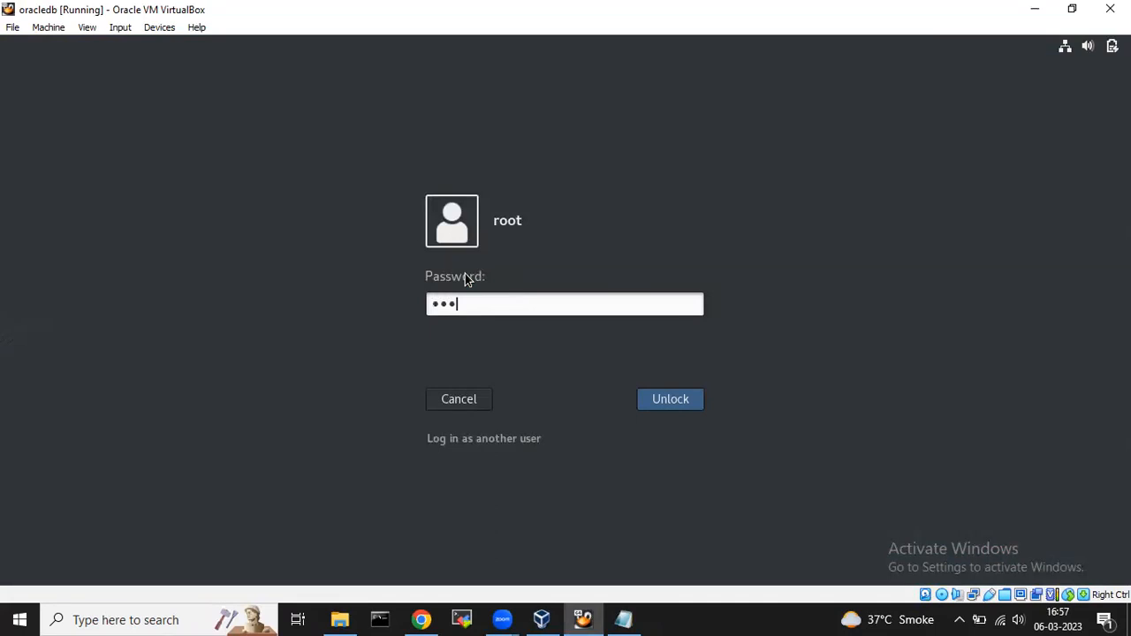
Unlock the VM session, keep Set Up Software Only, and advance to the installation option step.
key("Return")
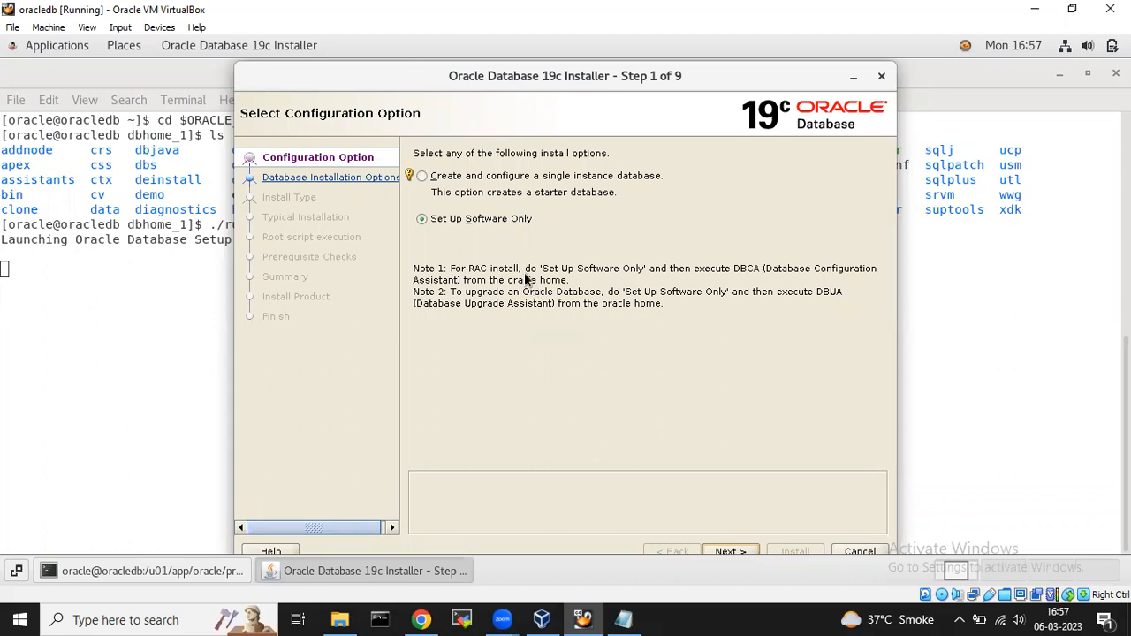
left_click(478, 224)
left_click_drag(409, 81, 402, 68)
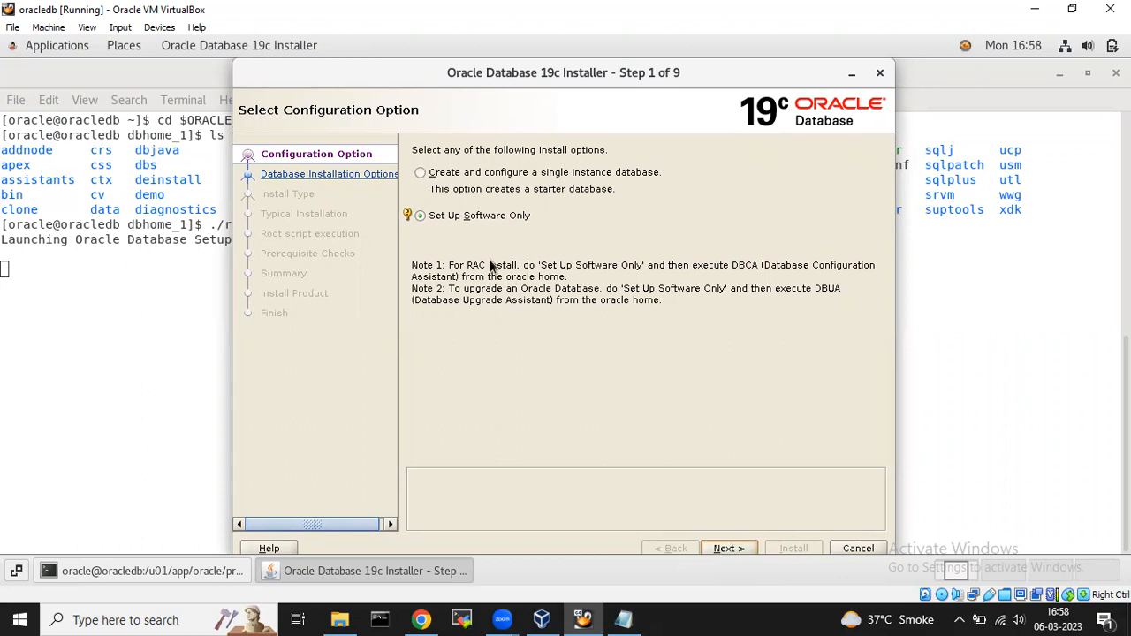
left_click(734, 546)
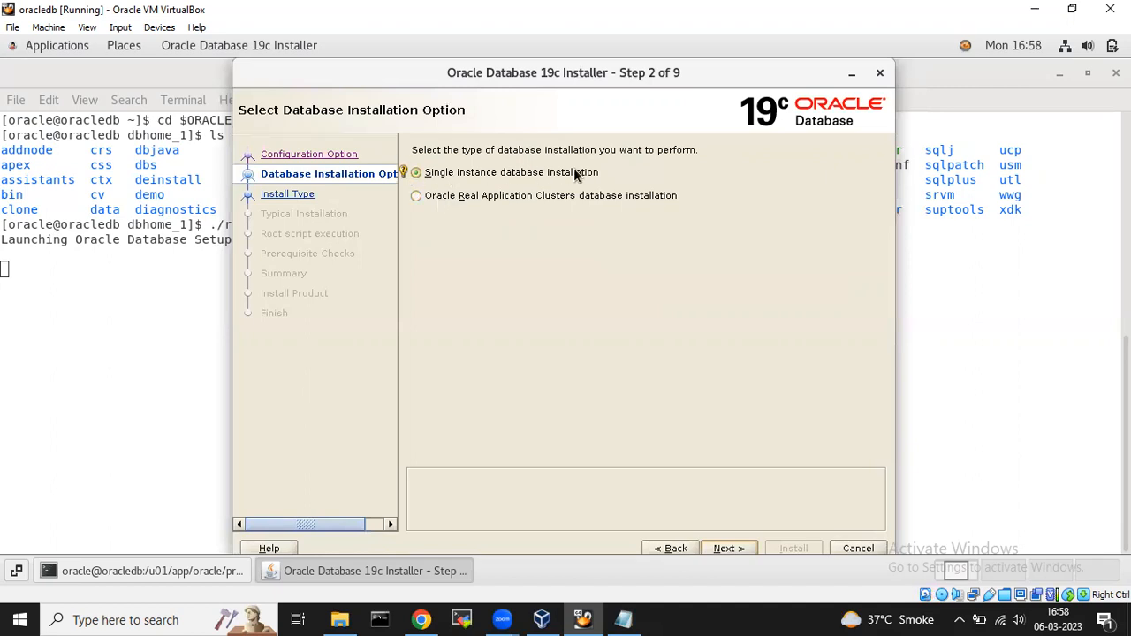
Keep Single instance database installation and Enterprise Edition, advancing to the Oracle base /u01/app/oracle step.
left_click(728, 546)
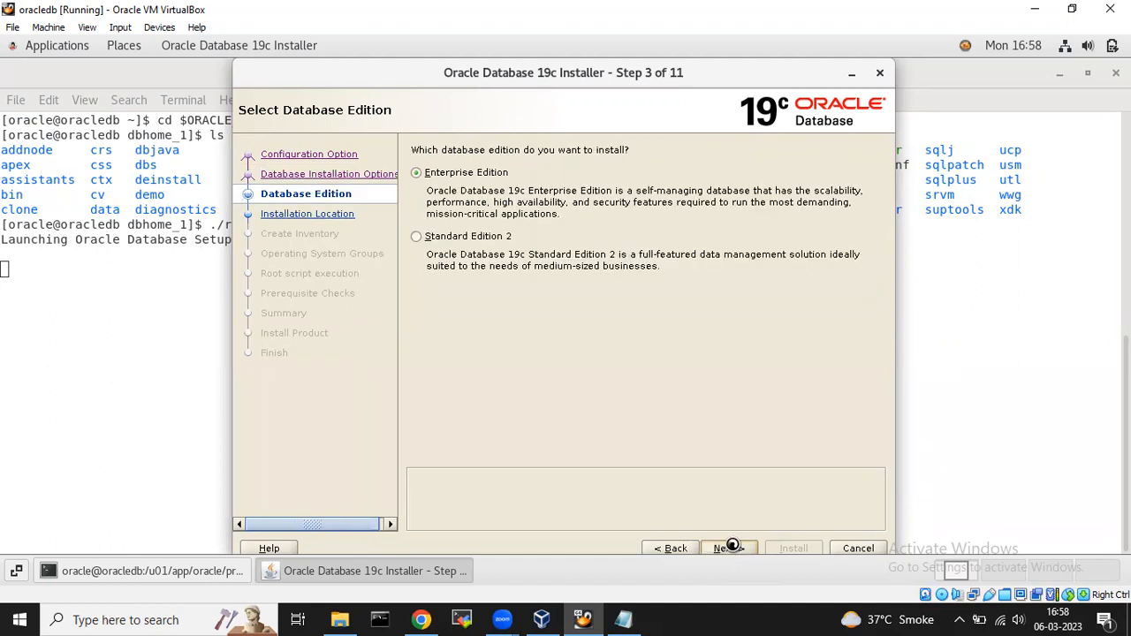
left_click(446, 175)
left_click(723, 548)
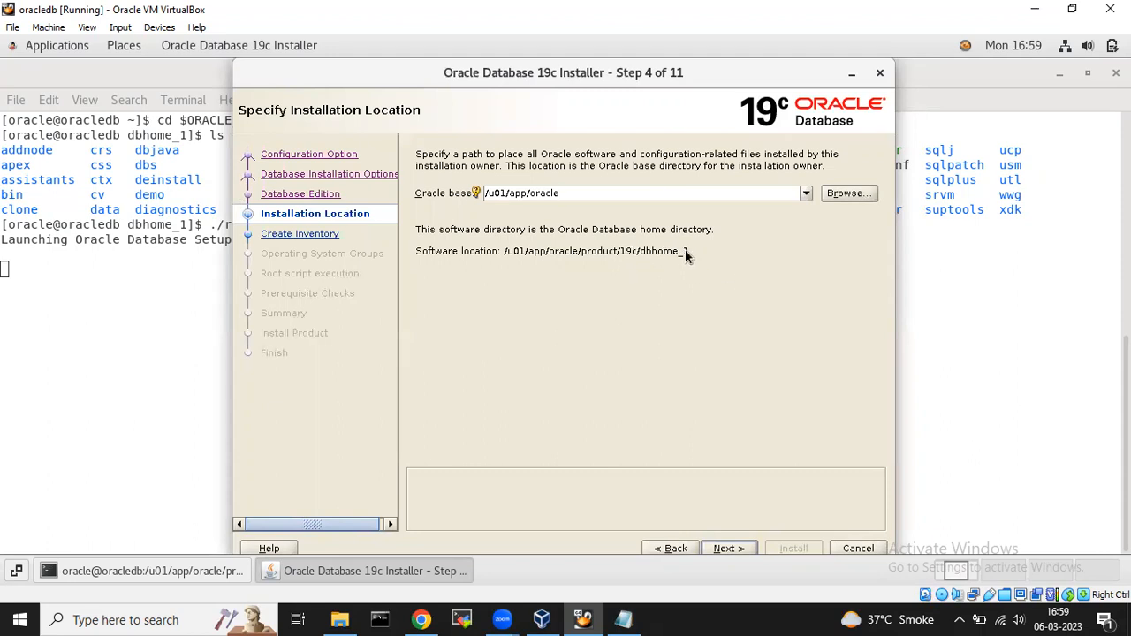
Accept the Oracle base and keep inventory /u01/app/oraInventory with group oinstall.
left_click(733, 548)
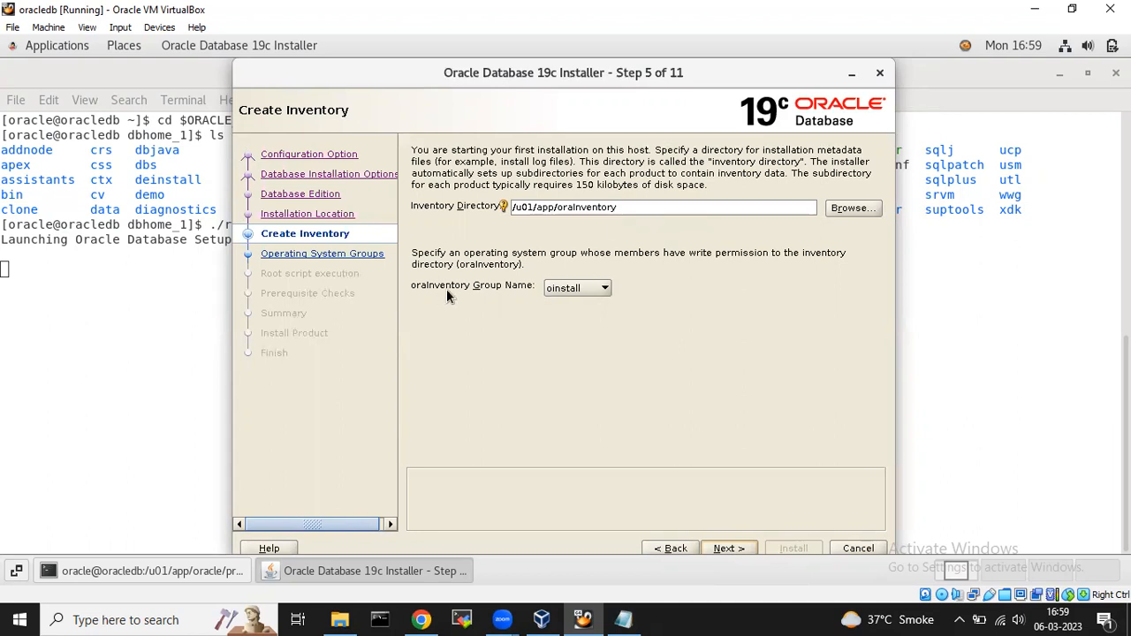
left_click(603, 289)
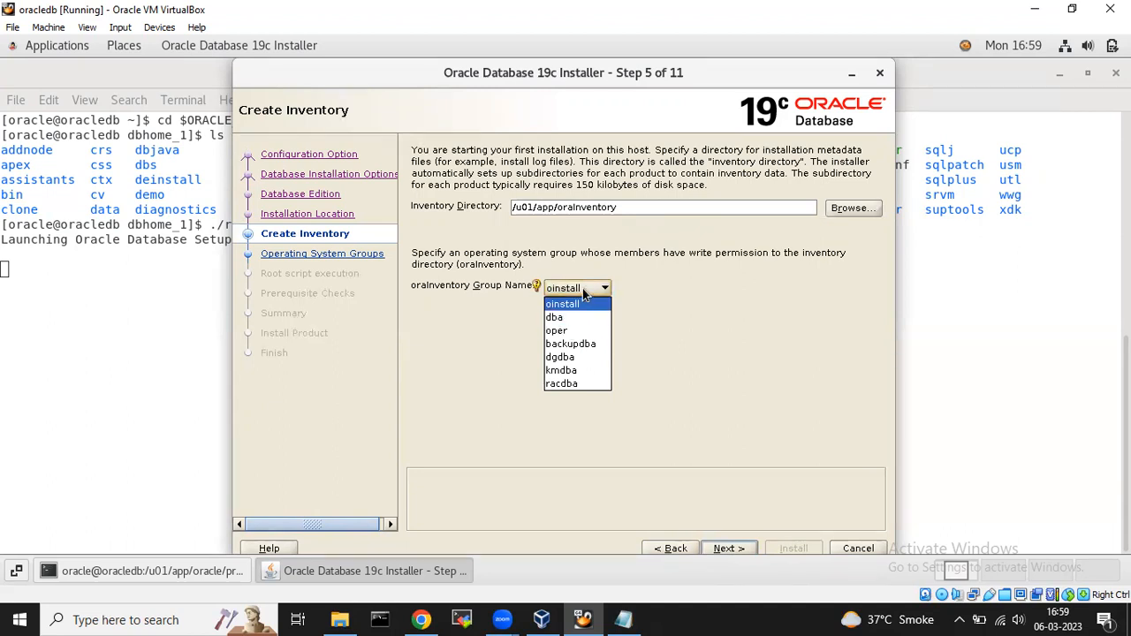
left_click(582, 288)
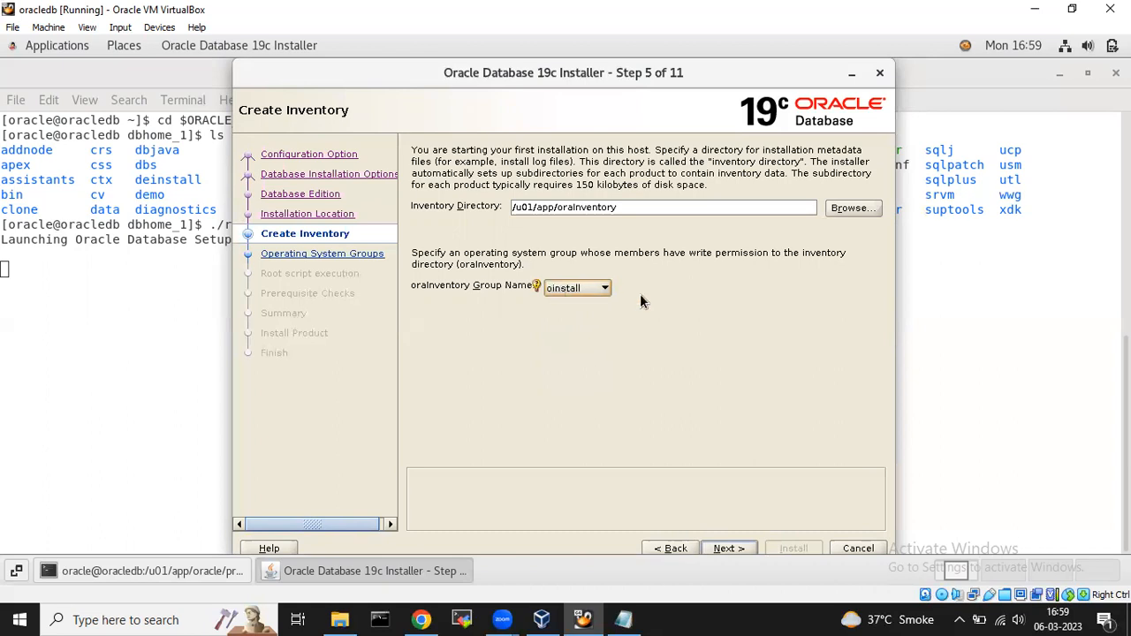
Set the OSDBA, OSOPER and OSBACKUPDBA groups to oinstall.
left_click(740, 543)
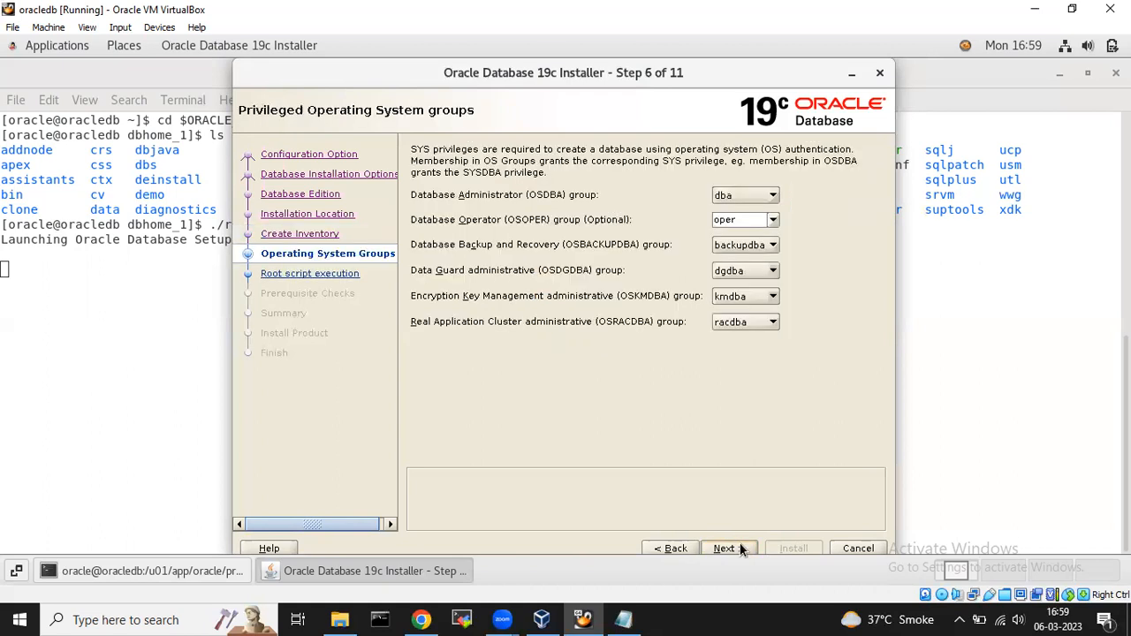
left_click(767, 195)
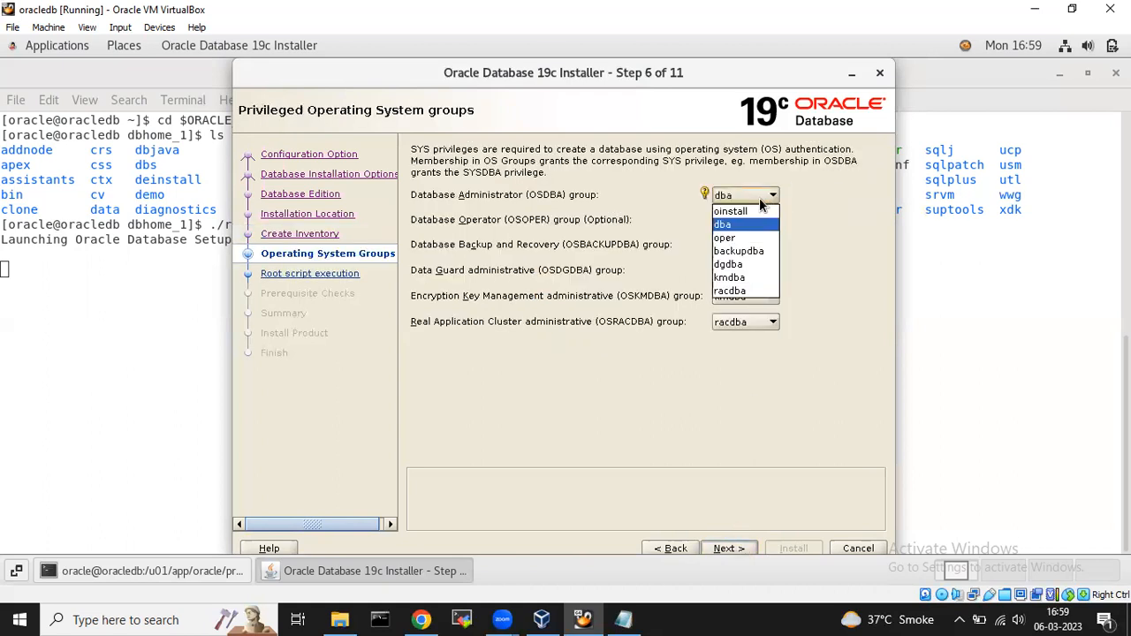
left_click(737, 213)
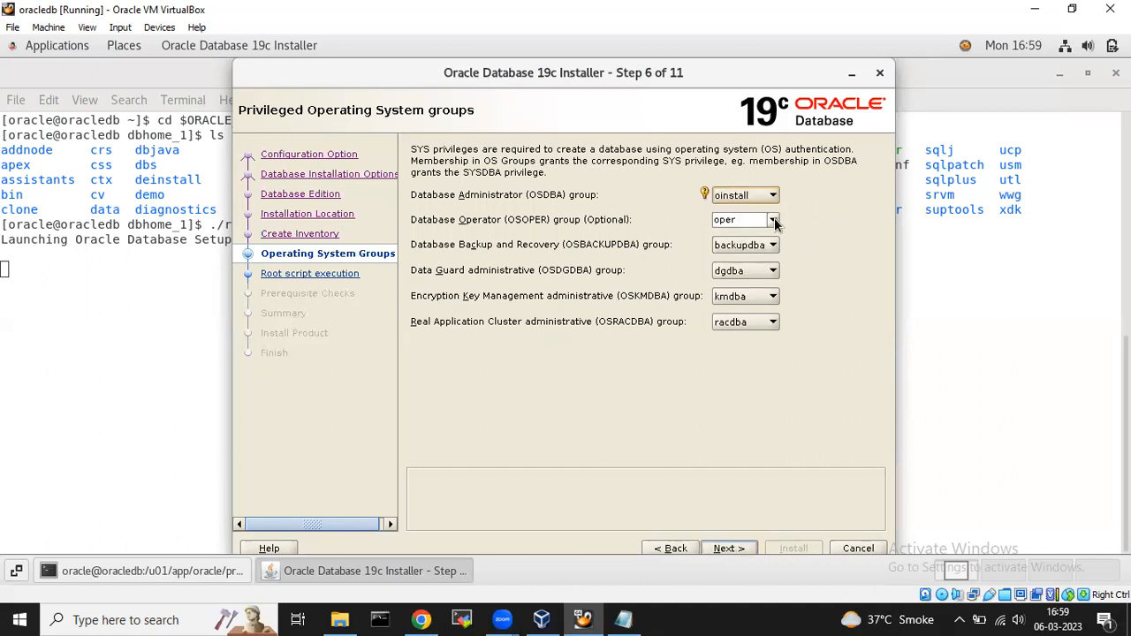
left_click(753, 221)
left_click(738, 236)
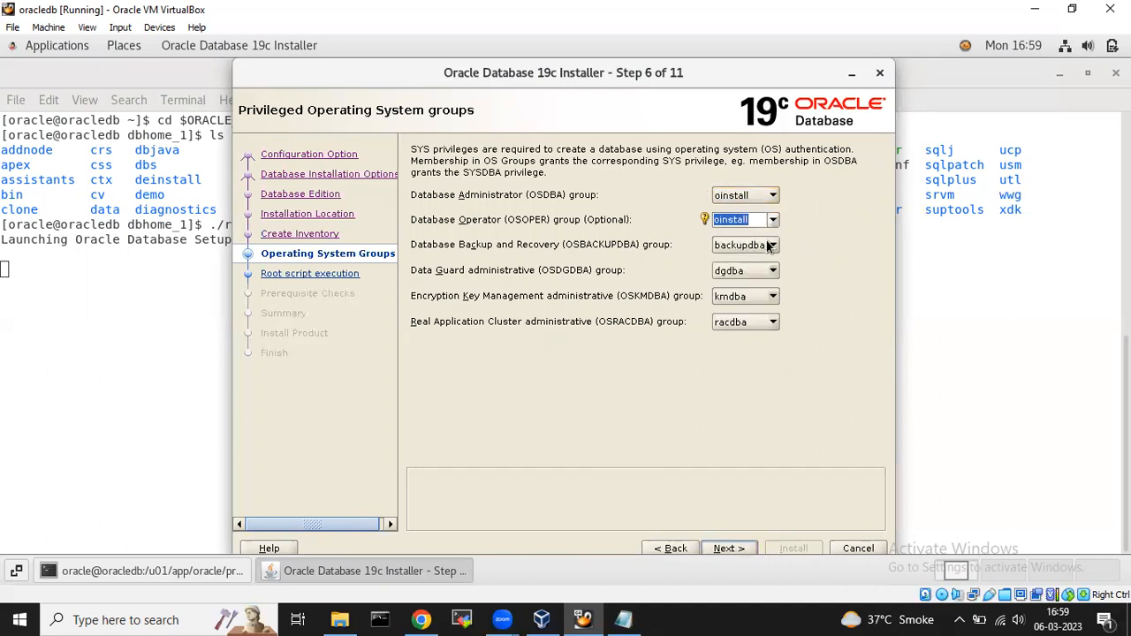
left_click(770, 245)
left_click(747, 261)
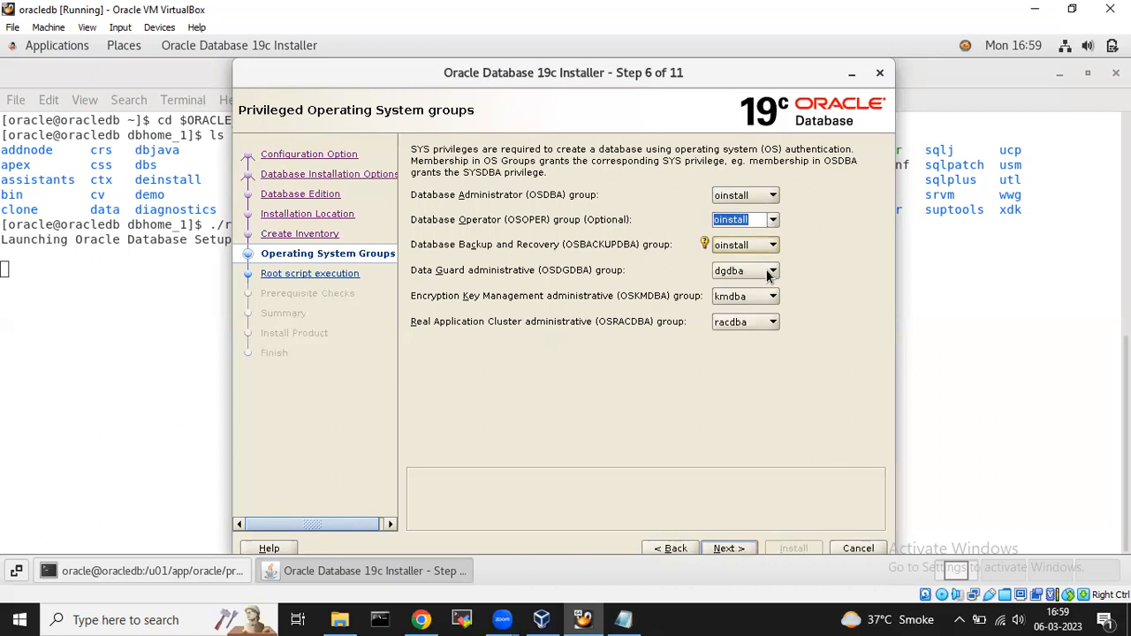
Set the OSDGDBA, OSKMDBA and OSRACDBA groups to oinstall and continue.
left_click(772, 270)
left_click(748, 287)
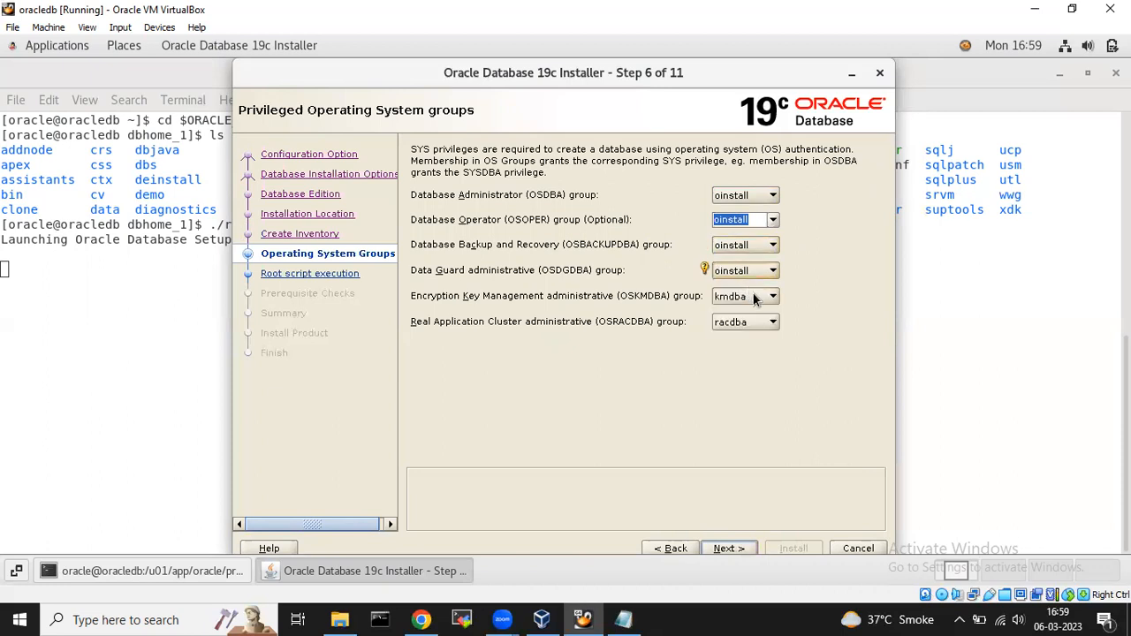
left_click(752, 298)
left_click(744, 312)
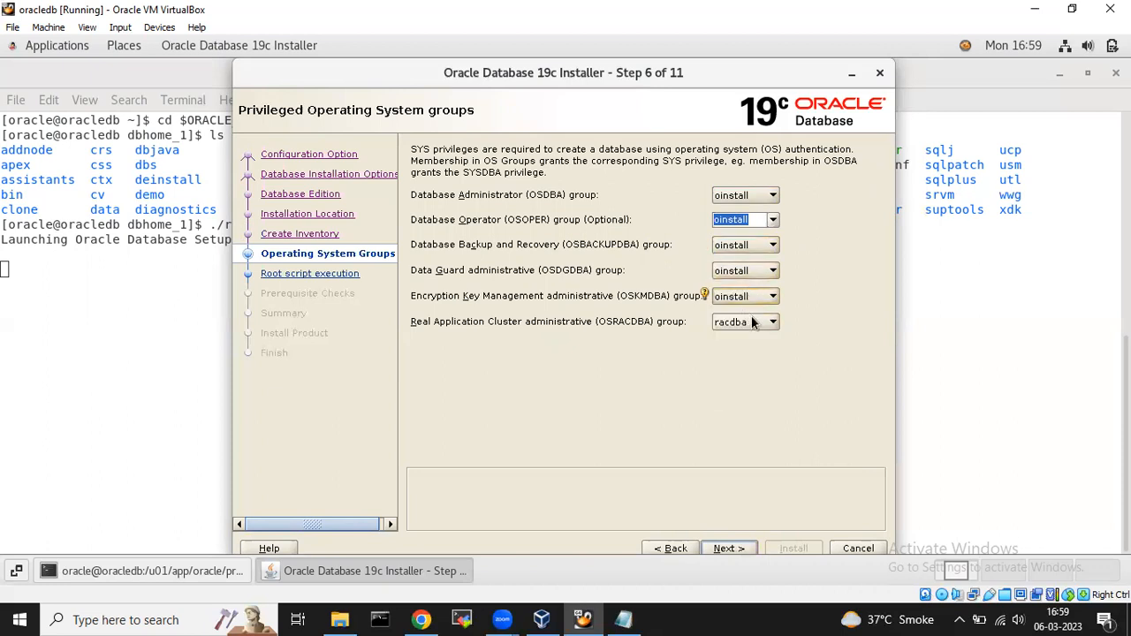
left_click(751, 323)
left_click(735, 339)
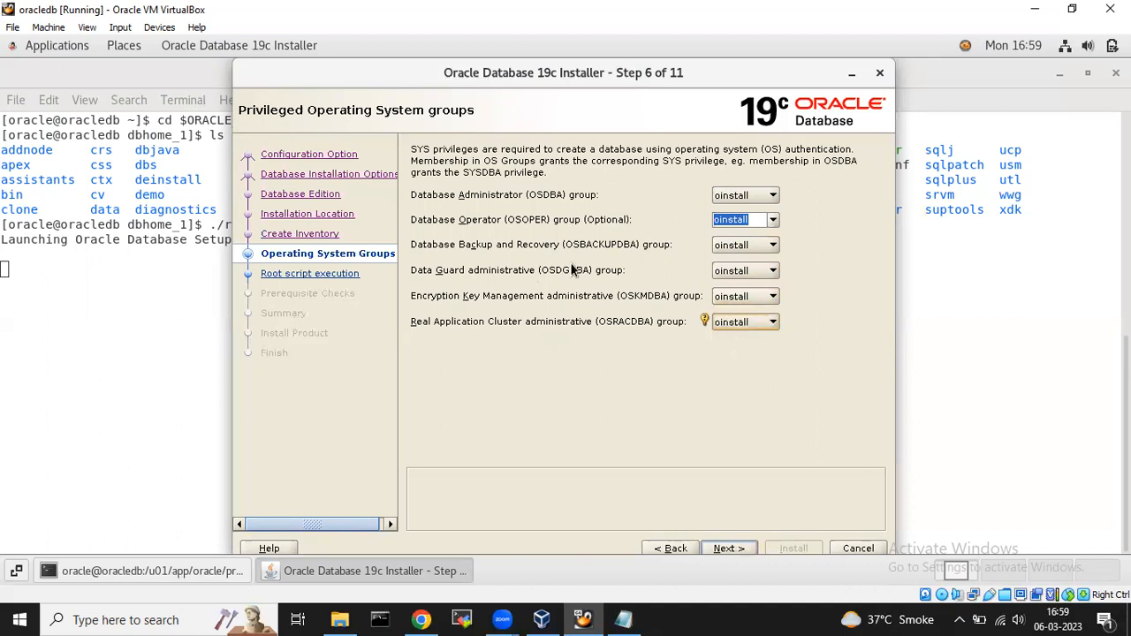
left_click(724, 549)
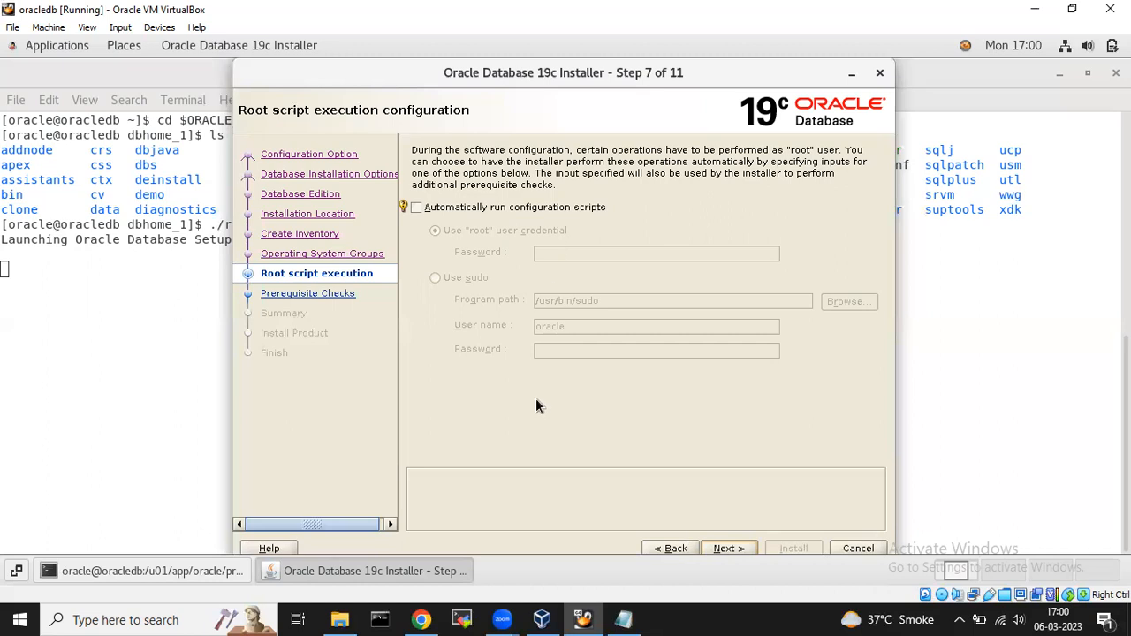
Leave root scripts manual, run the prerequisite checks, and move the terminal window aside.
left_click(727, 546)
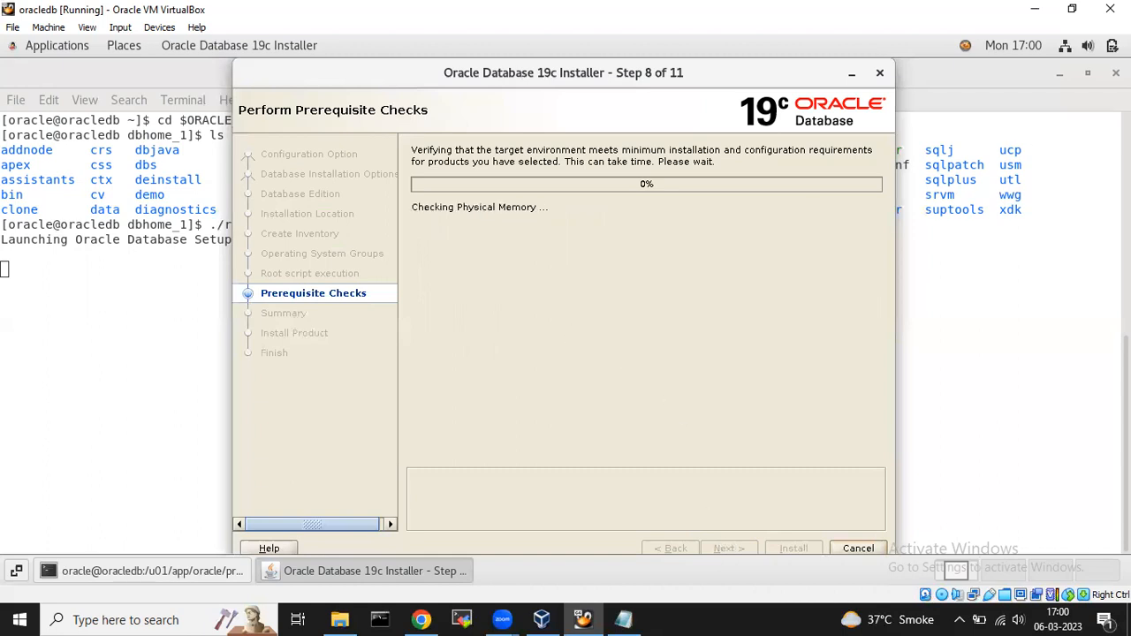
left_click(1087, 73)
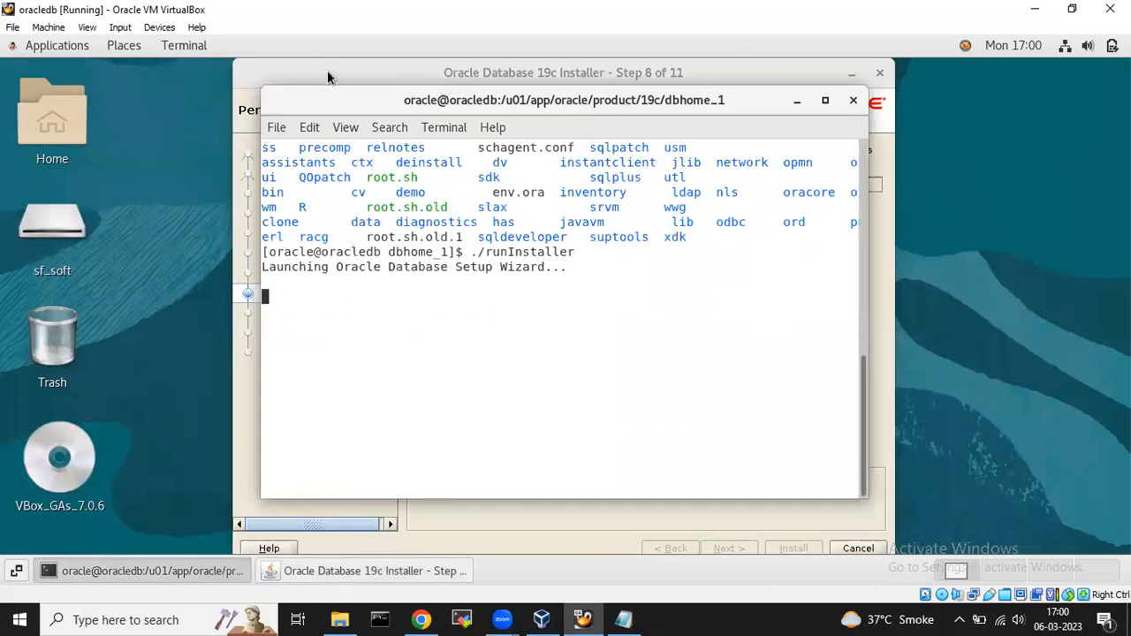
left_click_drag(743, 102, 491, 88)
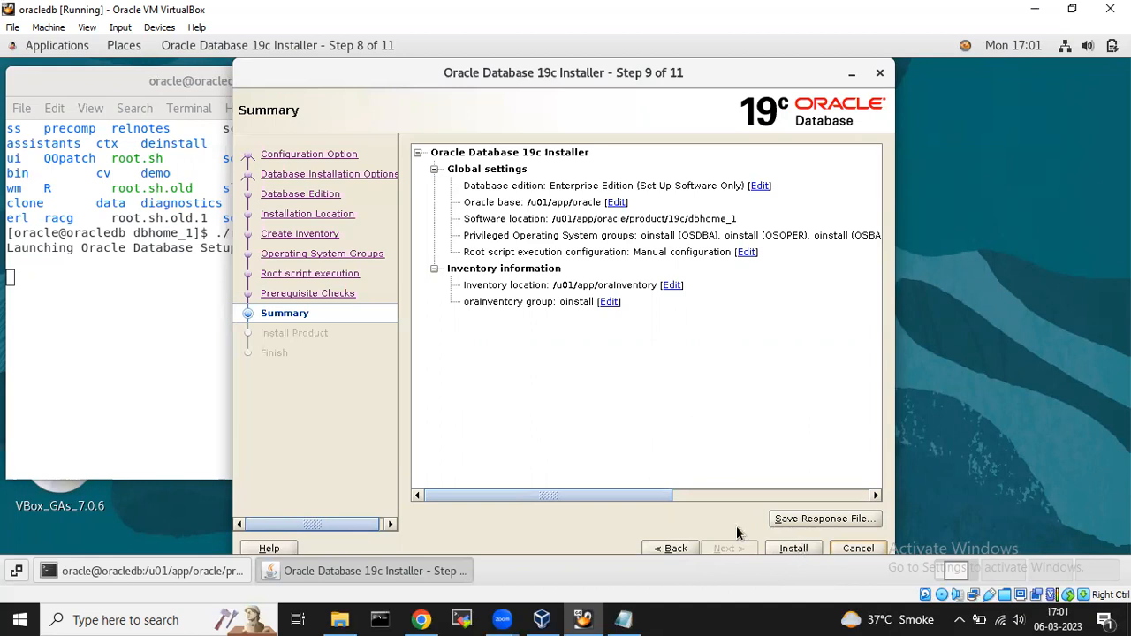
Start installing the database software from the Summary page.
left_click(792, 549)
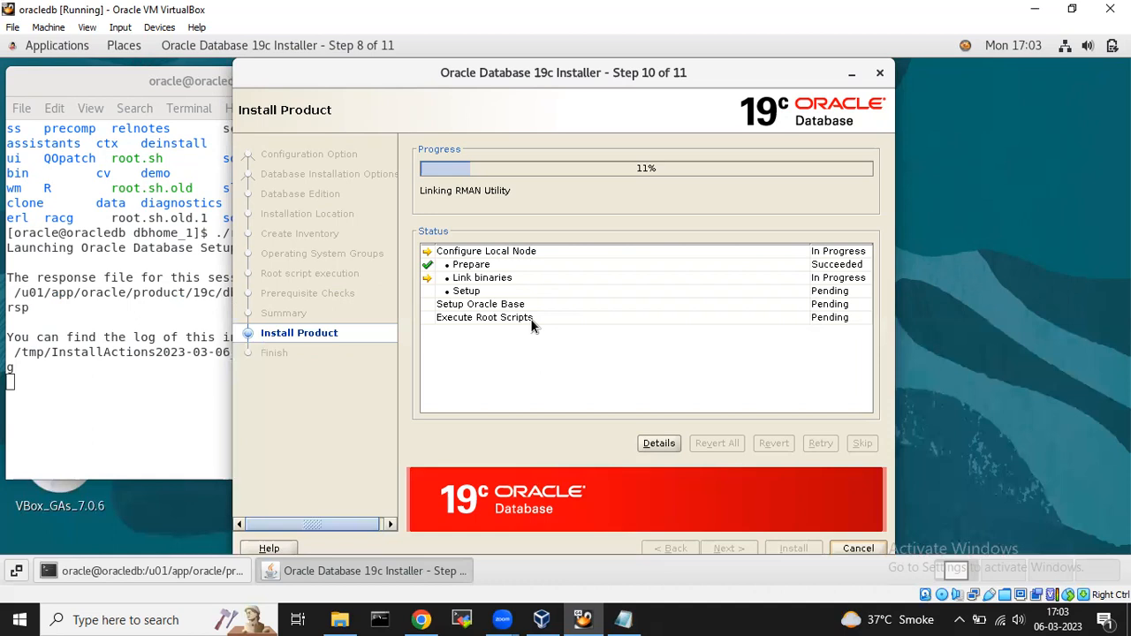
Show the detailed installation log and scroll to its bottom.
left_click(659, 444)
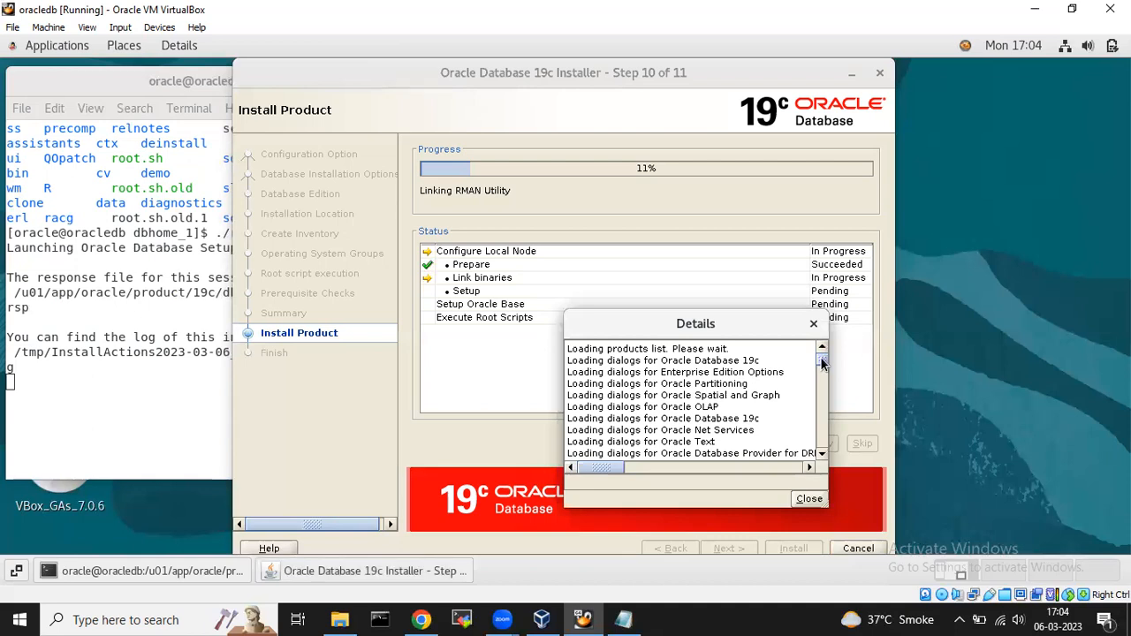
scroll(826, 394, "down", 10)
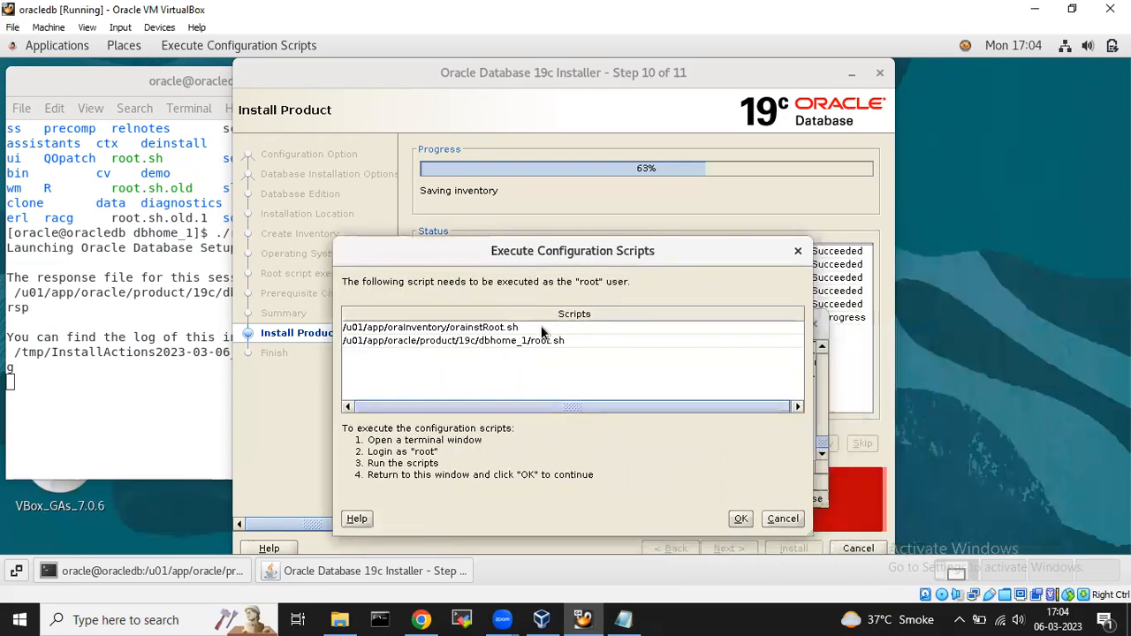
Copy the orainstRoot.sh path, open a new terminal, and place it beside the scripts dialog.
double_click(542, 329)
key("ctrl+c")
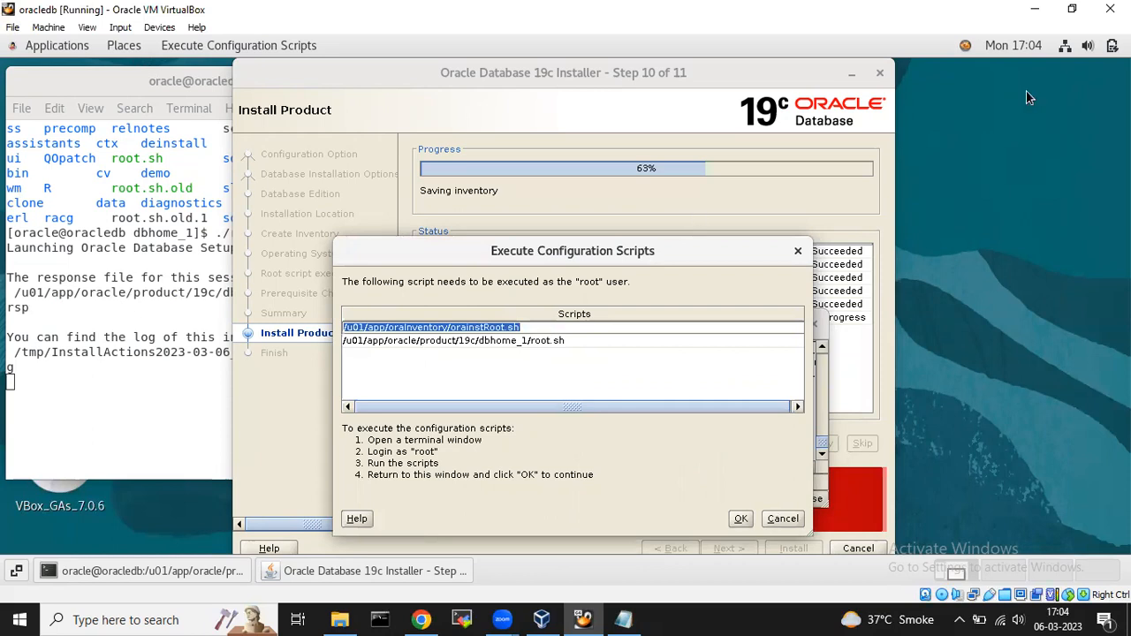
right_click(986, 119)
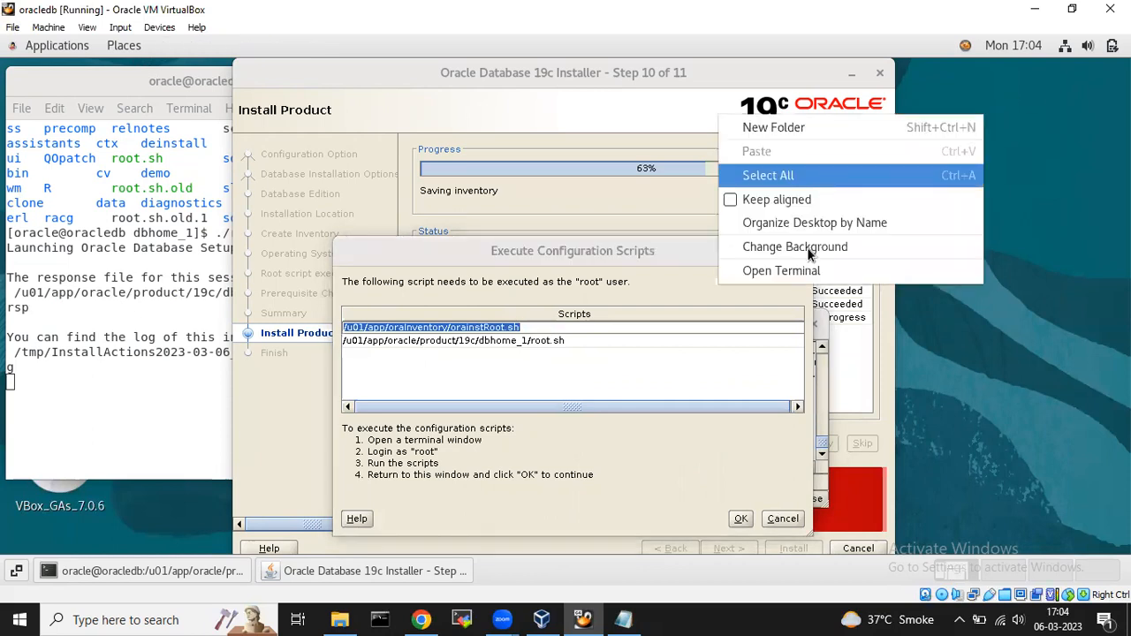
left_click(808, 271)
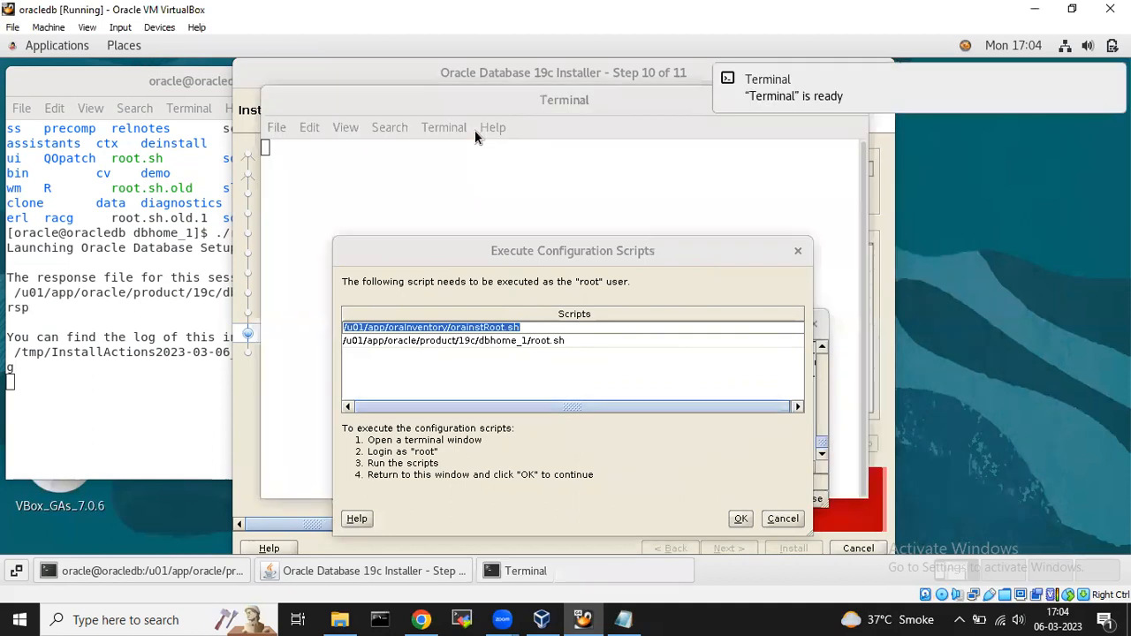
left_click_drag(551, 93, 835, 93)
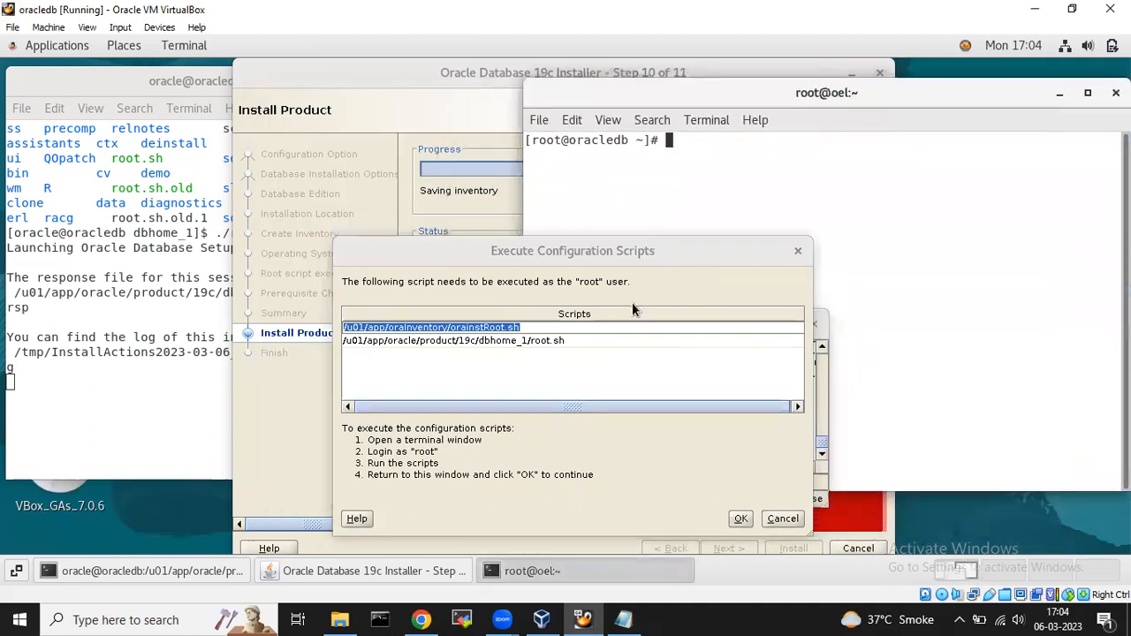
left_click_drag(640, 251, 383, 257)
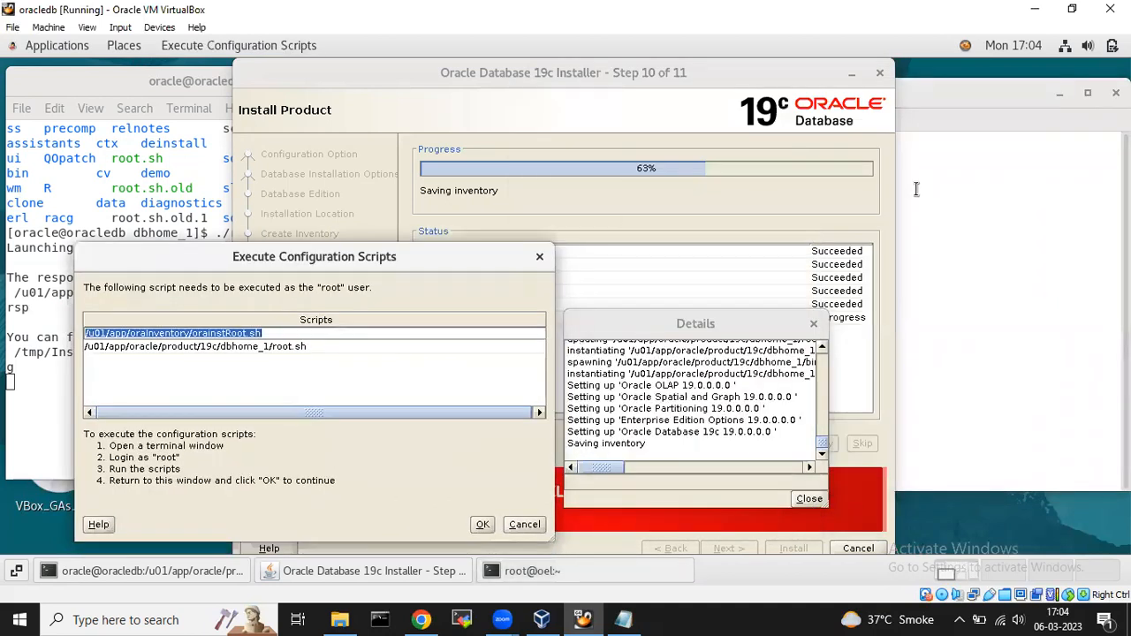
Close the installation Details log and bring up the root terminal's paste menu.
left_click(990, 203)
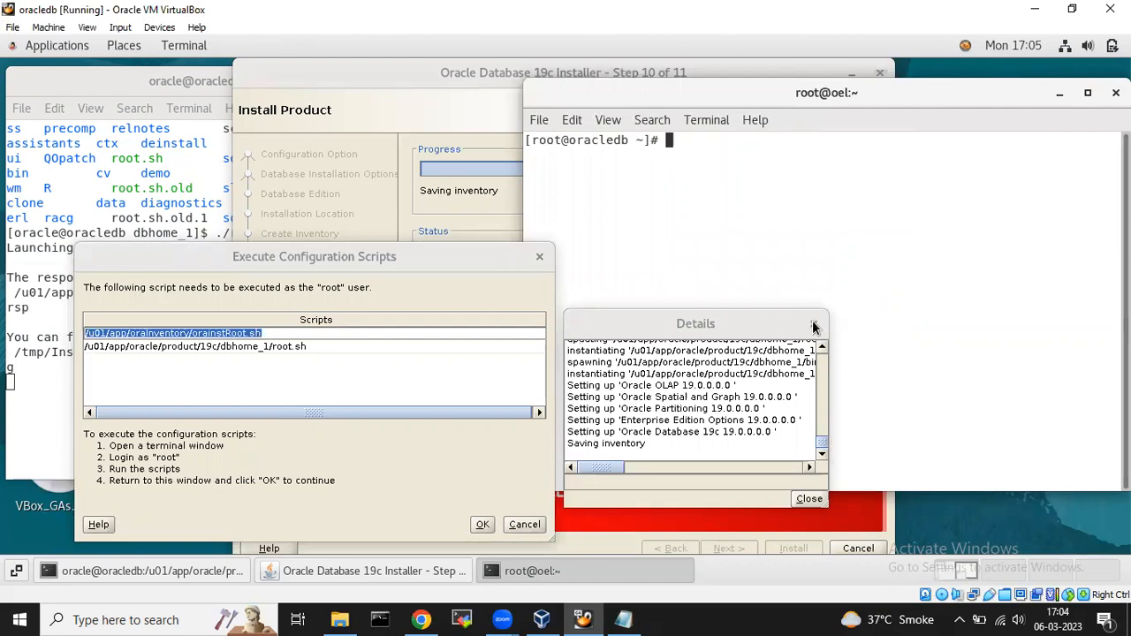
left_click(811, 499)
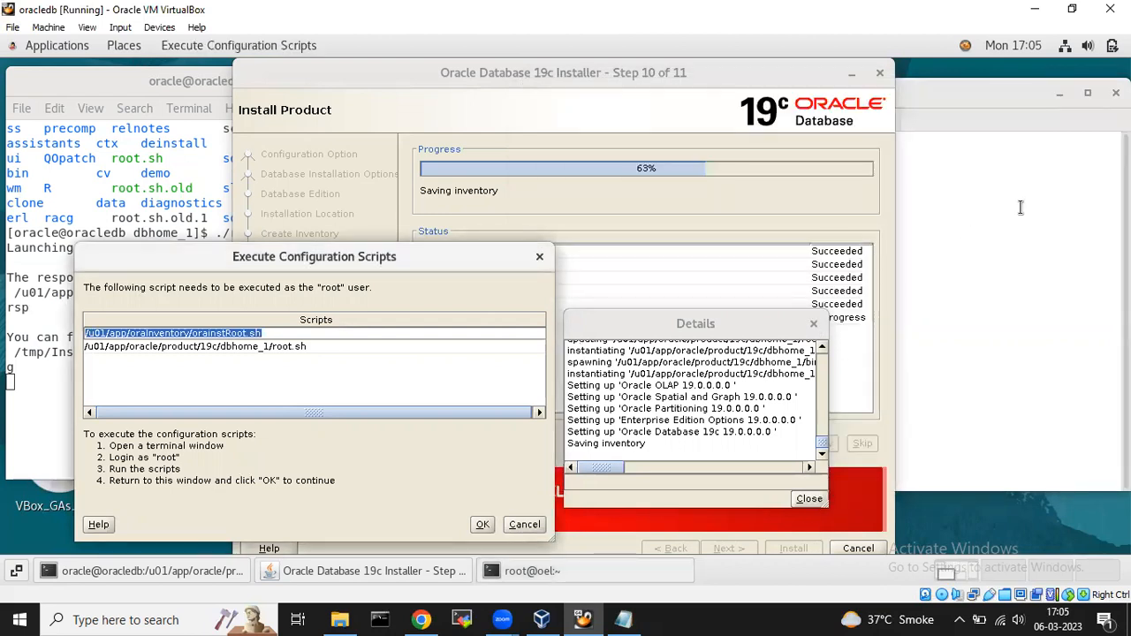
left_click(939, 174)
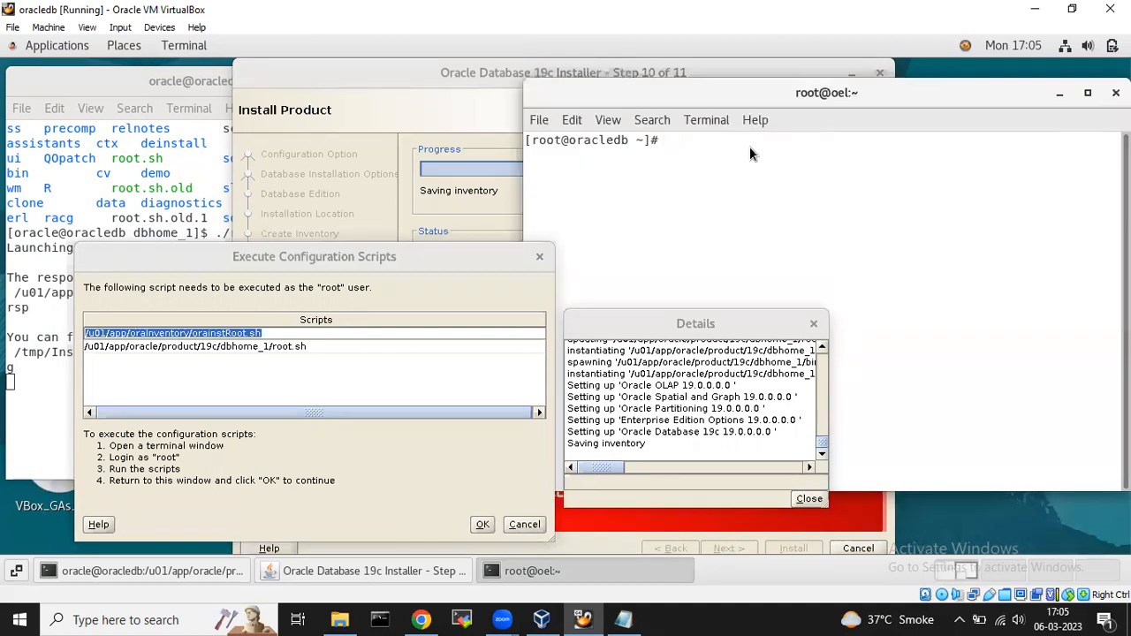
right_click(749, 145)
left_click(684, 316)
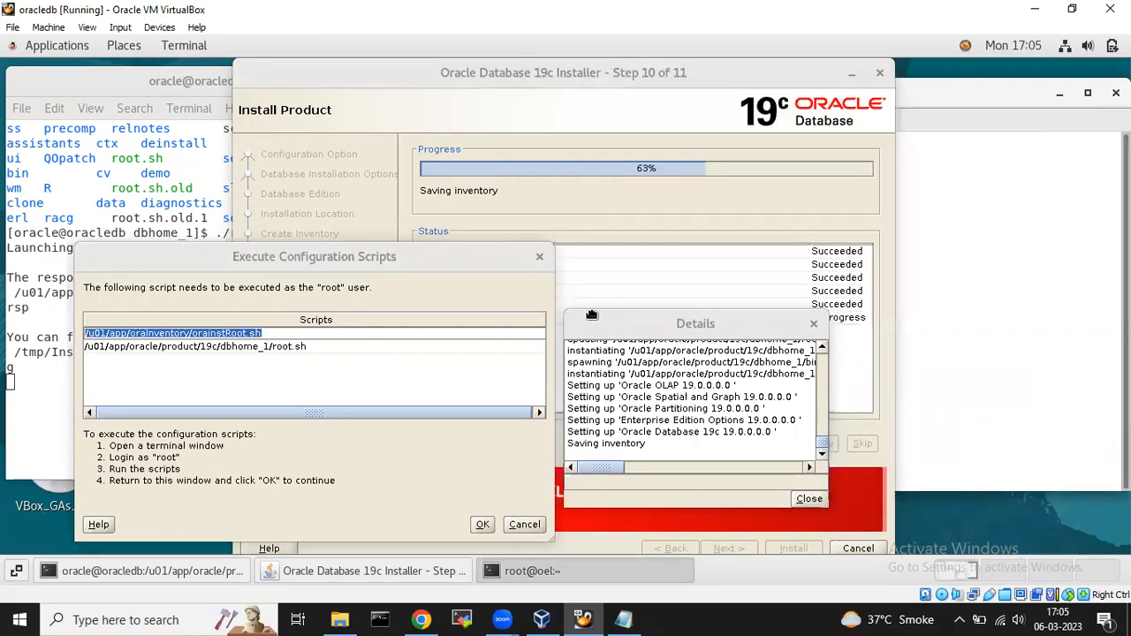
left_click(964, 251)
right_click(750, 176)
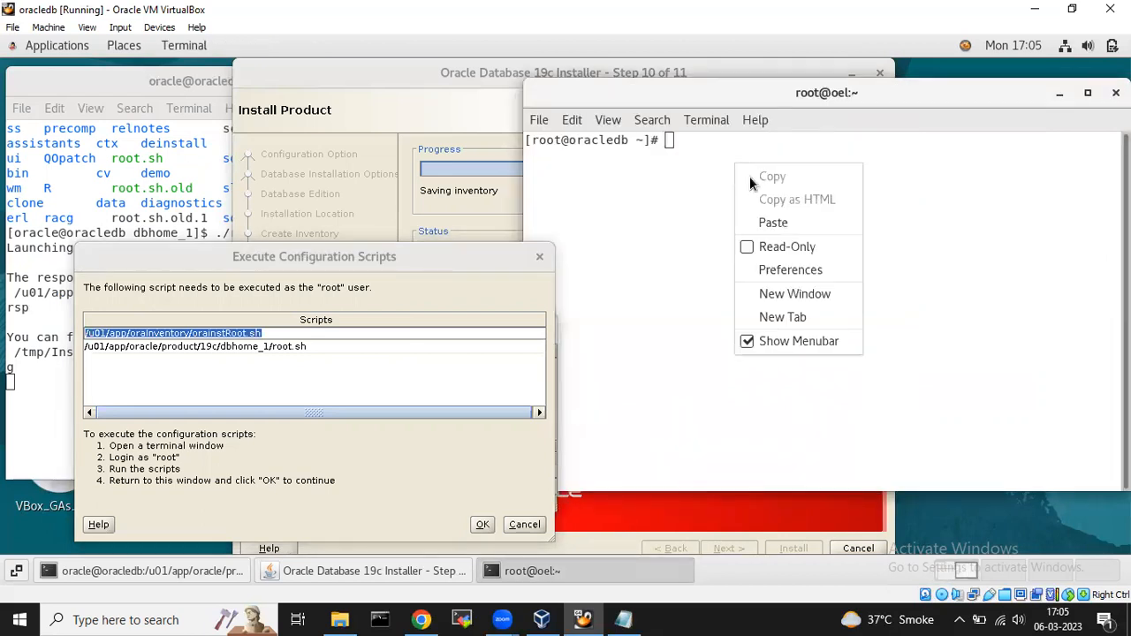
Run /u01/app/oraInventory/orainstRoot.sh as root, then copy the root.sh path for pasting.
left_click(778, 221)
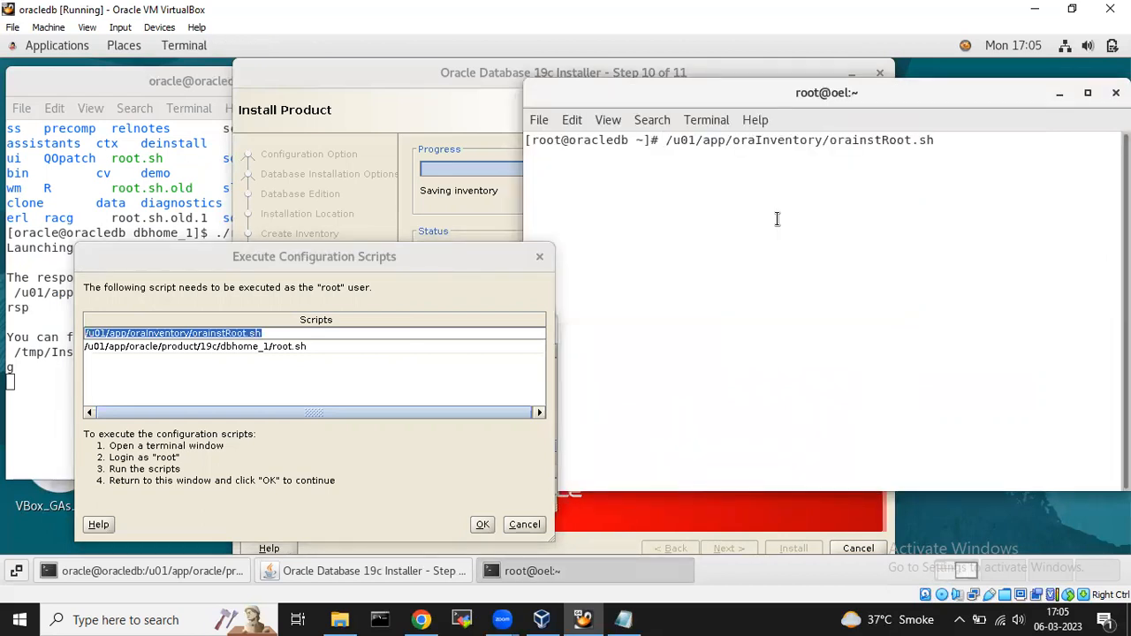
key("Return")
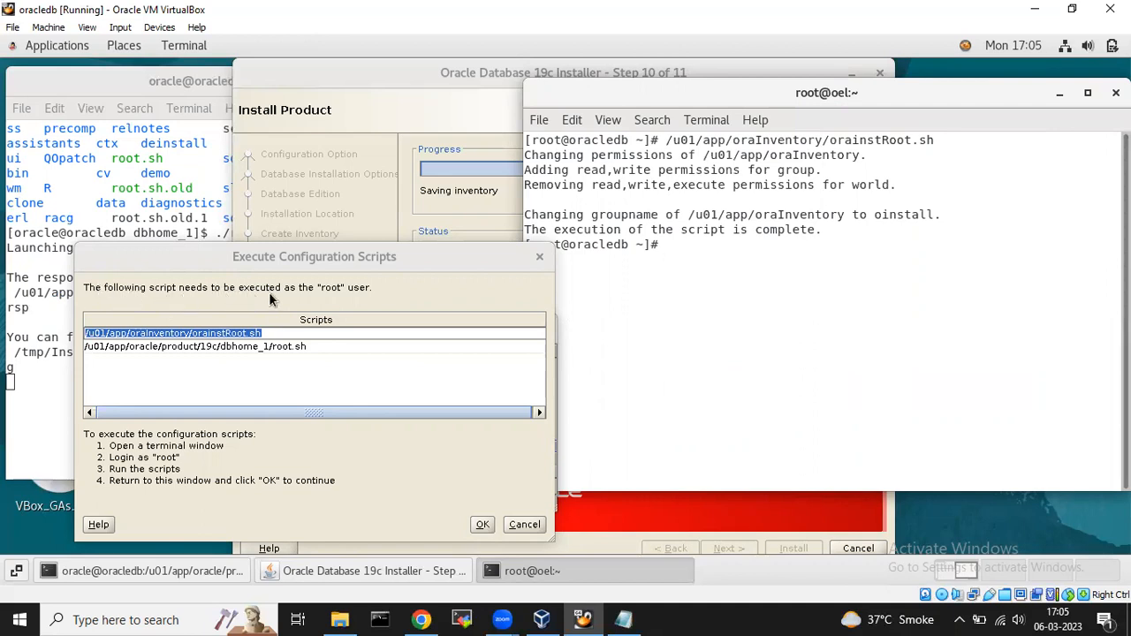
left_click(322, 347)
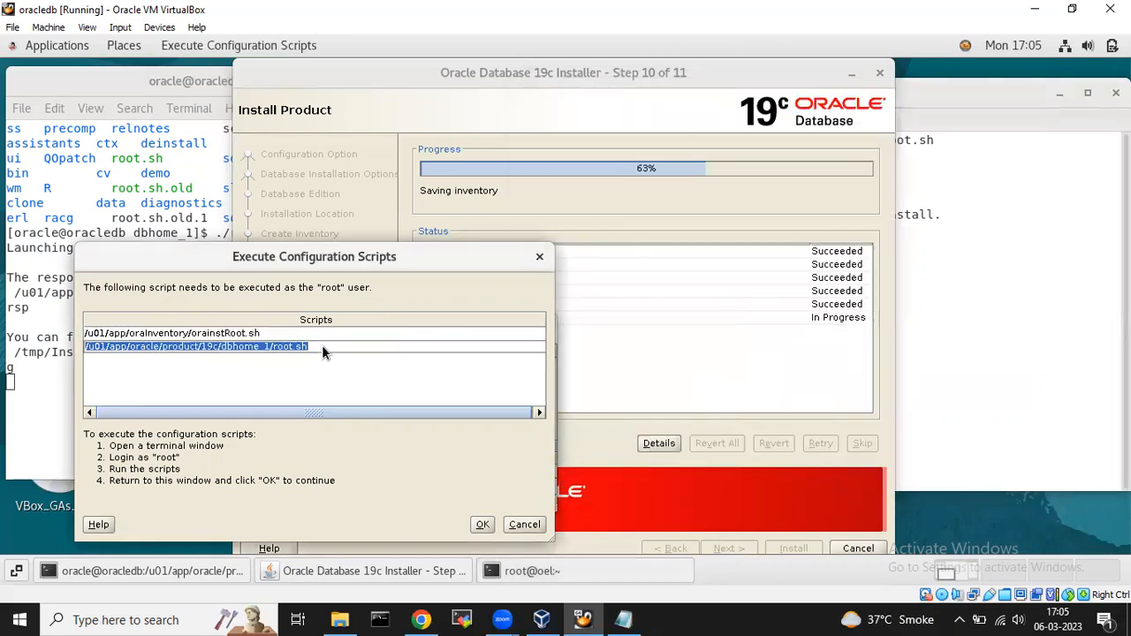
left_click(939, 242)
right_click(744, 248)
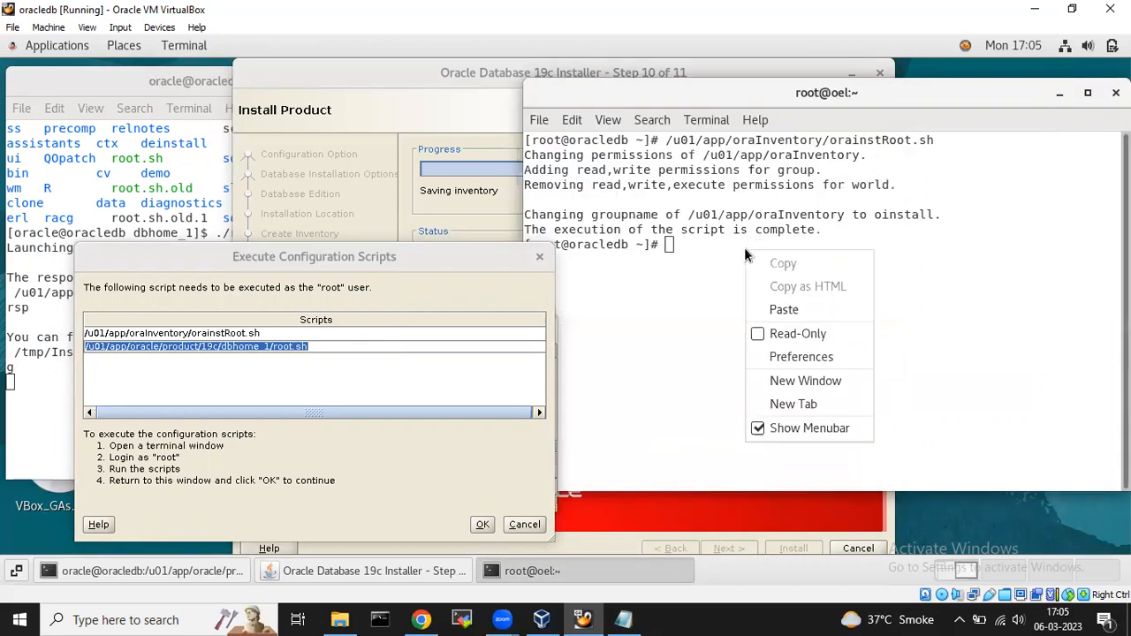
Run root.sh as root, accepting the default /usr/local/bin directory.
left_click(781, 311)
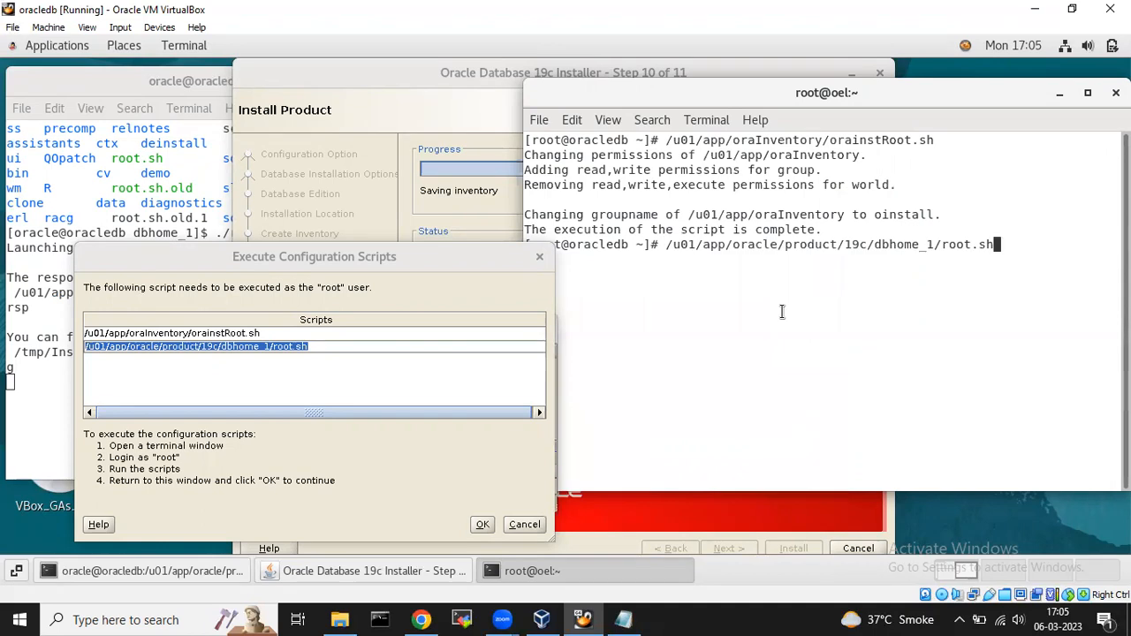
key("Return")
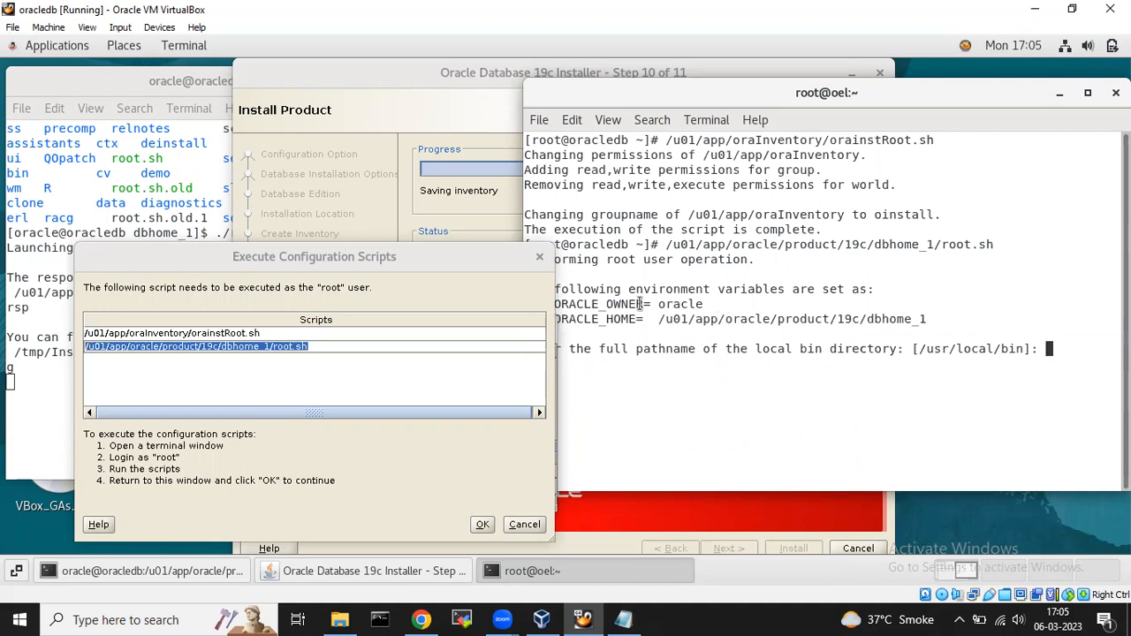
double_click(685, 304)
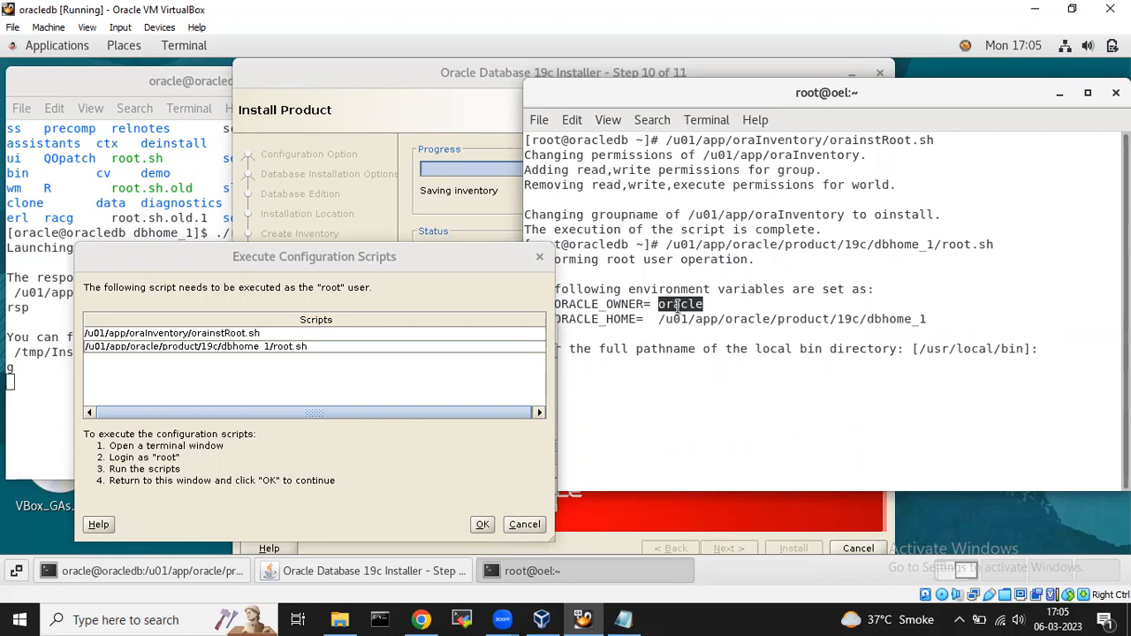
double_click(798, 320)
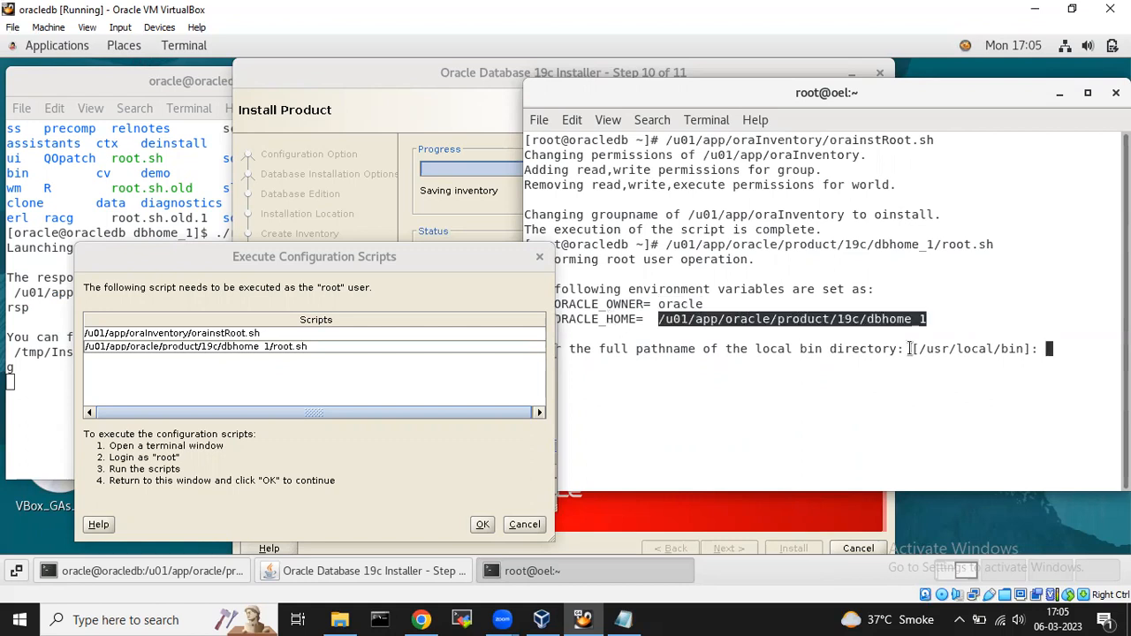
key("Return")
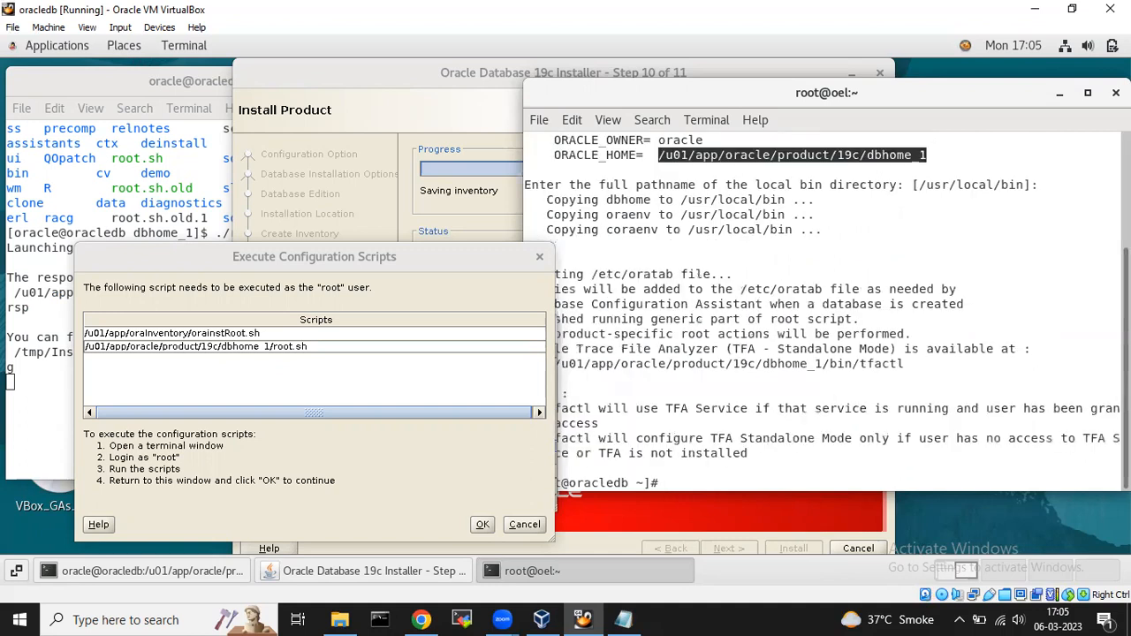
left_click(697, 464)
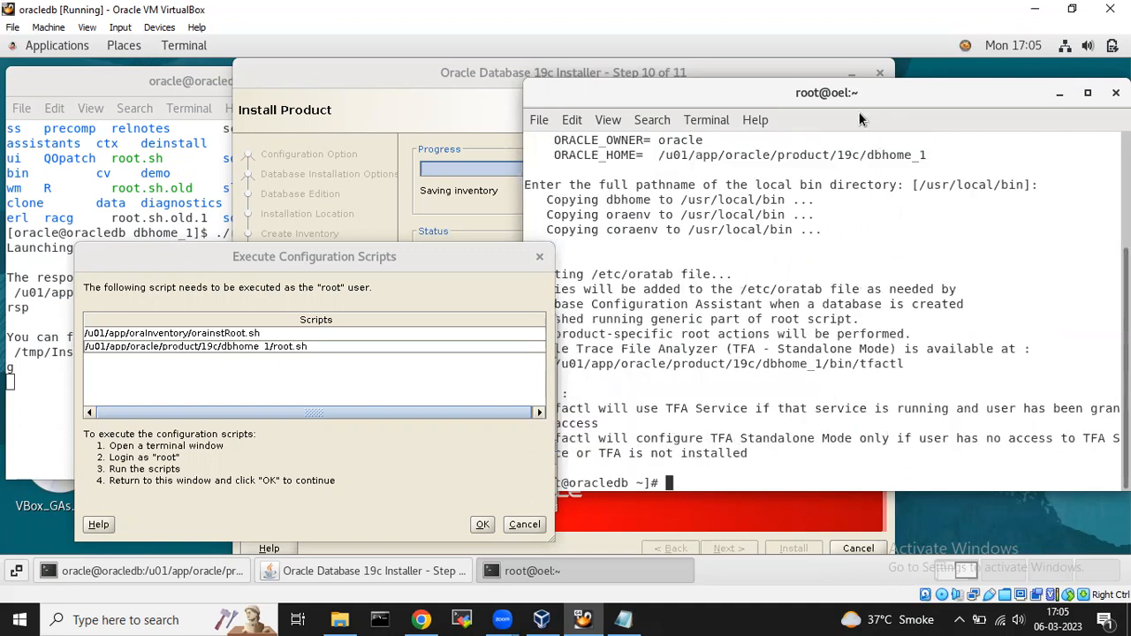
Close the root terminal and reposition the Execute Configuration Scripts dialog.
mouse_move(869, 96)
left_mouse_down()
mouse_move(924, 93)
mouse_move(882, 91)
left_mouse_up()
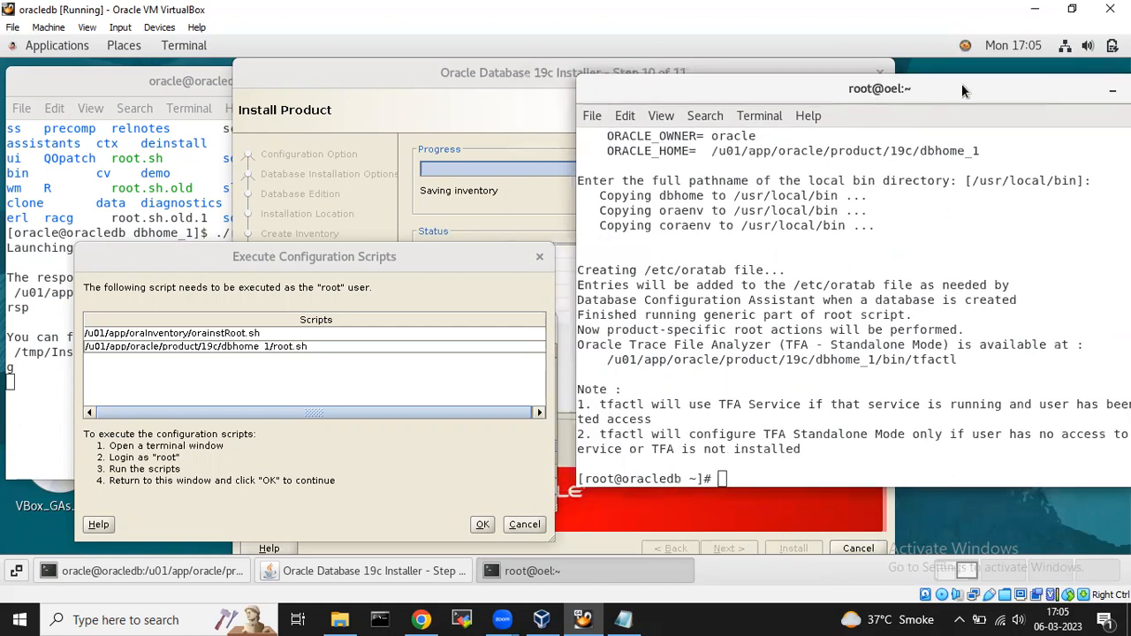
left_click_drag(963, 87, 911, 86)
left_click(1117, 89)
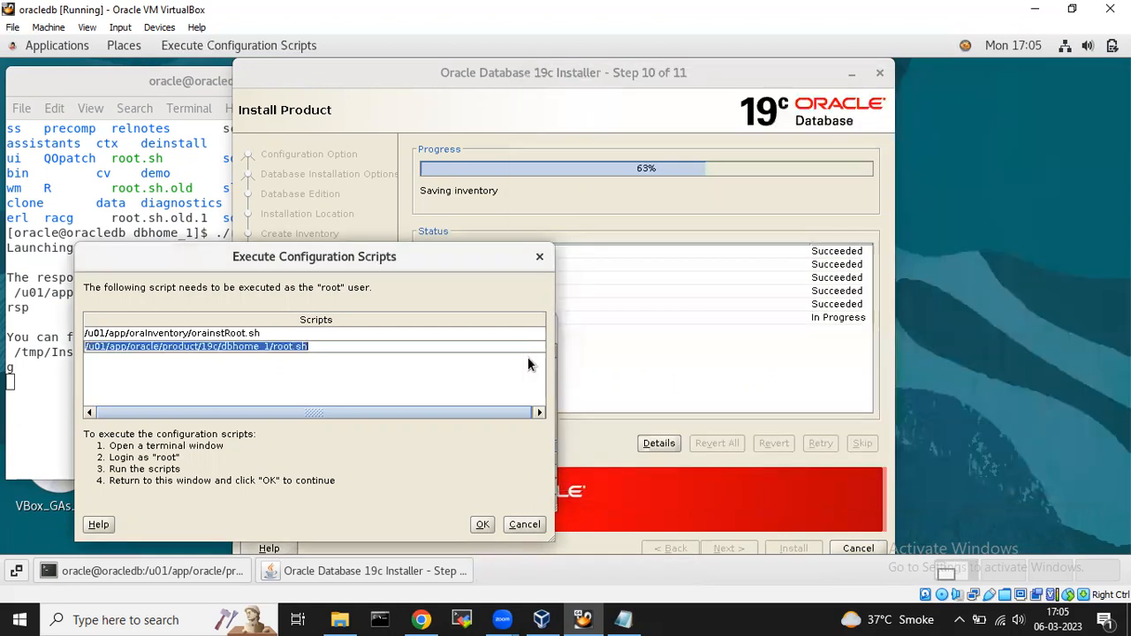
left_click_drag(341, 260, 418, 246)
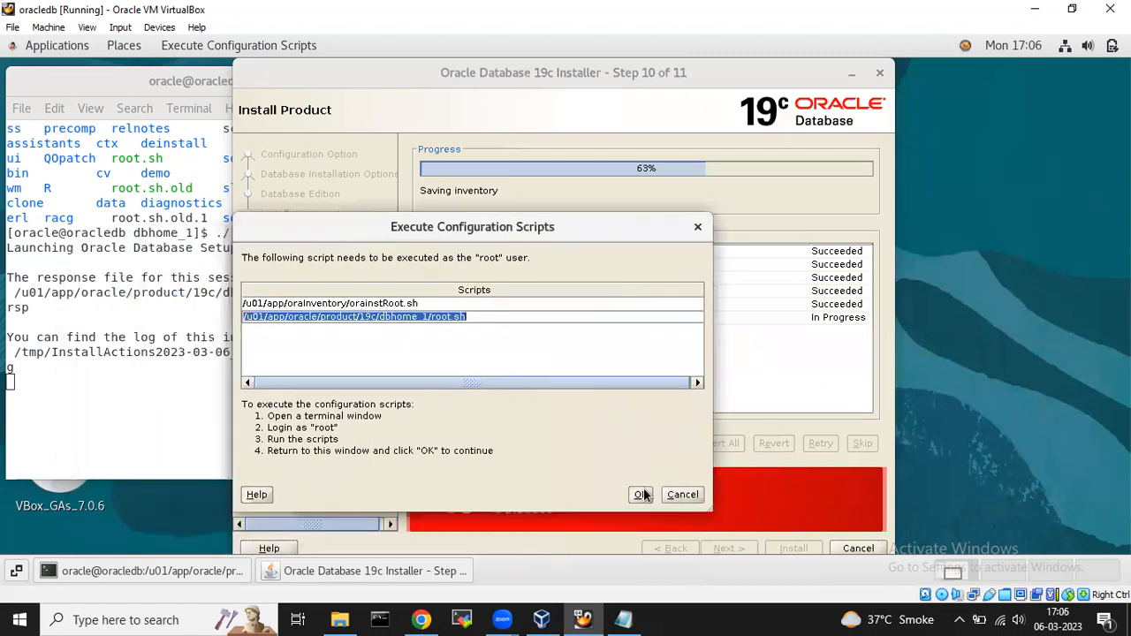
Confirm the configuration scripts ran, close the Details log window, and close the finished installer.
left_click(642, 494)
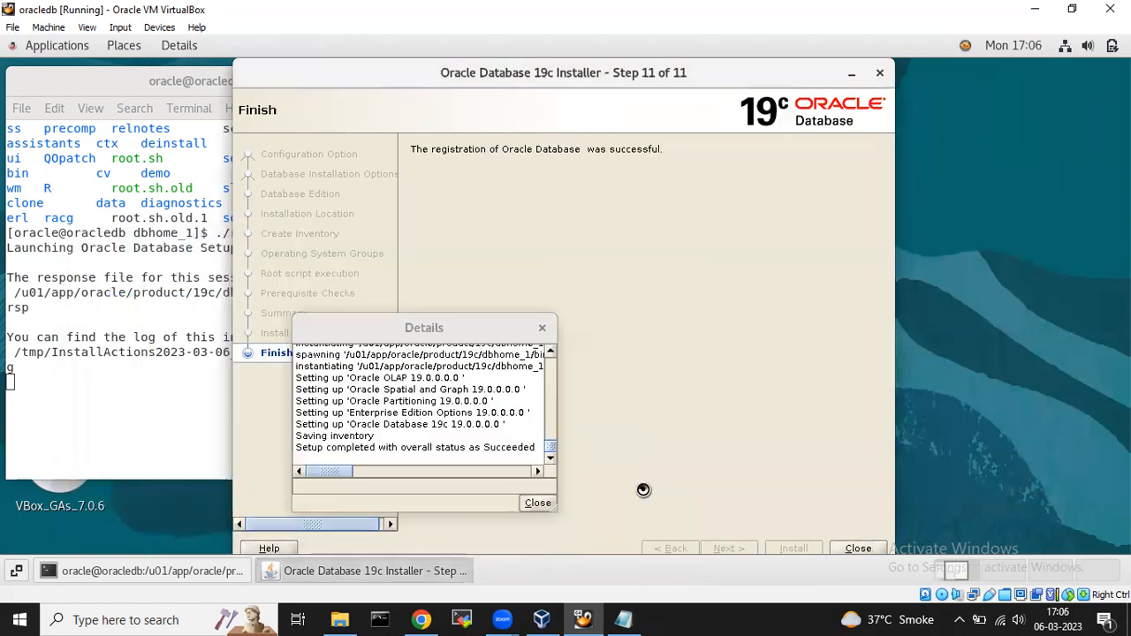
left_click(537, 503)
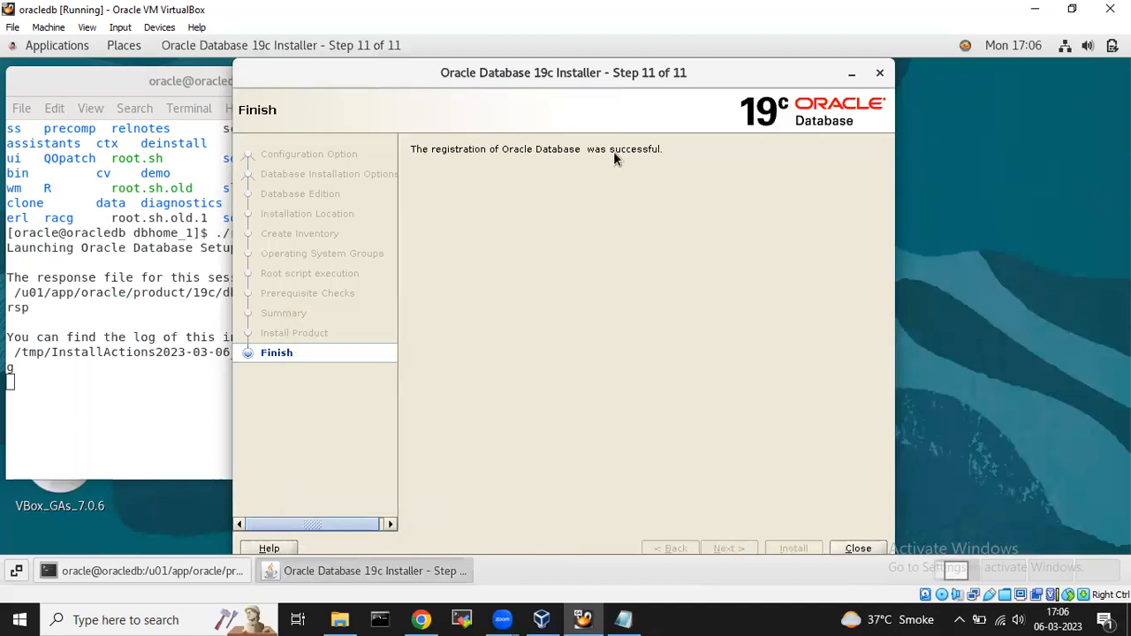
left_click(857, 549)
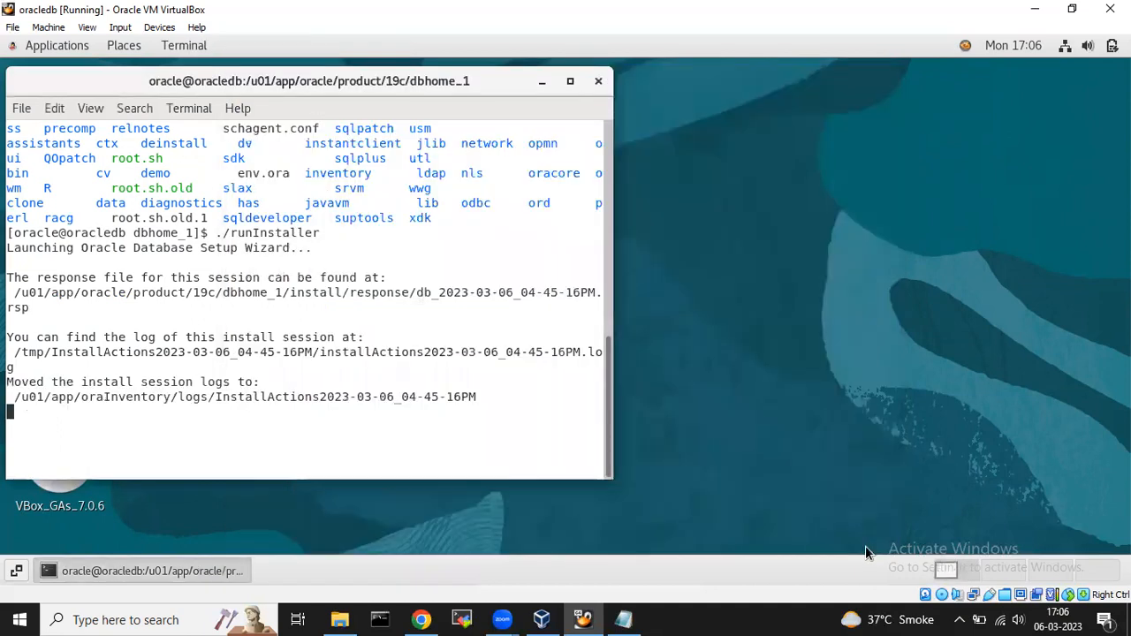
Return to the home directory, clear the terminal screen, and enlarge the terminal window.
type("cd")
key("Return")
type("cl")
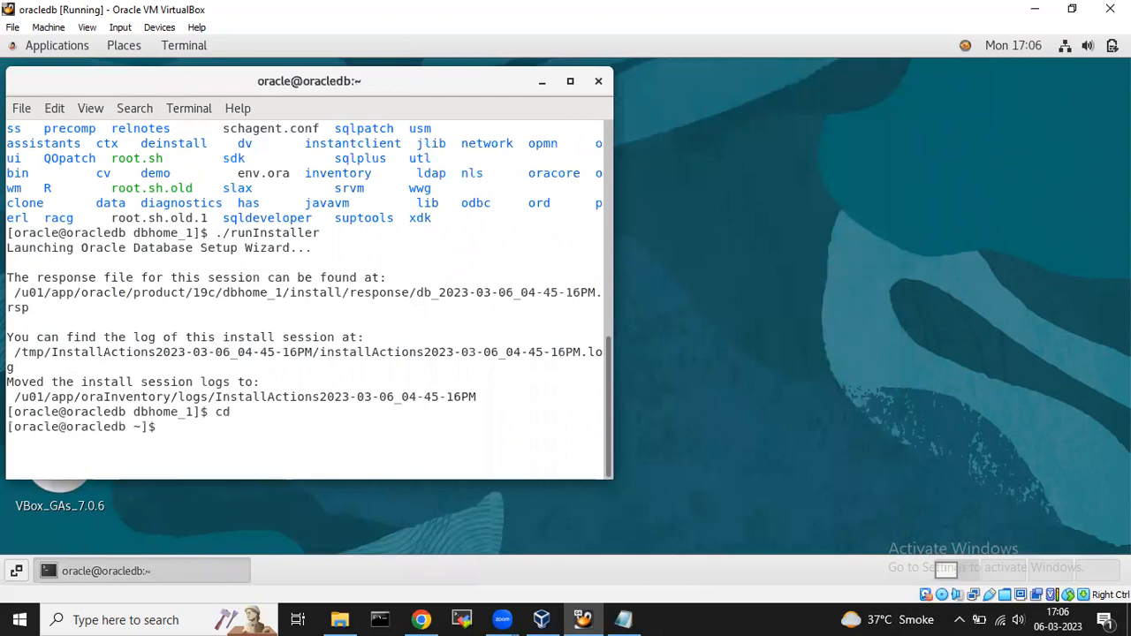
type("ear")
key("Return")
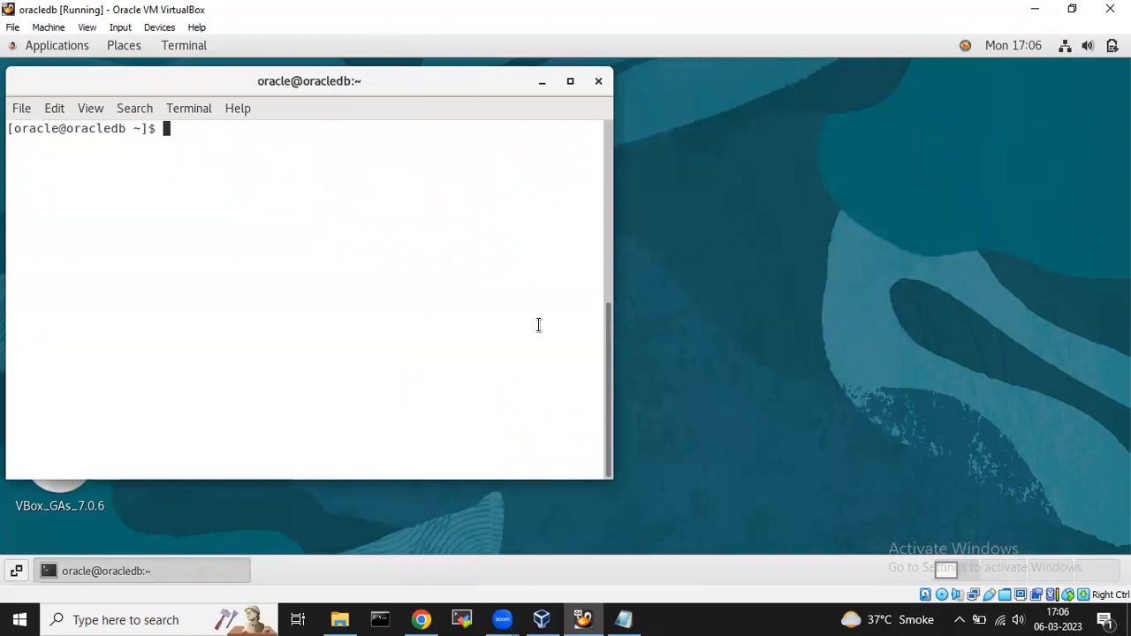
left_click_drag(609, 207, 844, 207)
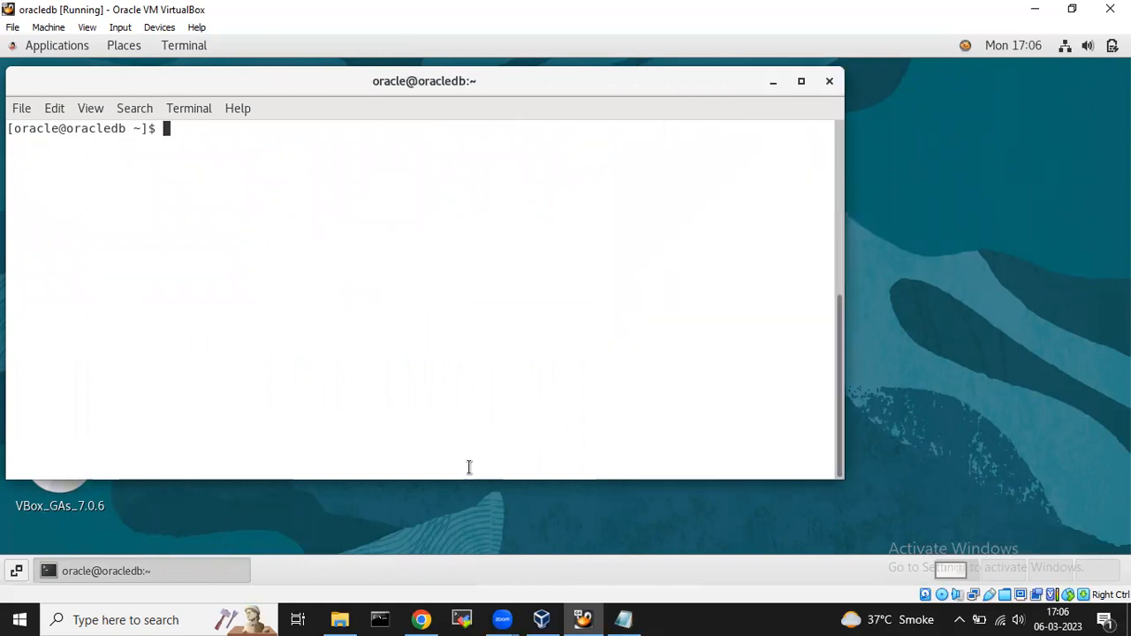
left_click_drag(466, 476, 466, 555)
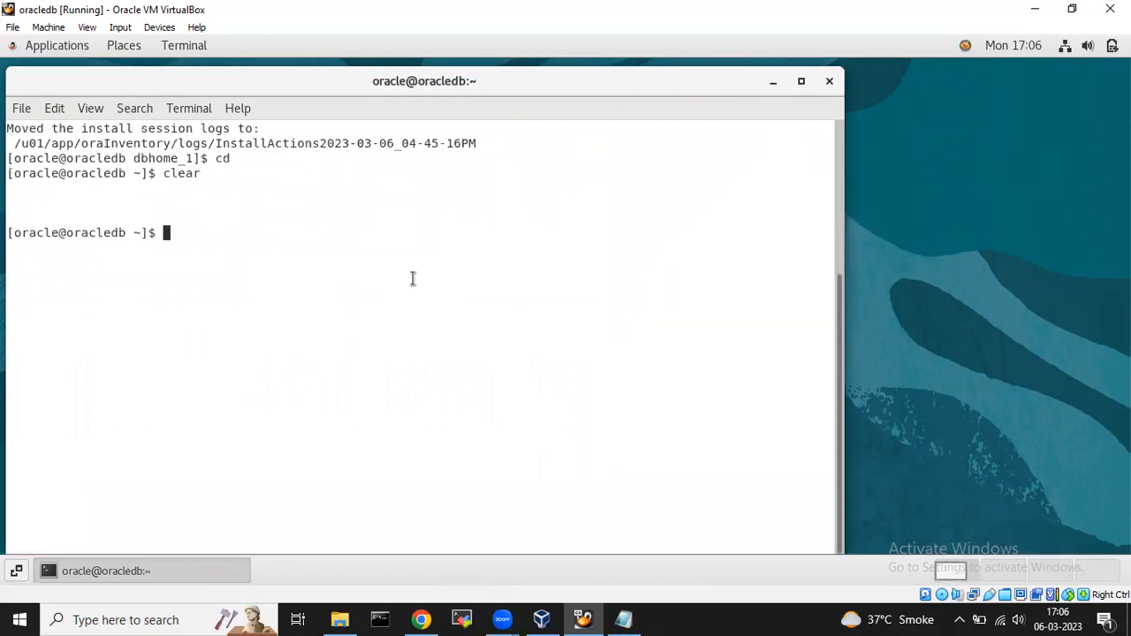
Run sqlplus -version to confirm SQL*Plus 19.3.0.0.0, then type netca at the prompt.
type("sqlp")
key("BackSpace")
type("plus -version")
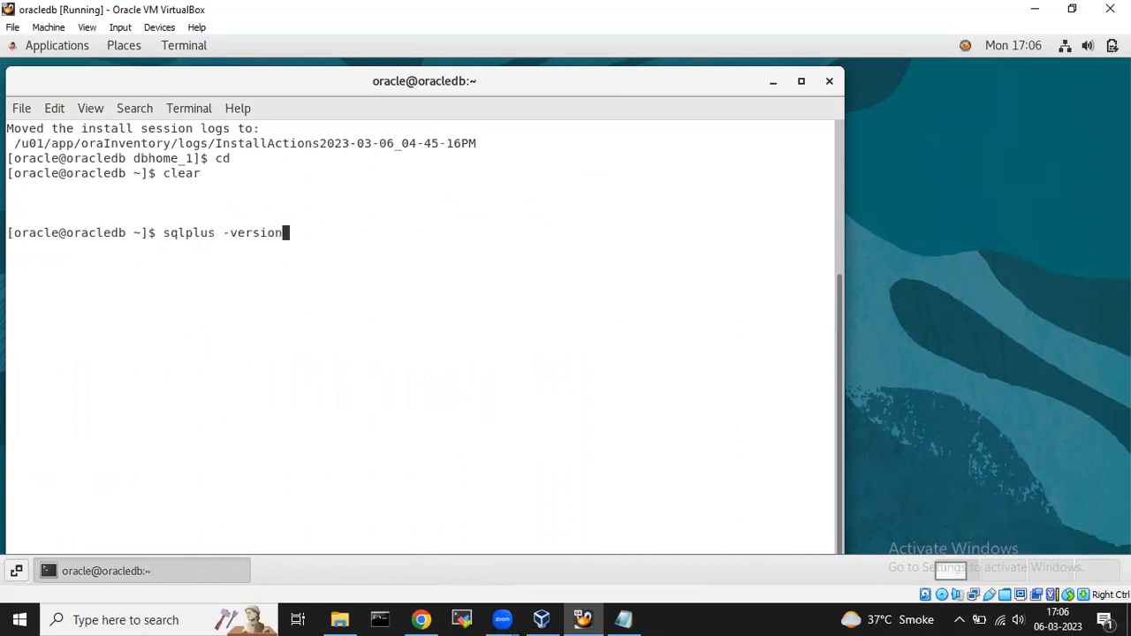
key("Return")
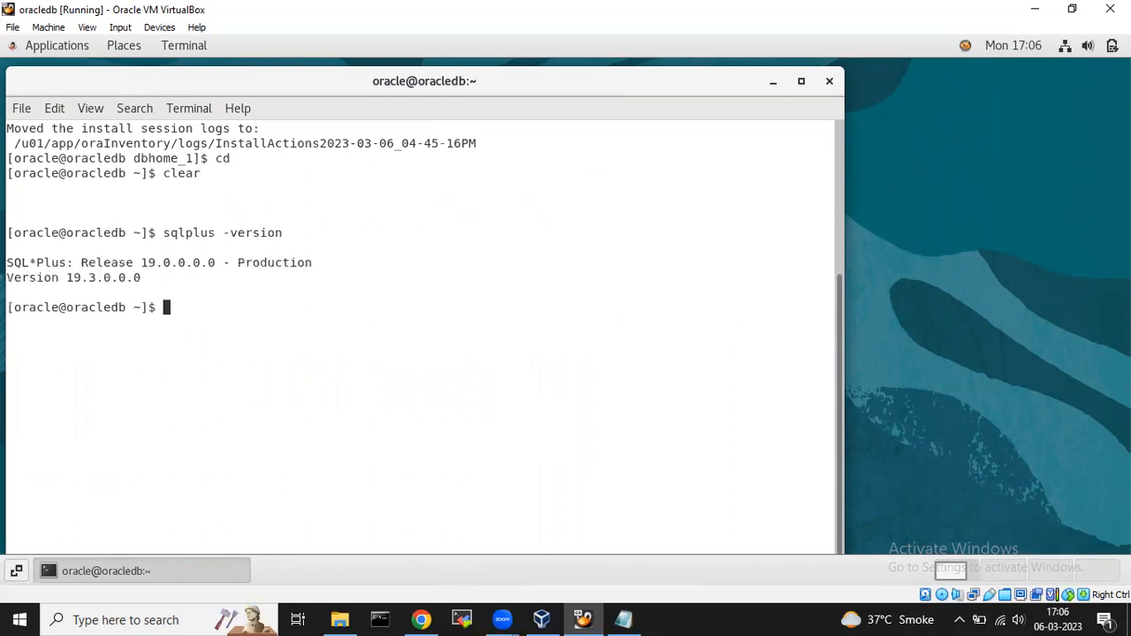
double_click(158, 261)
double_click(96, 277)
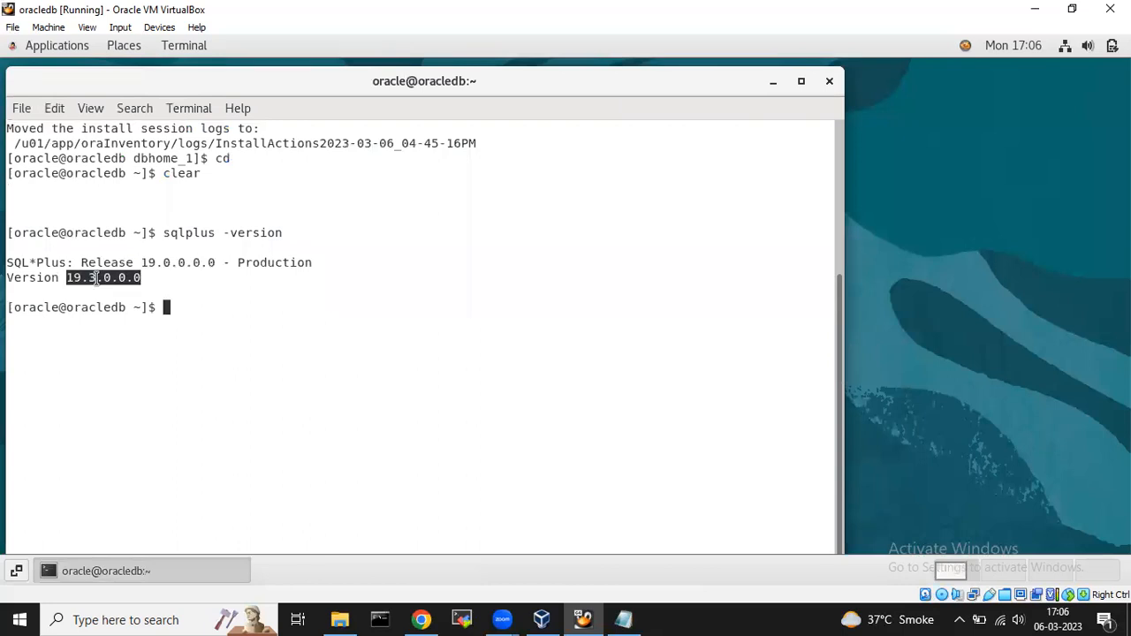
left_click(203, 309)
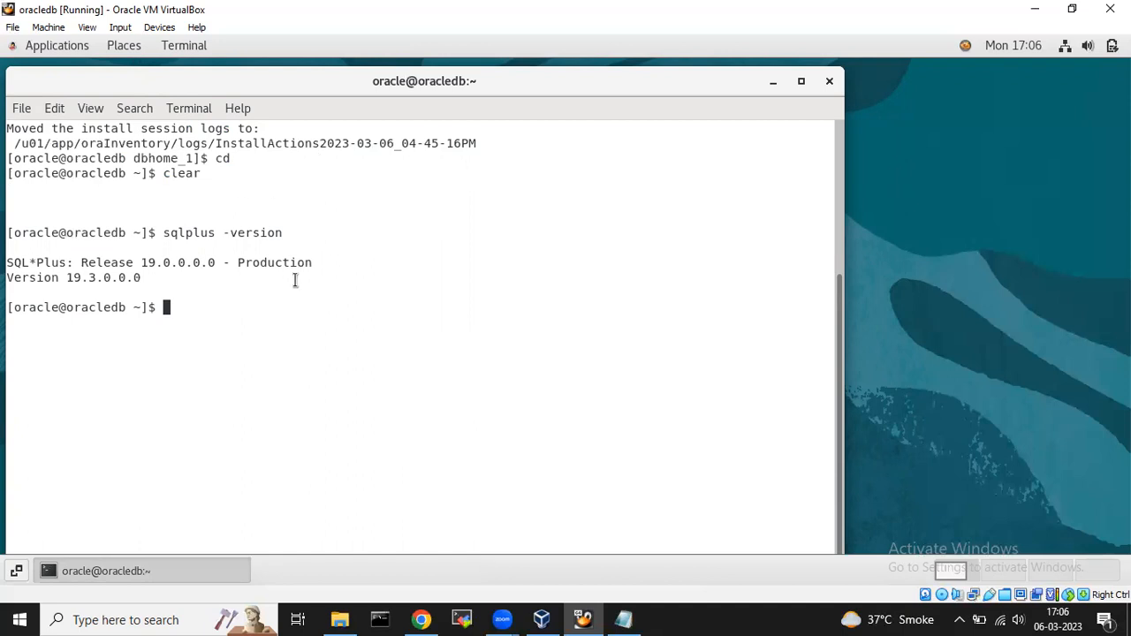
double_click(36, 307)
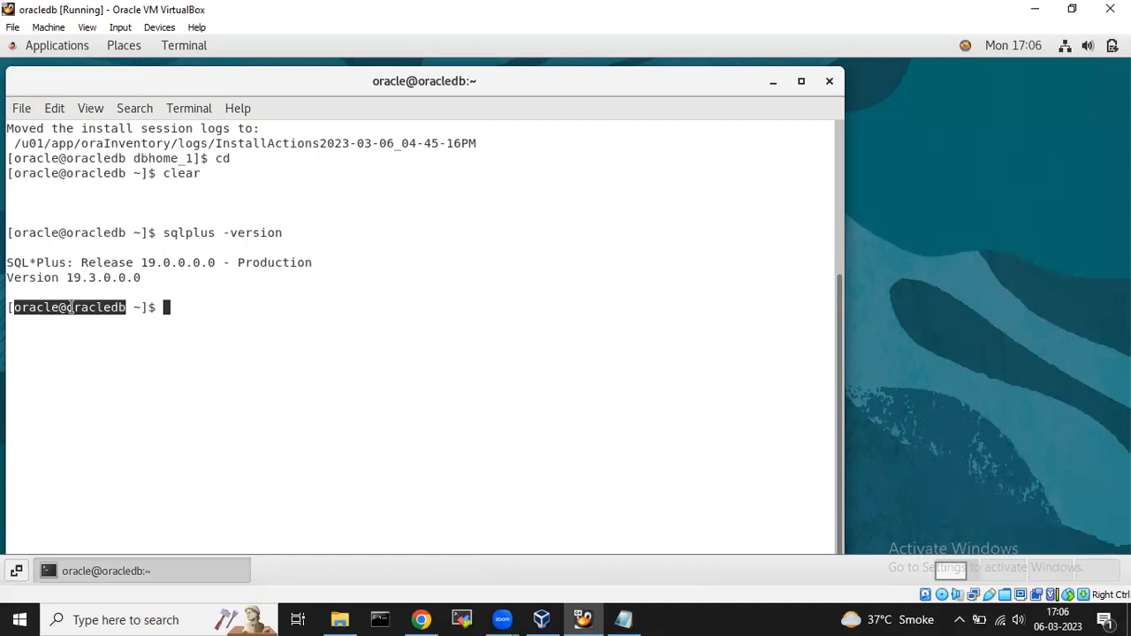
left_click(168, 308)
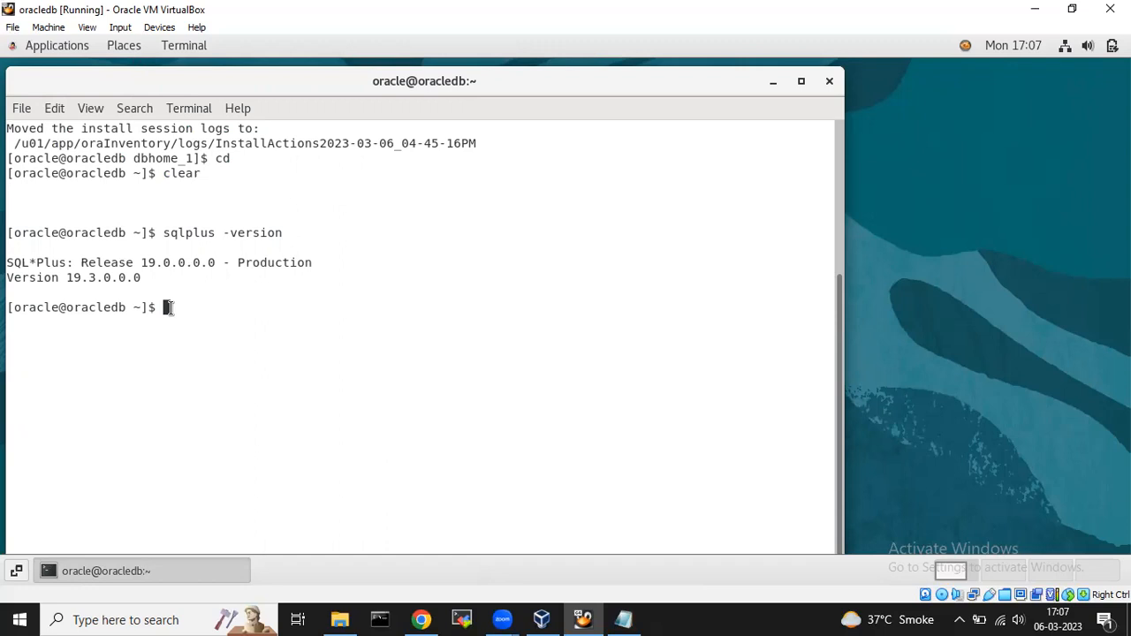
type("netca")
Launch netca and add listener LISTENER on TCP port 1521, with no additional listeners.
key("Return")
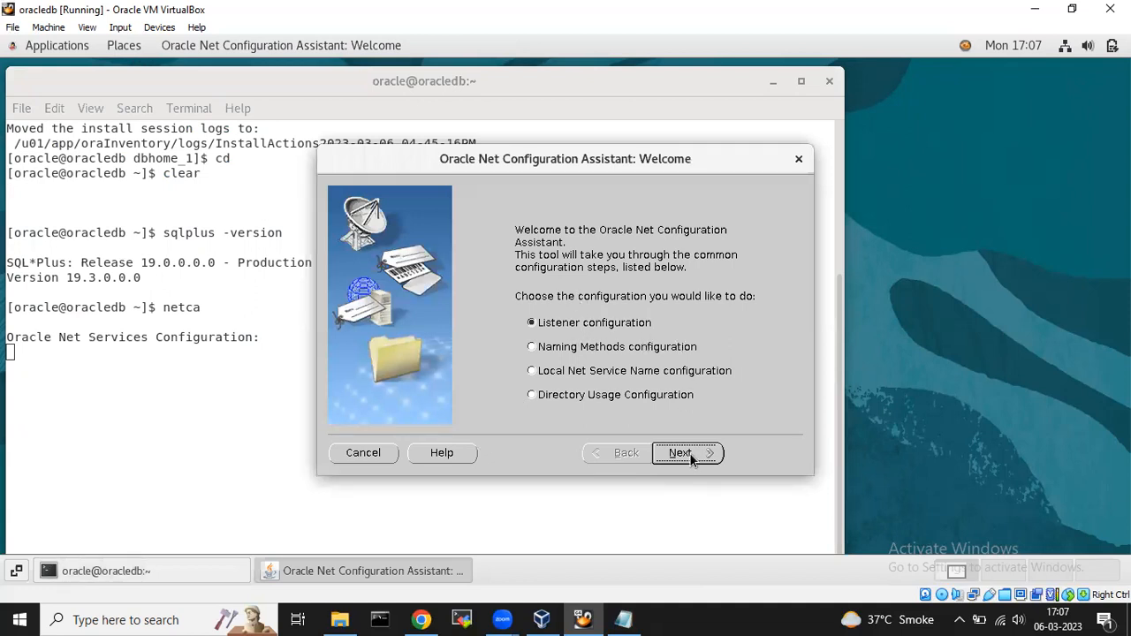
left_click(689, 454)
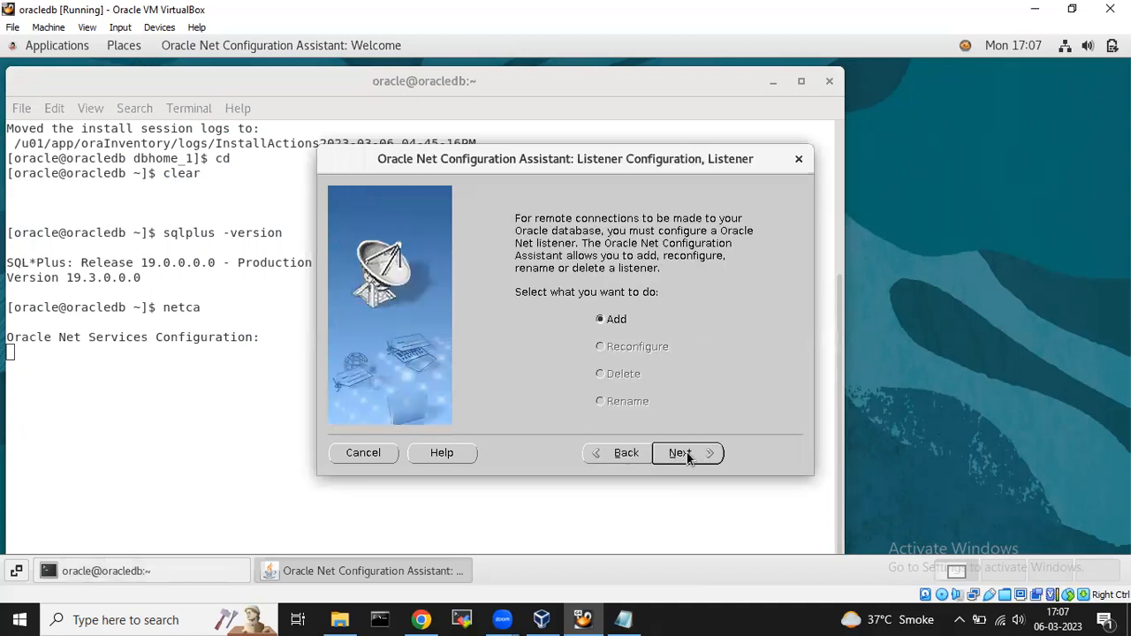
left_click(689, 453)
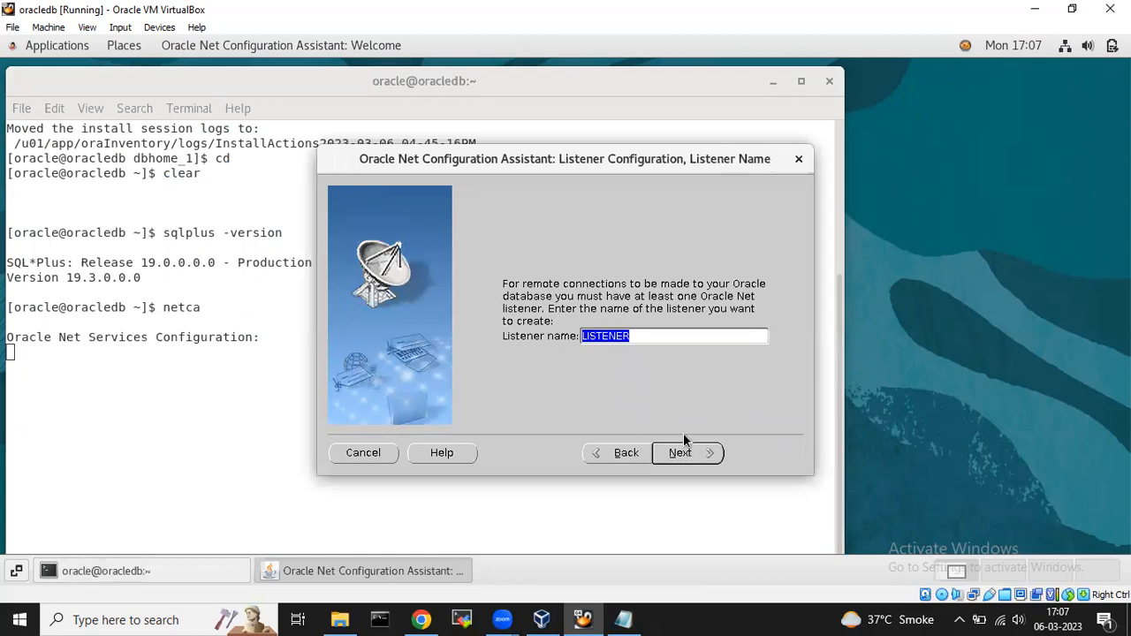
left_click(698, 453)
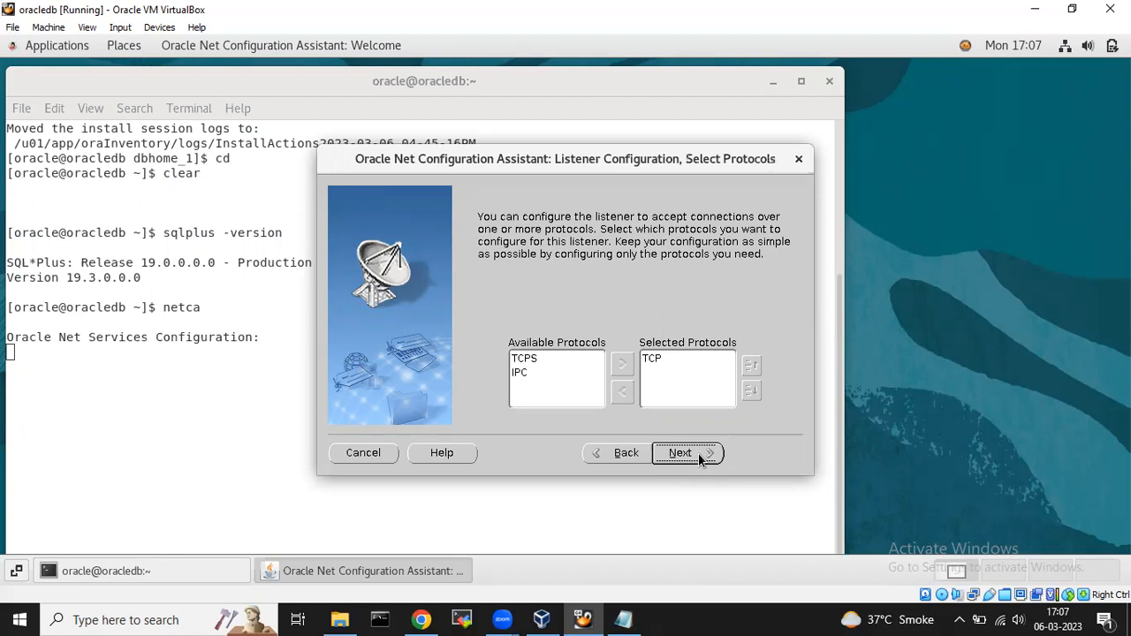
left_click(702, 454)
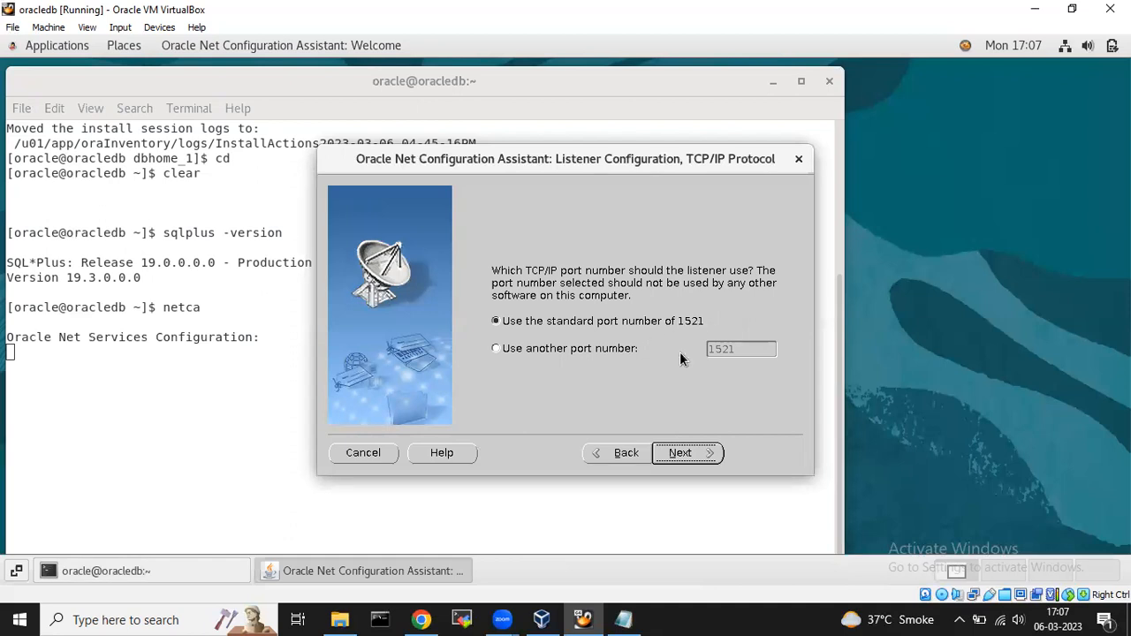
left_click(690, 454)
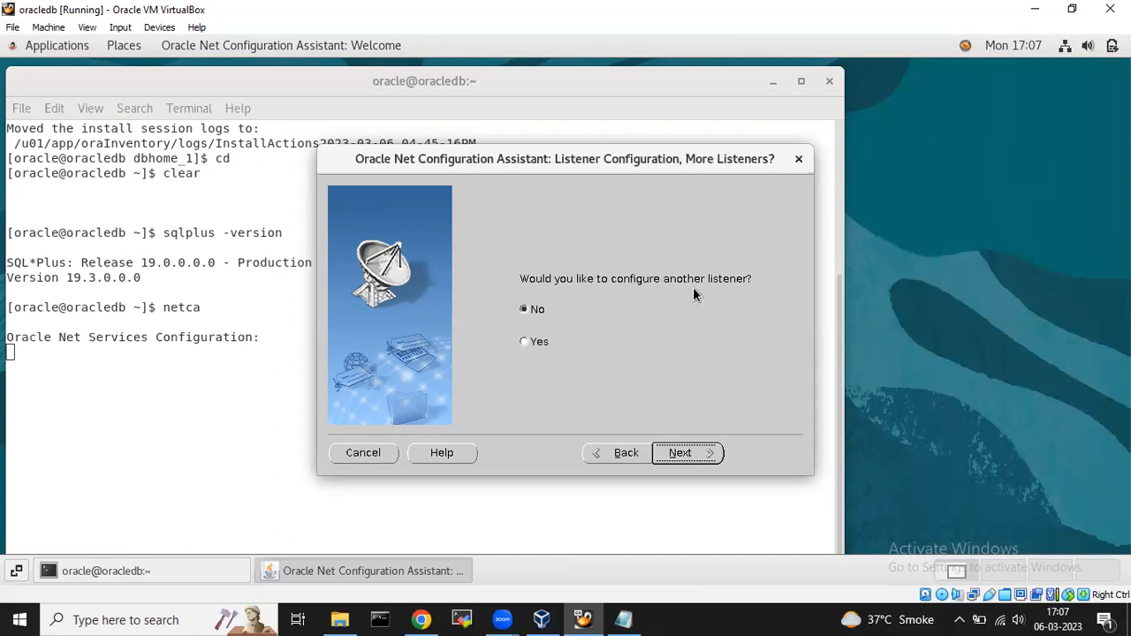
left_click(693, 452)
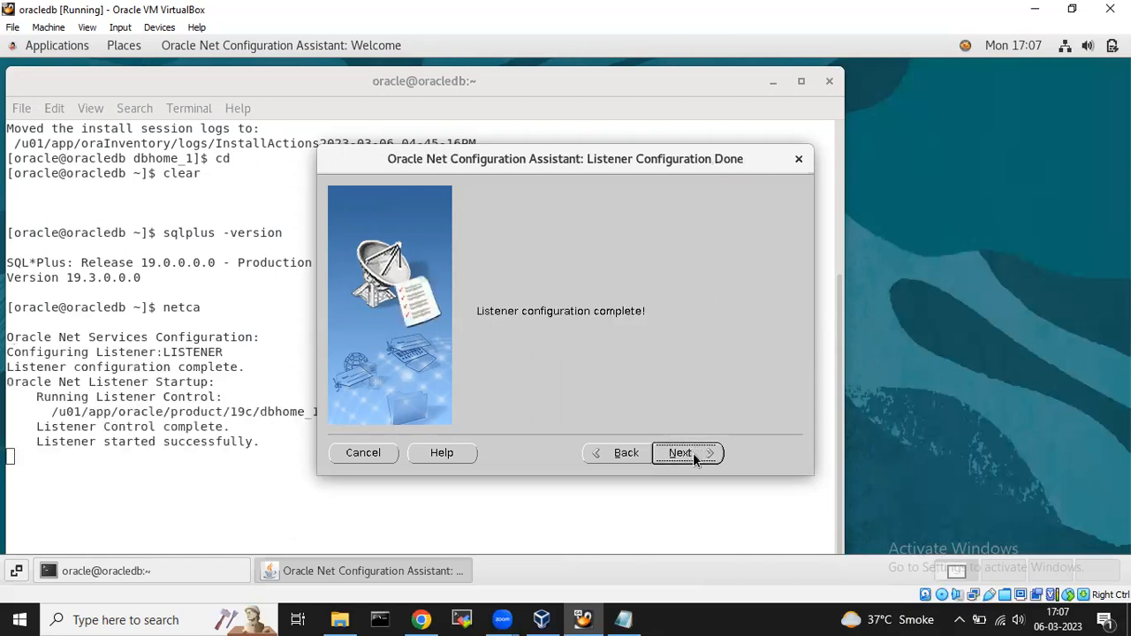
left_click(692, 452)
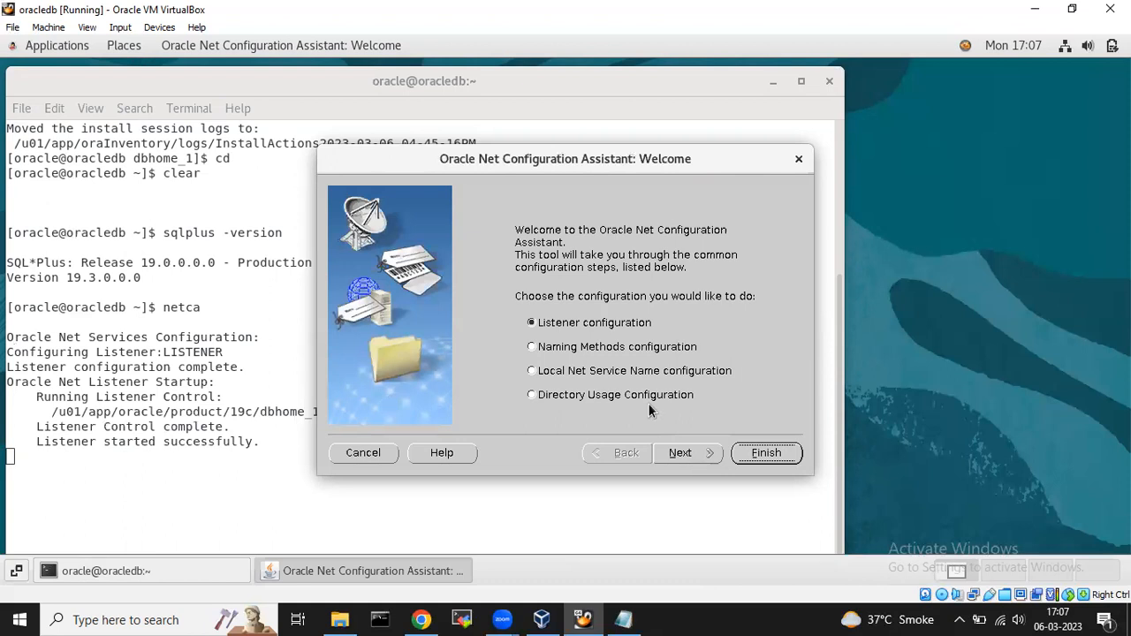
Start adding a local net service name and enter orcl as the service name.
left_click(532, 371)
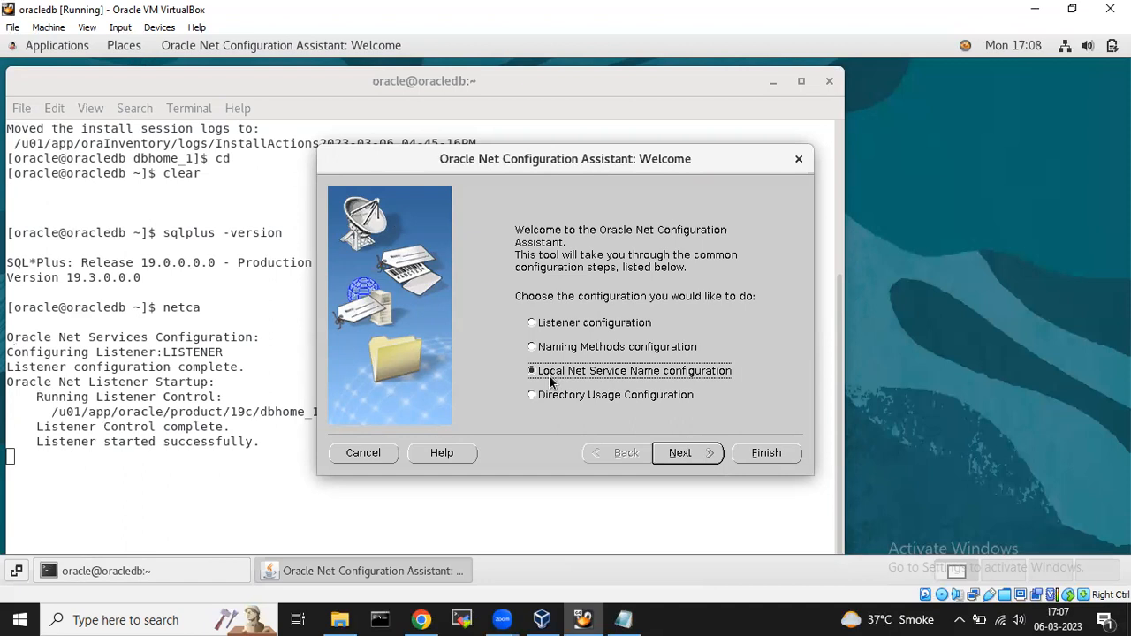
left_click(690, 453)
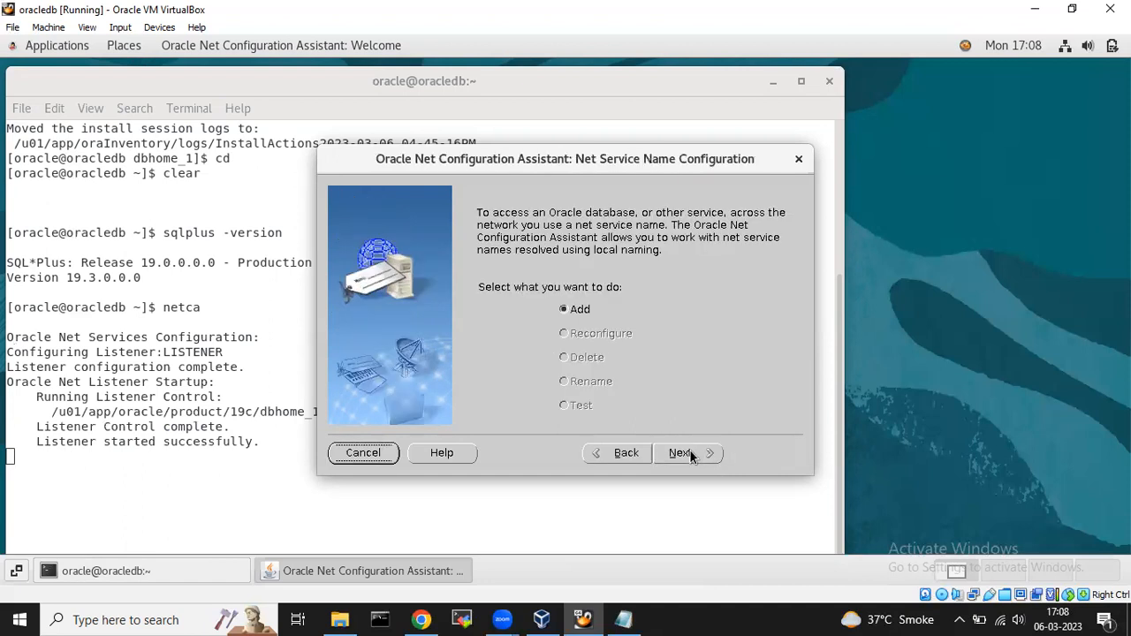
left_click(690, 452)
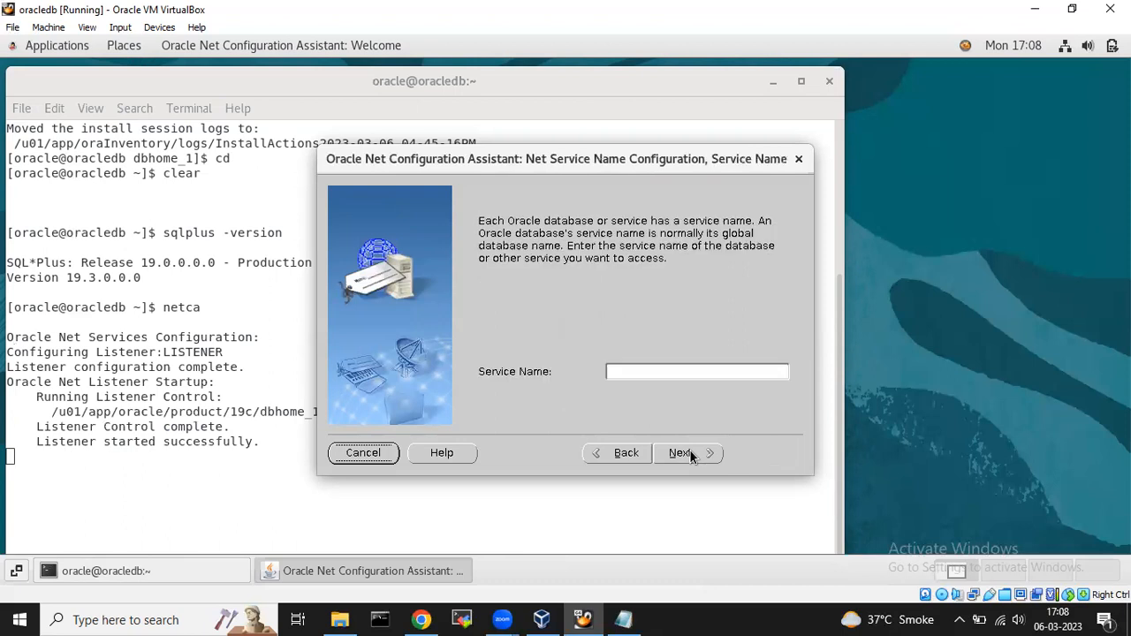
left_click(636, 372)
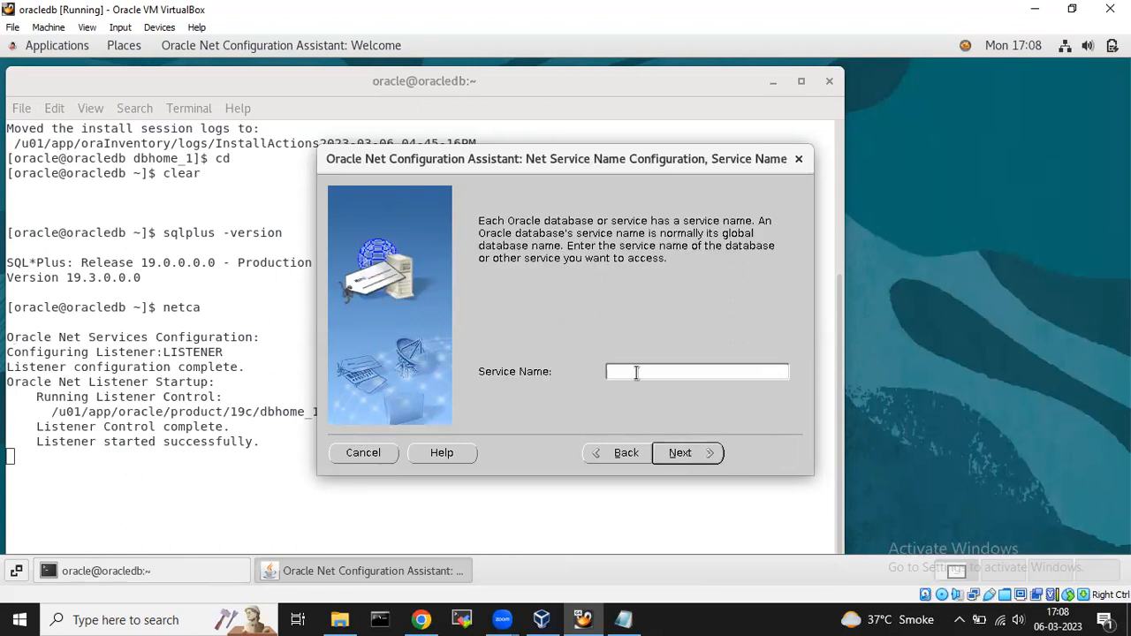
type("orcl")
left_click(682, 452)
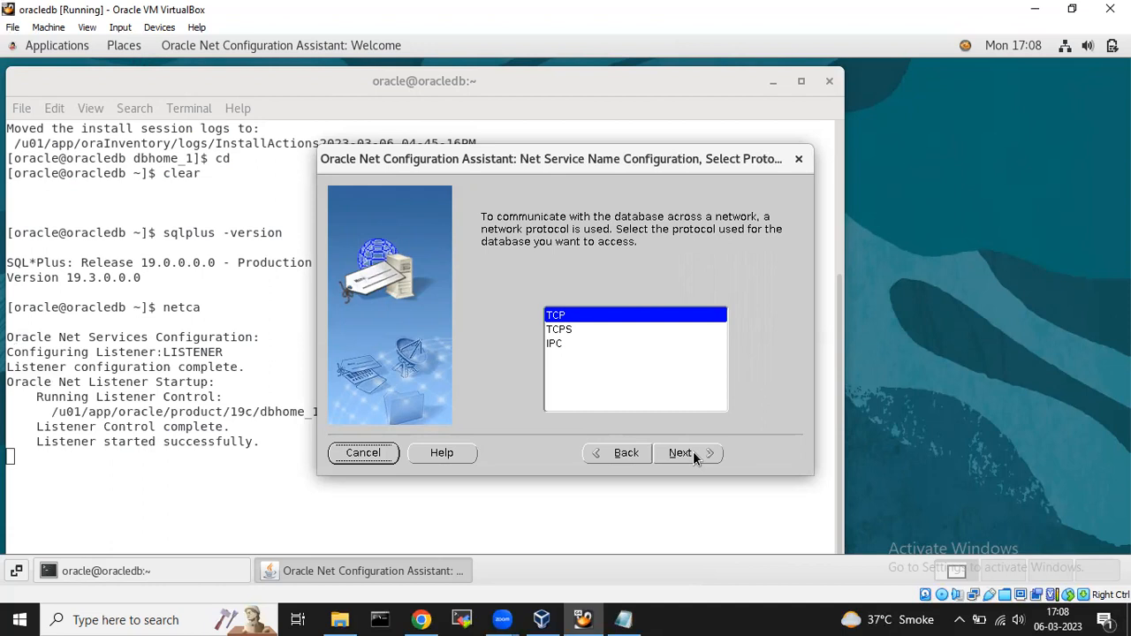
Use TCP with host 192.168.22.11 on port 1521, skip the test, name it orcl, and finish.
left_click(693, 451)
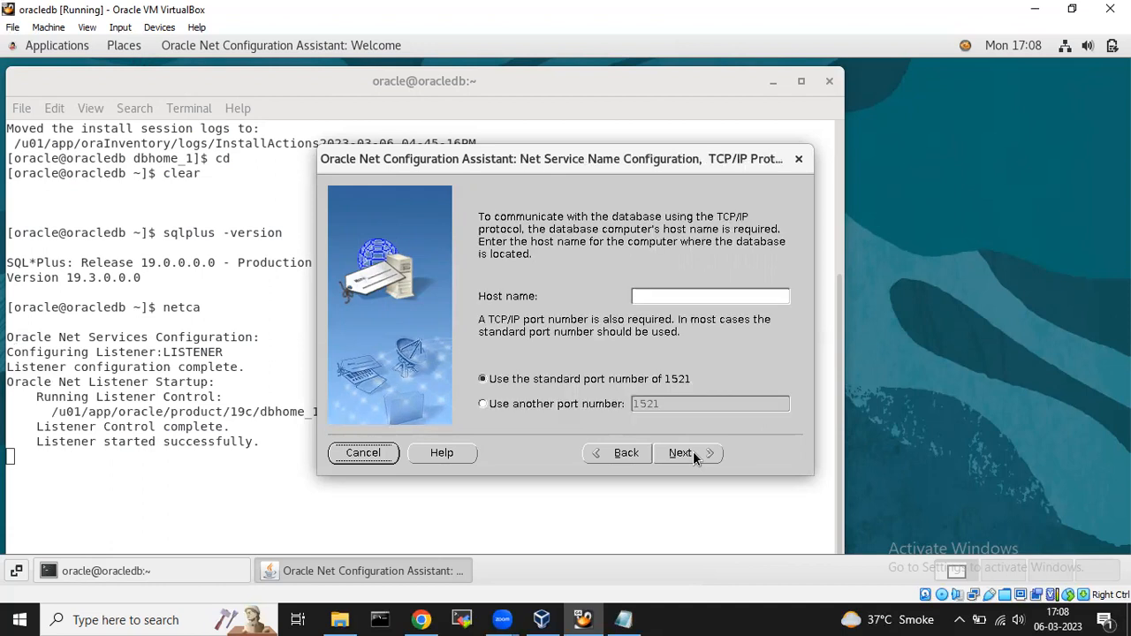
left_click(673, 293)
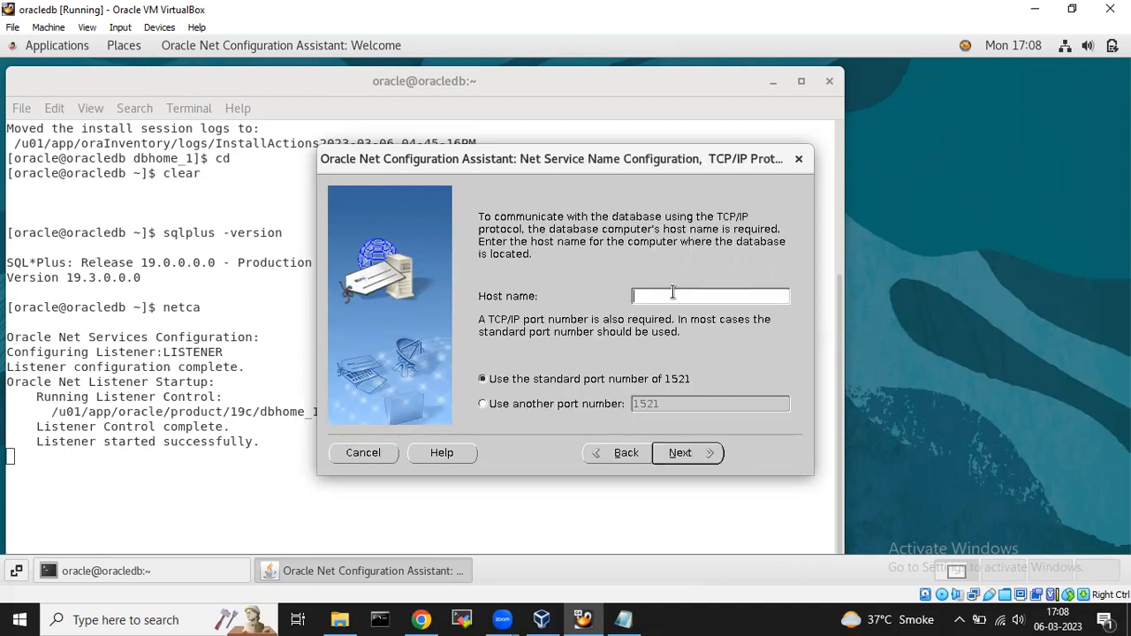
type("192.168")
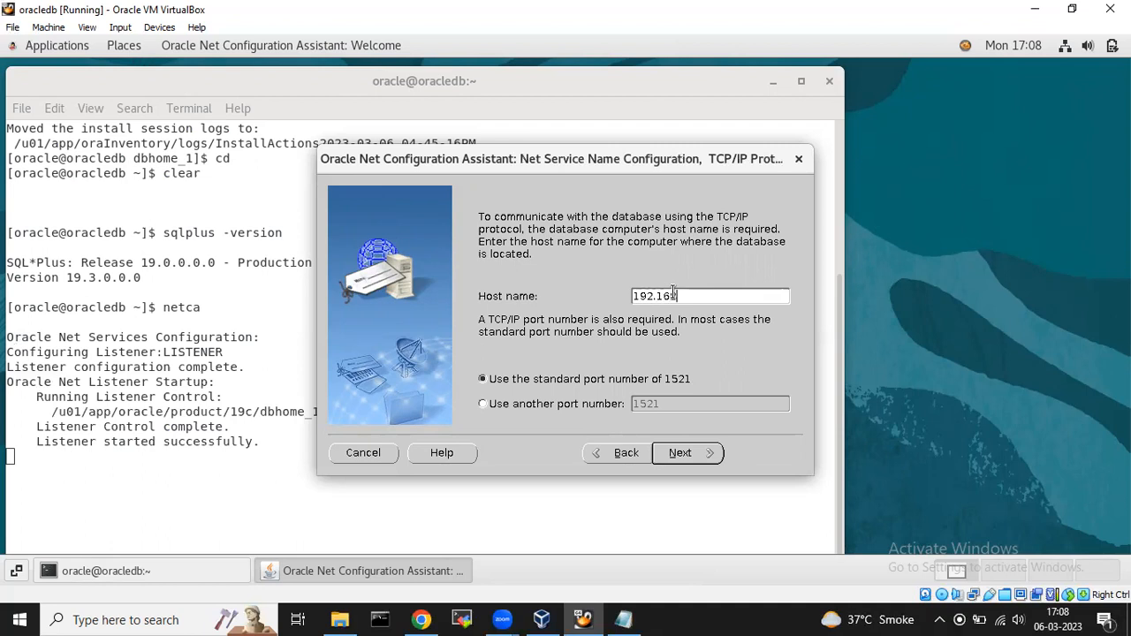
type(".22.11")
left_click(680, 452)
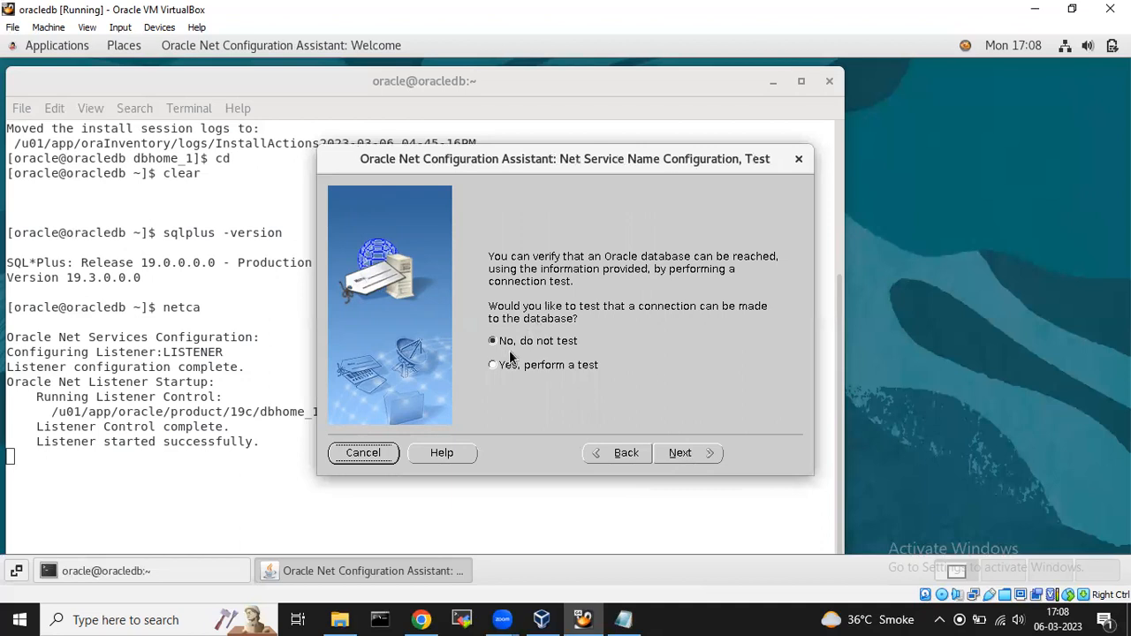
left_click(693, 451)
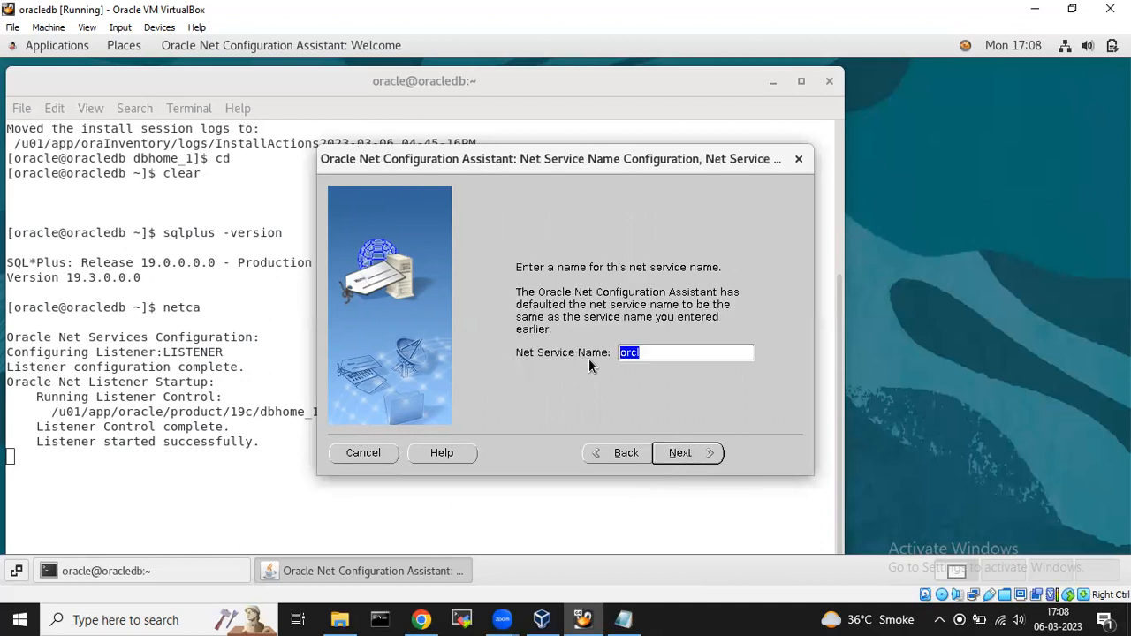
left_click(687, 454)
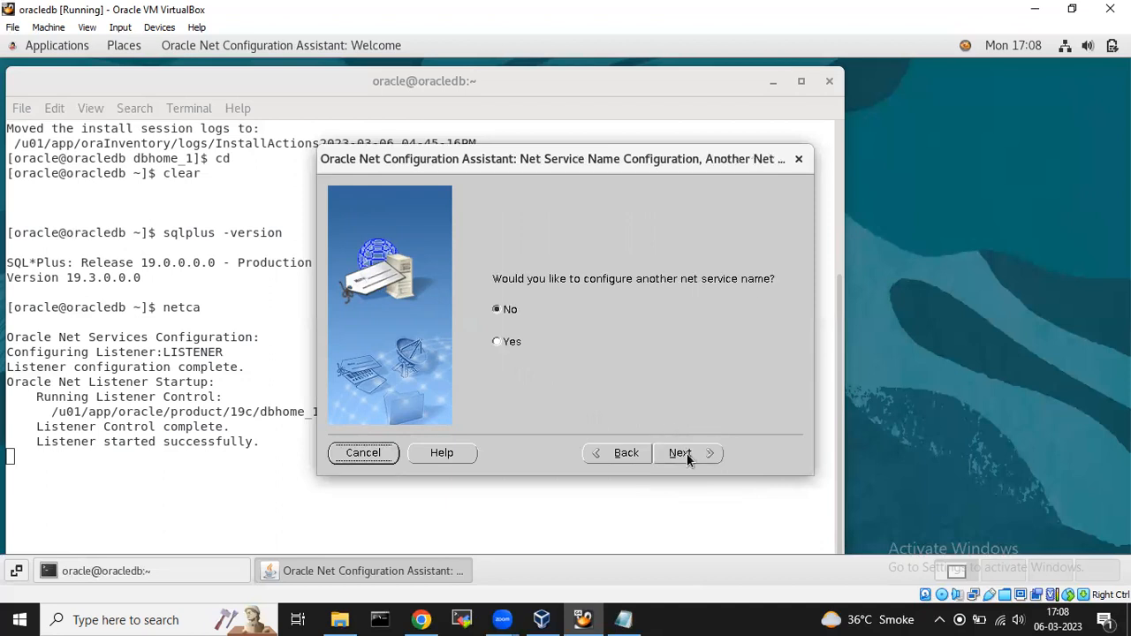
left_click(687, 454)
left_click(687, 454)
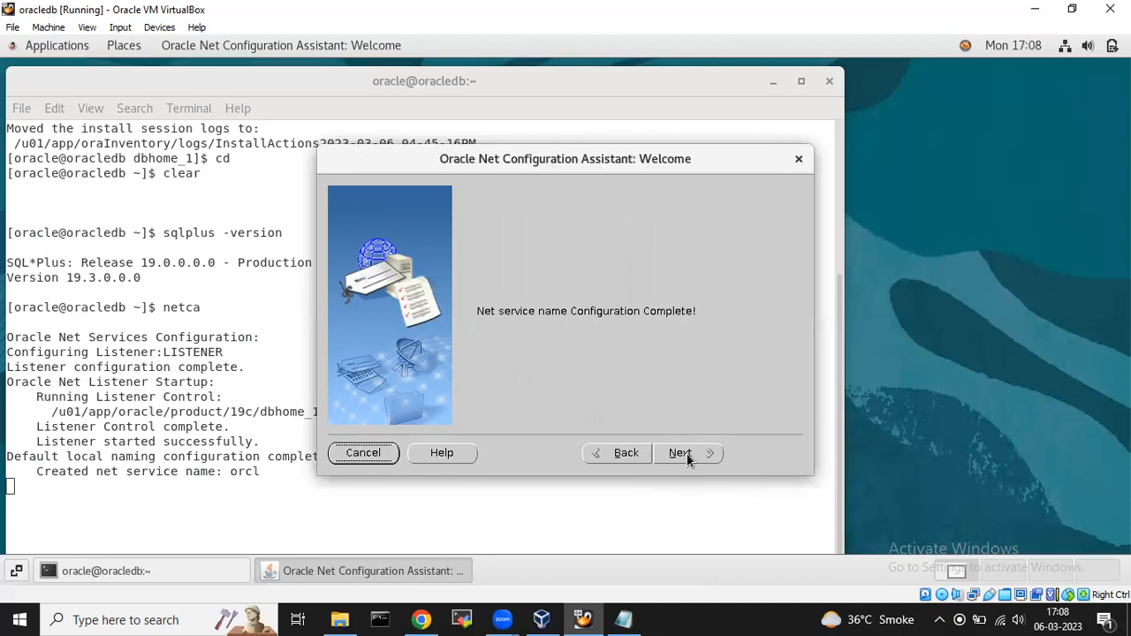
left_click(772, 452)
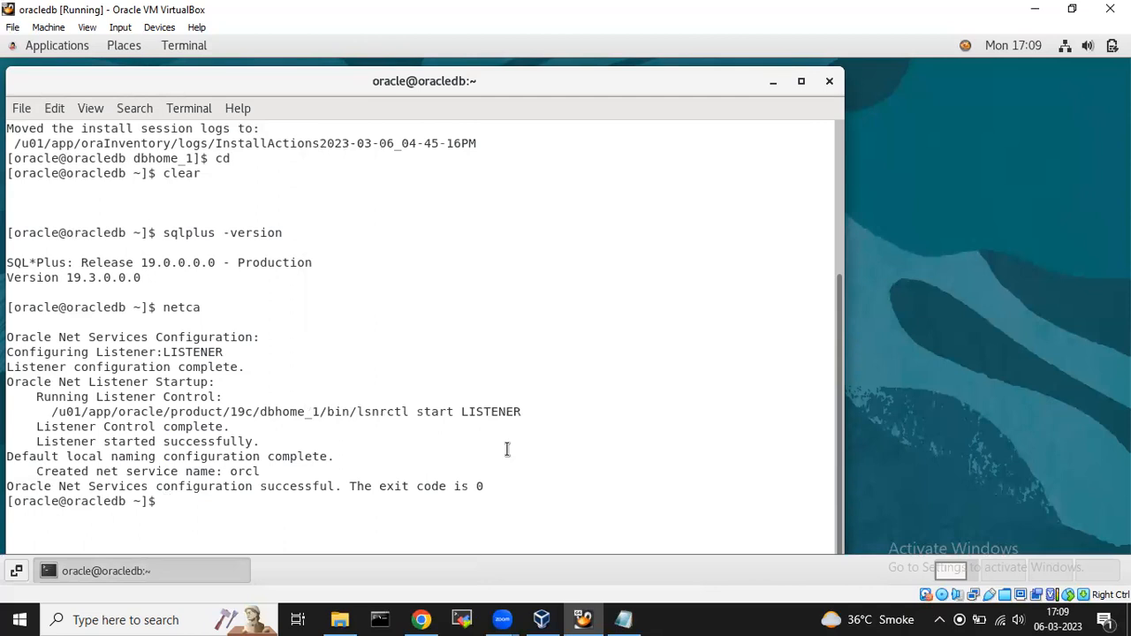
Check the listener's state with lsnrctl status.
type("lsnrctl status")
key("Return")
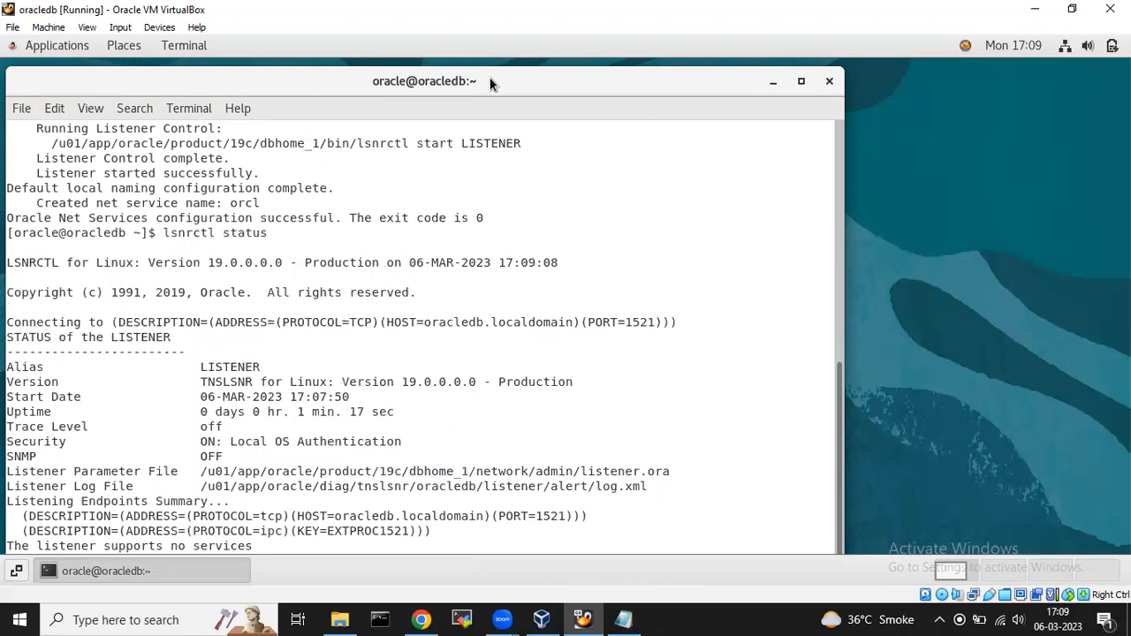
left_click_drag(309, 79, 328, 103)
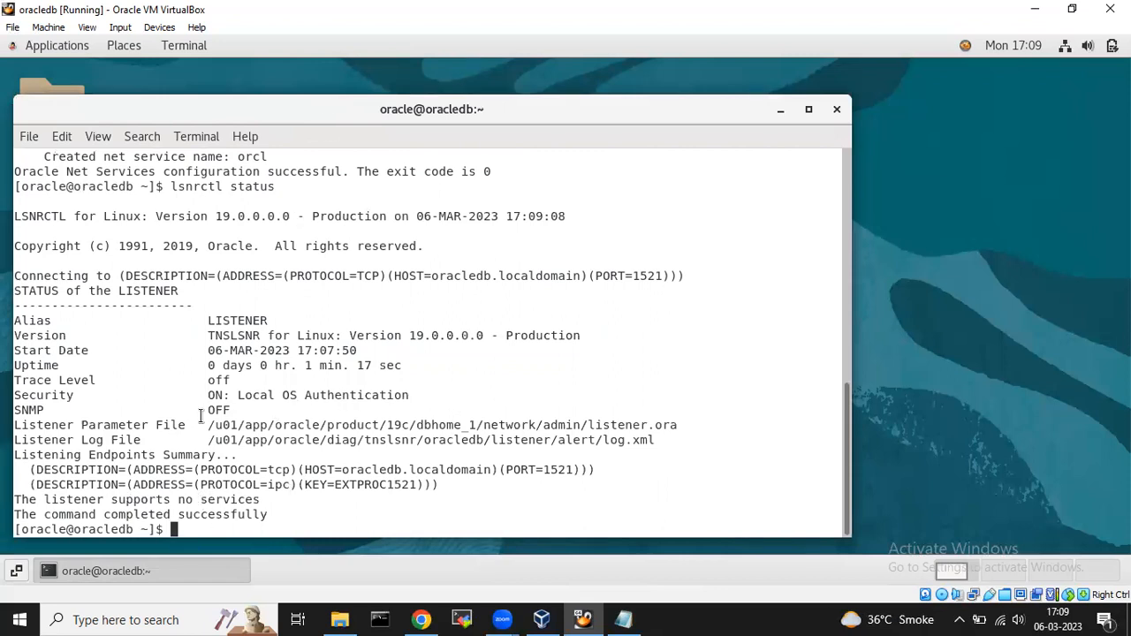
Copy the listener parameter file's directory path from the status output and cd into that network admin folder.
left_click_drag(209, 425, 588, 430)
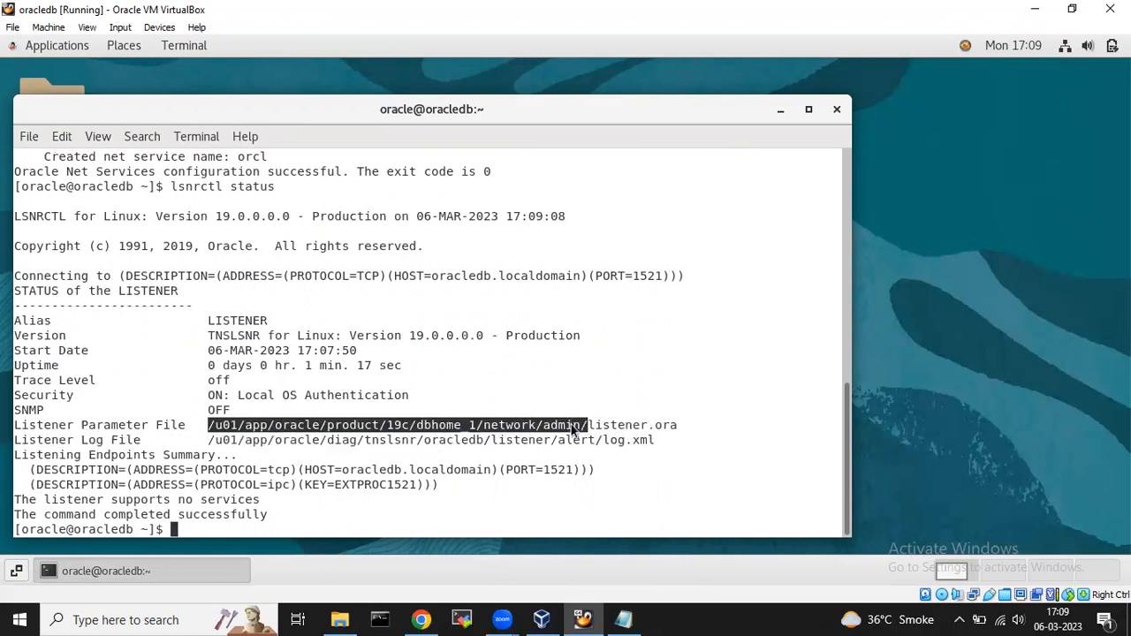
right_click(573, 428)
left_click(623, 252)
left_click(375, 501)
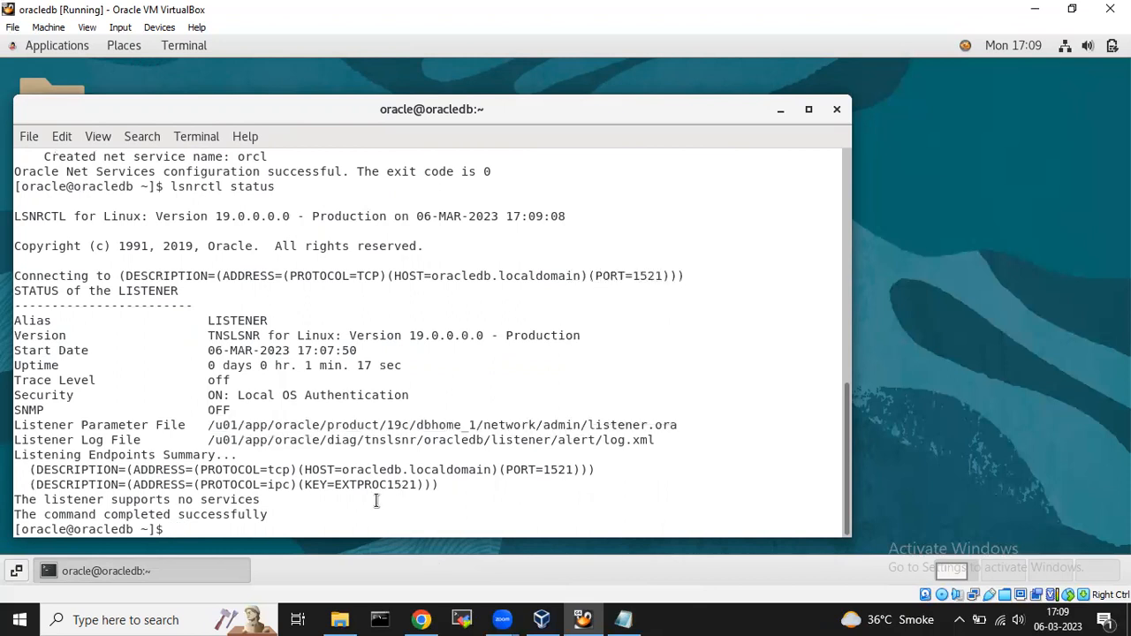
type("cd")
right_click(376, 499)
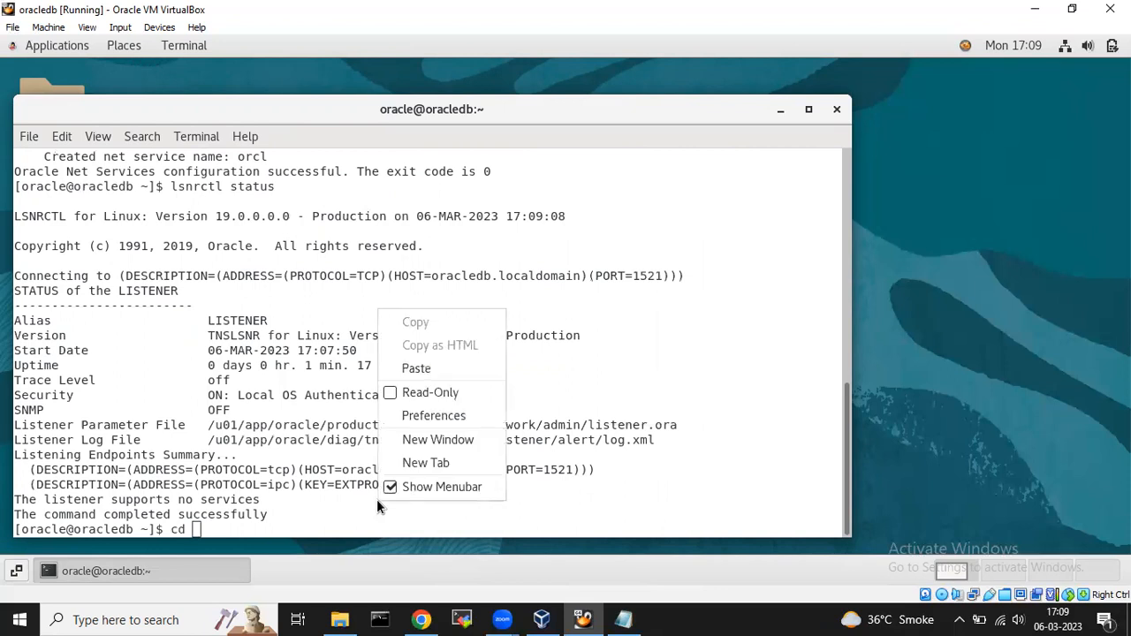
left_click(420, 368)
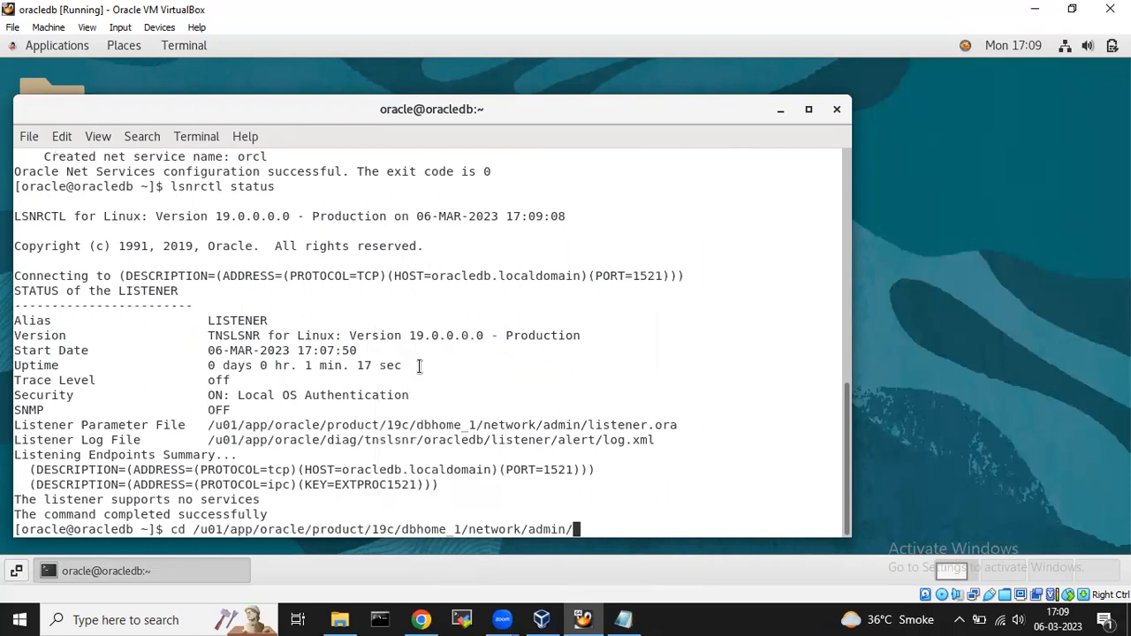
key("Return")
List the folder's files with ls -ltr, locating listener.ora and tnsnames.ora.
type("ls ")
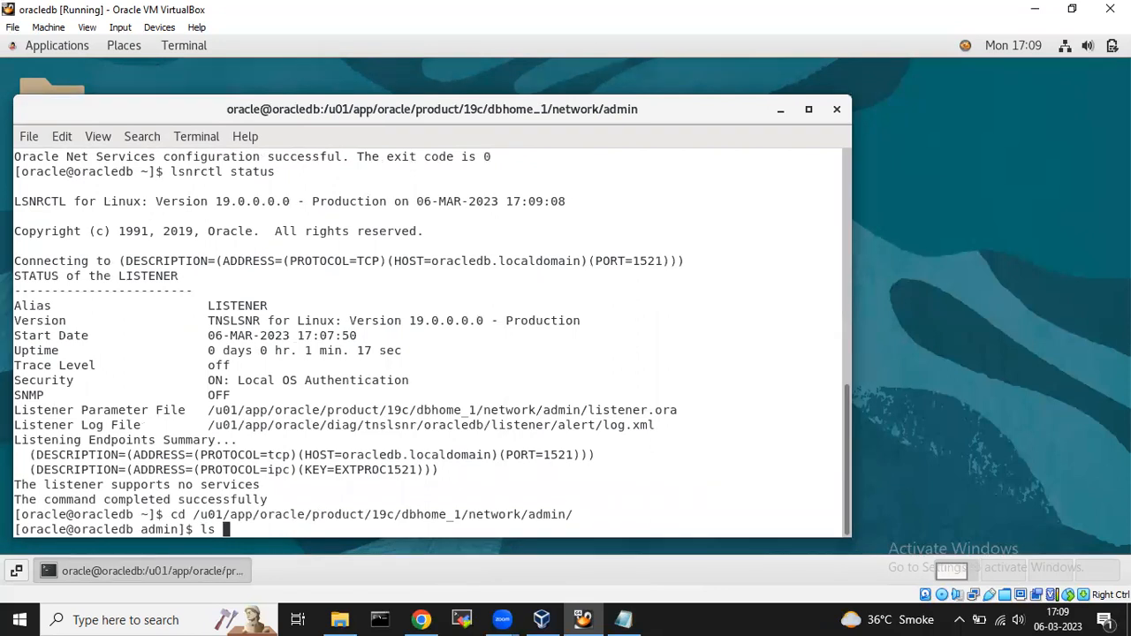
type("-ltr")
key("Return")
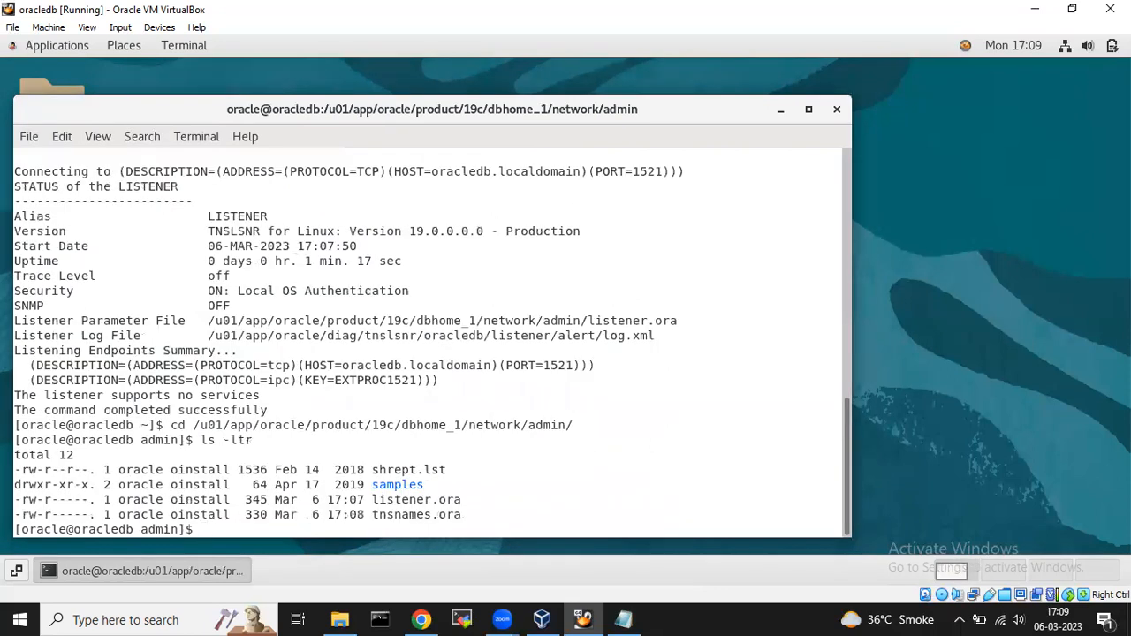
double_click(427, 501)
double_click(421, 515)
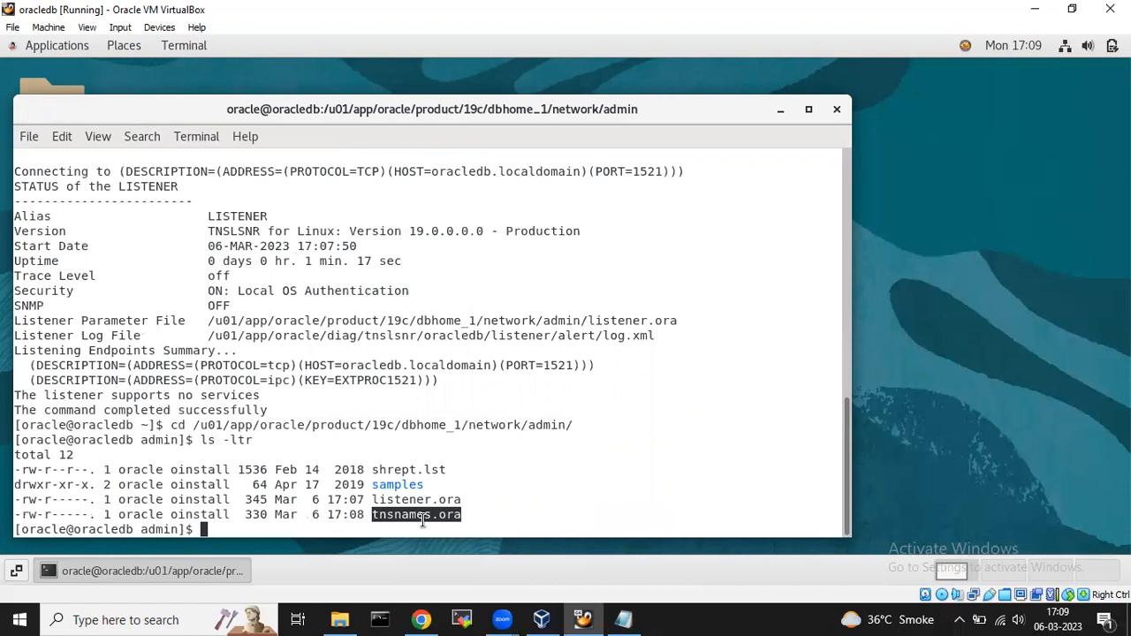
left_click(446, 497)
double_click(446, 500)
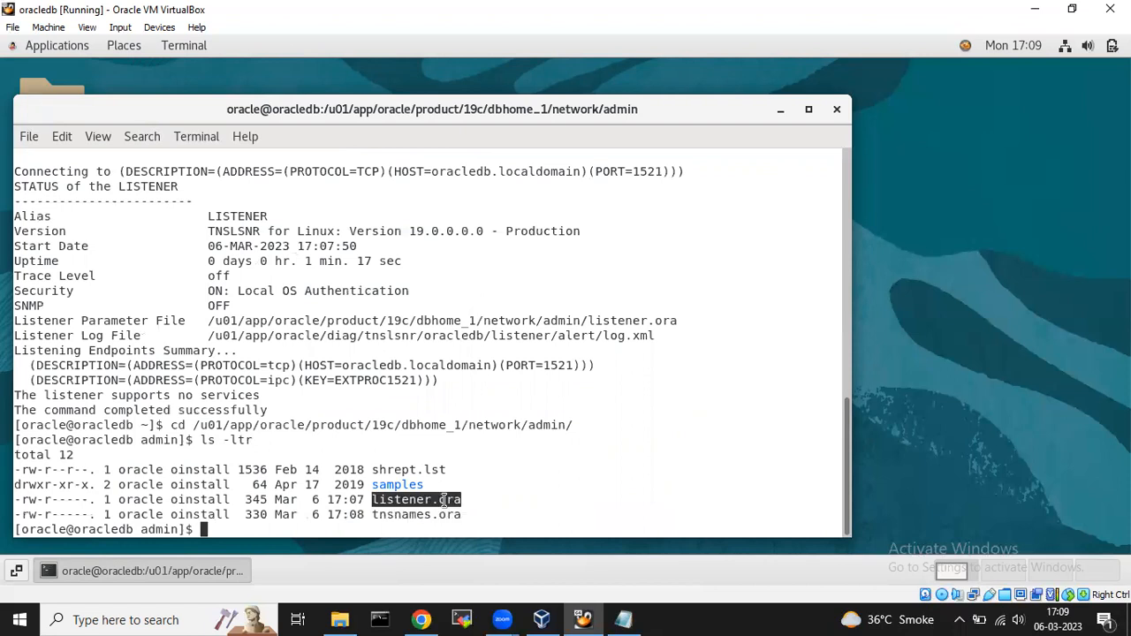
Open listener.ora in vi and delete the oracledb.localdomain HOST value.
type("vi lis")
key("Tab")
key("Return")
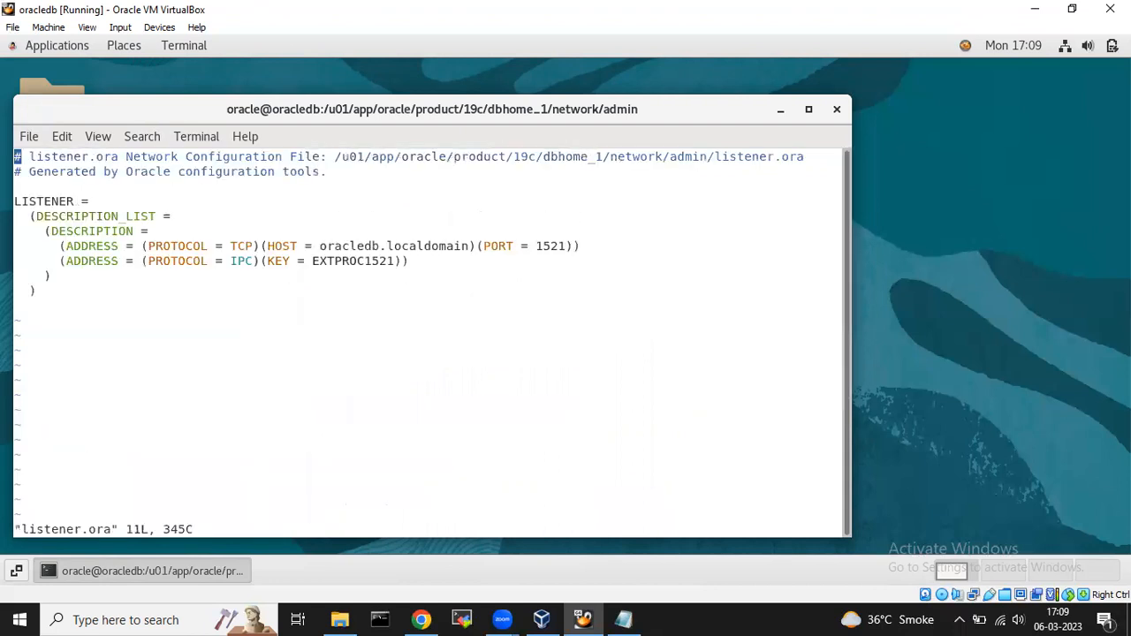
key("i")
key("Down")
key("Down")
key("Down")
key("Down")
key("Down")
key("Down")
key("Down")
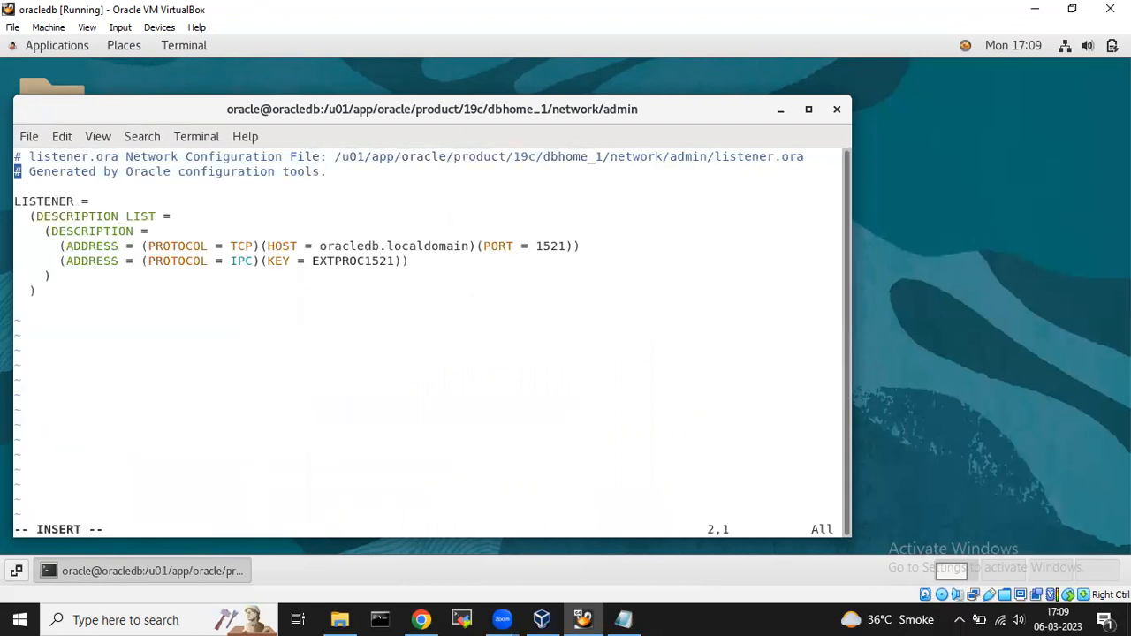
key("Up")
key("Right")
key("Right")
key("Right")
key("Right")
key("Right")
key("Right")
key("Right")
key("Right")
key("Right")
key("Right")
key("Right")
key("Right")
key("Right")
key("Right")
key("Right")
key("Right")
key("Right")
key("Right")
key("Right")
key("Right")
key("Right")
key("Right")
key("Right")
key("Right")
key("Right")
key("Right")
key("Right")
key("Right")
key("Right")
key("Right")
key("Right")
key("Right")
key("Right")
key("Right")
key("Right")
key("Right")
key("Right")
key("Right")
key("Right")
key("Right")
key("Left")
key("BackSpace")
key("BackSpace")
key("BackSpace")
key("BackSpace")
key("BackSpace")
key("BackSpace")
key("BackSpace")
key("BackSpace")
key("BackSpace")
key("BackSpace")
key("BackSpace")
key("BackSpace")
key("BackSpace")
key("BackSpace")
key("BackSpace")
key("BackSpace")
key("BackSpace")
key("BackSpace")
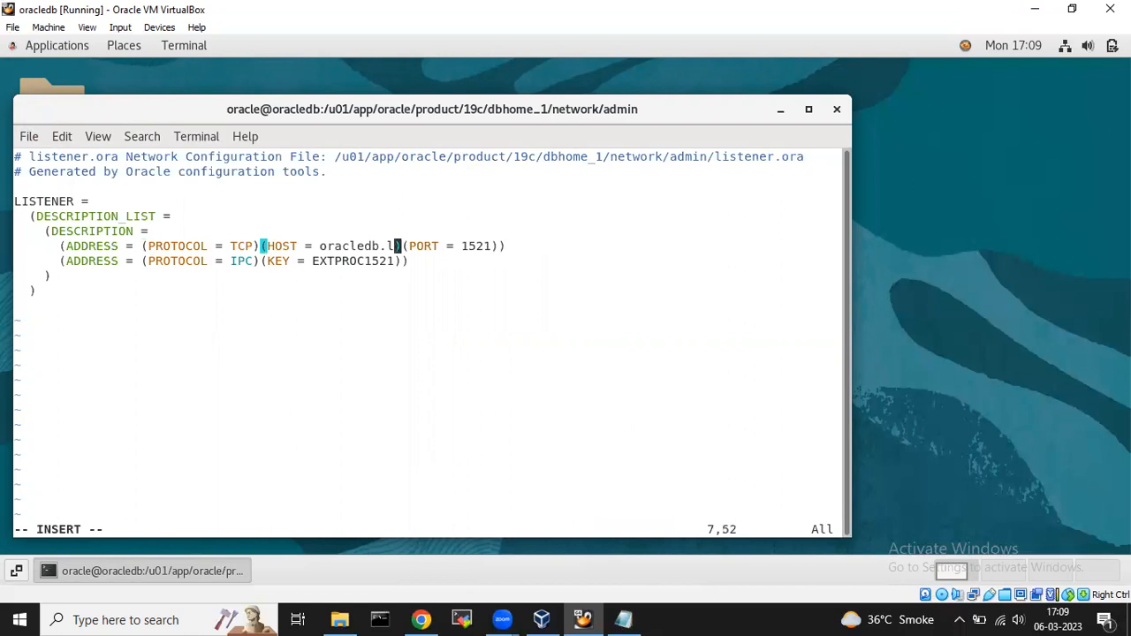
key("BackSpace")
key("BackSpace")
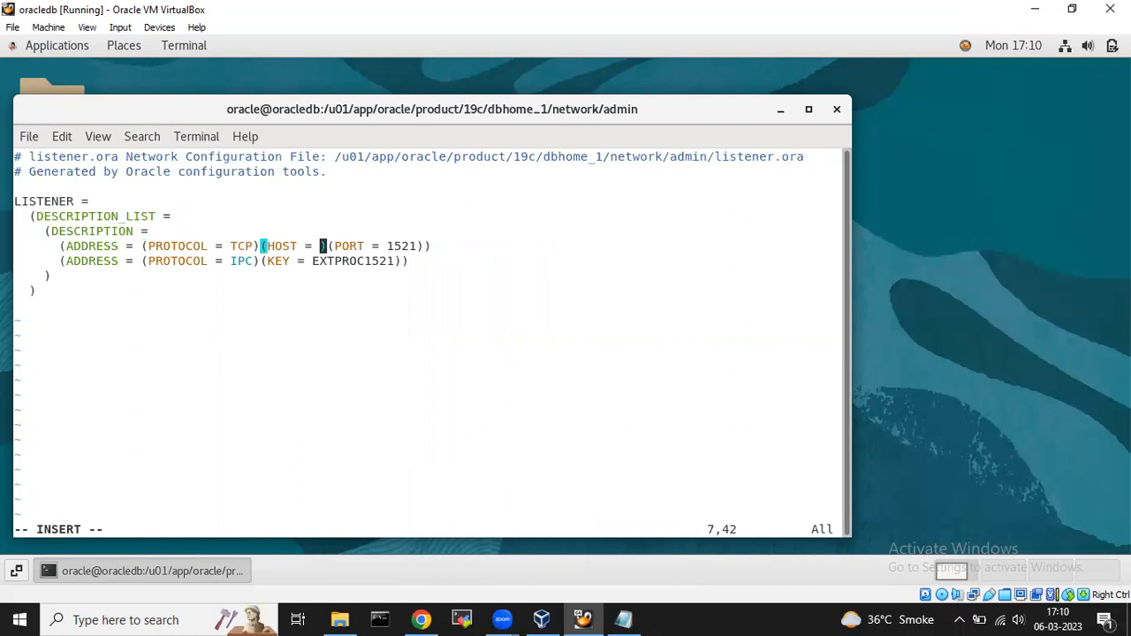
Enter 192.168.22.11 as the HOST, save with :wq!, and begin changing into the samples folder.
type("192")
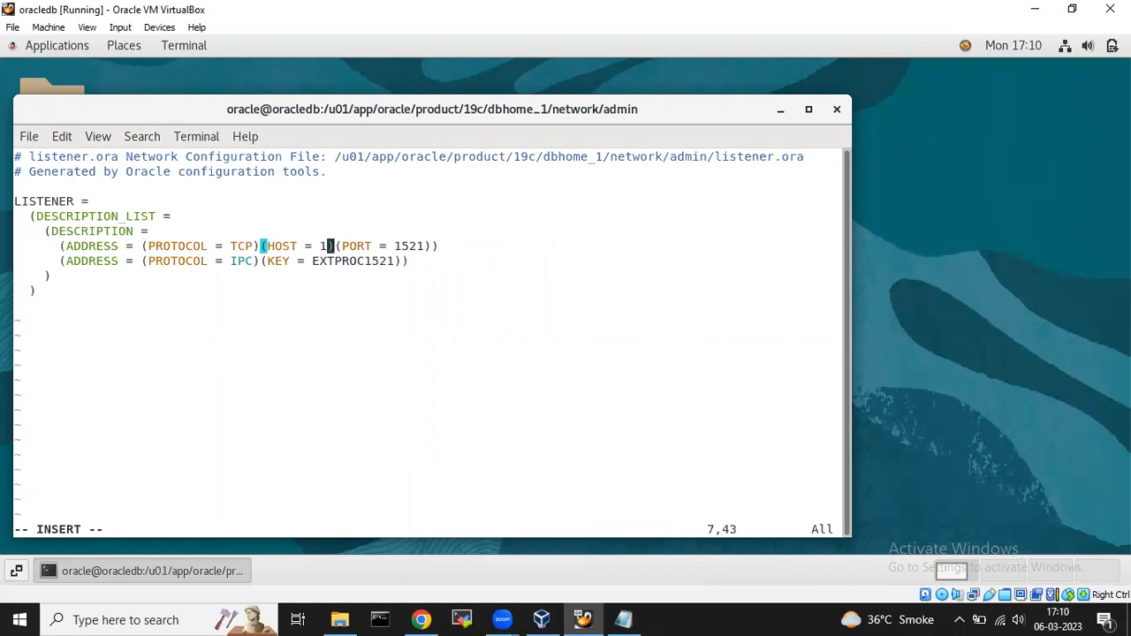
type(".168")
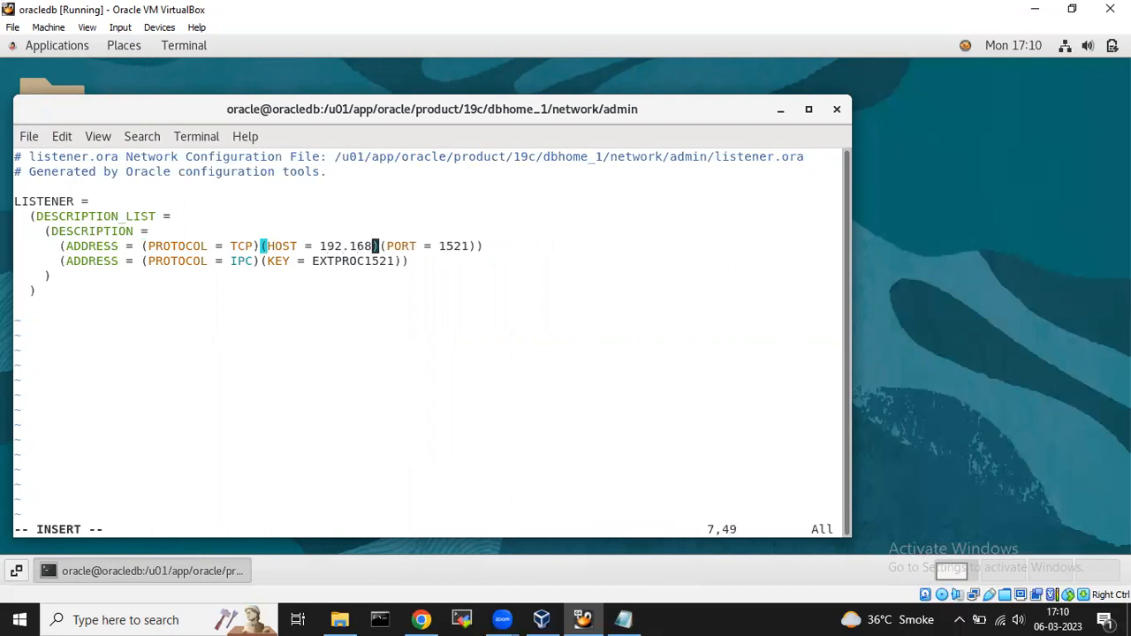
type(".22.")
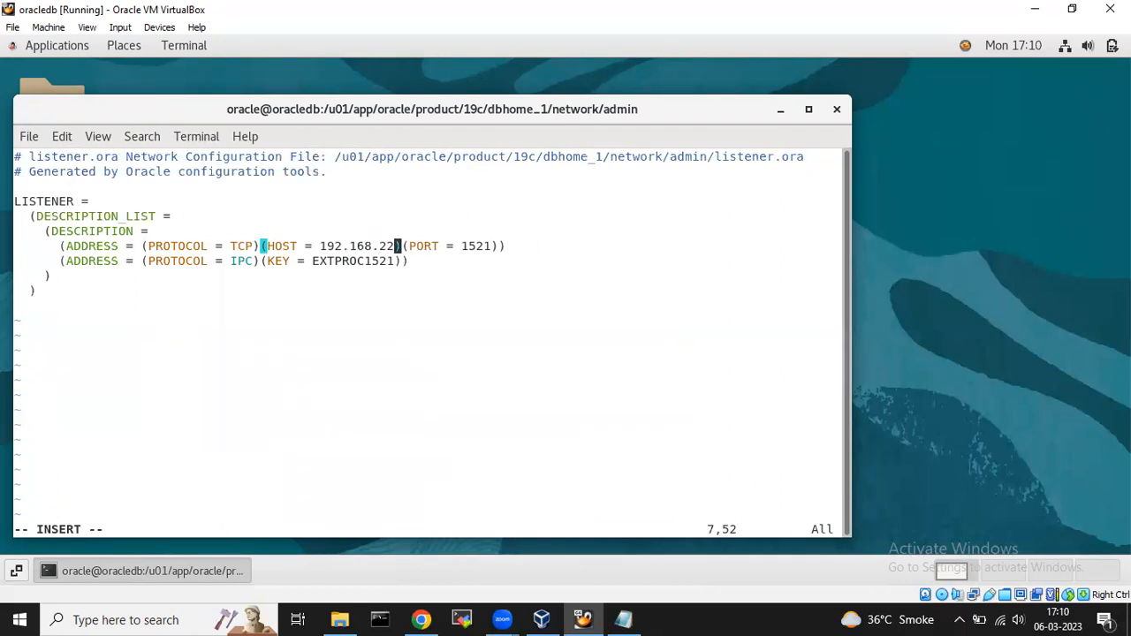
type("11")
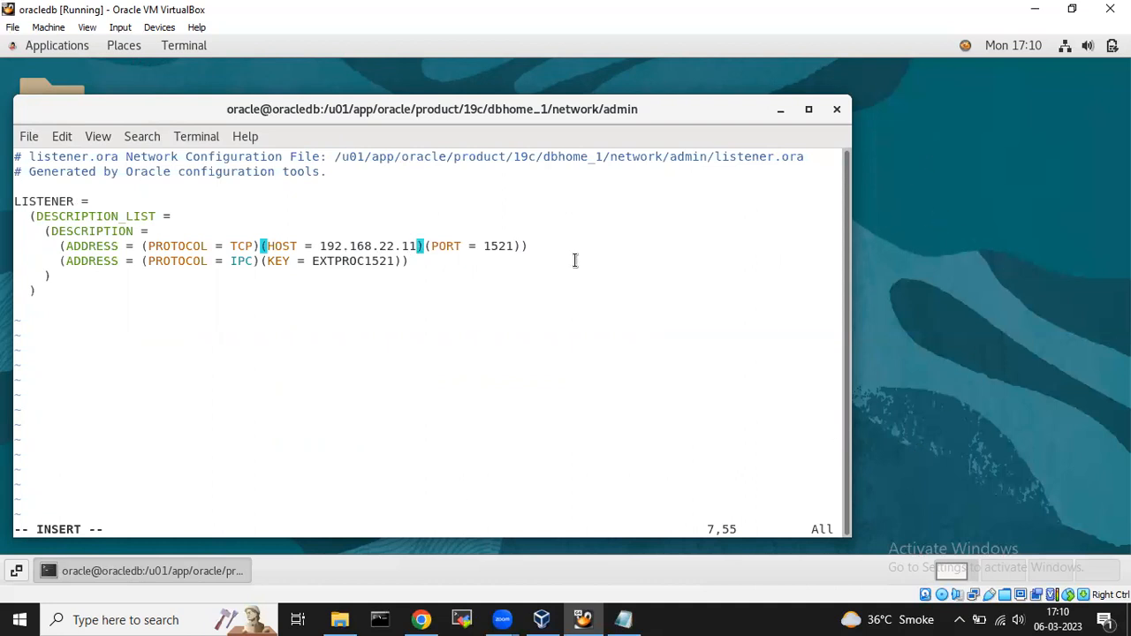
key("Escape")
type(":wq!")
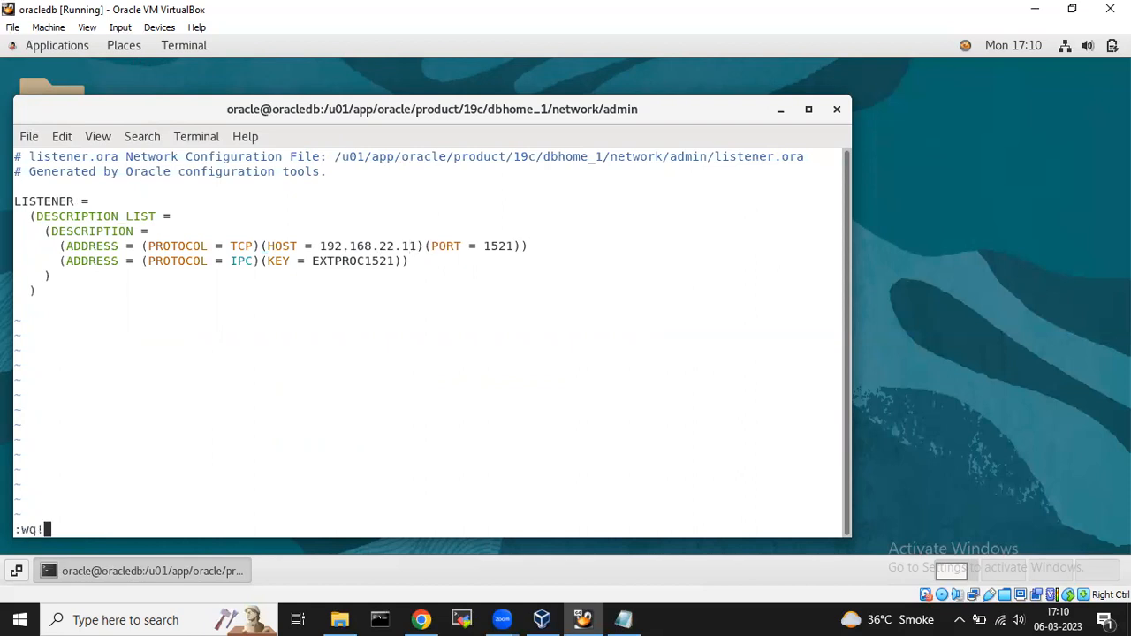
key("Return")
type("cd sam")
key("Tab")
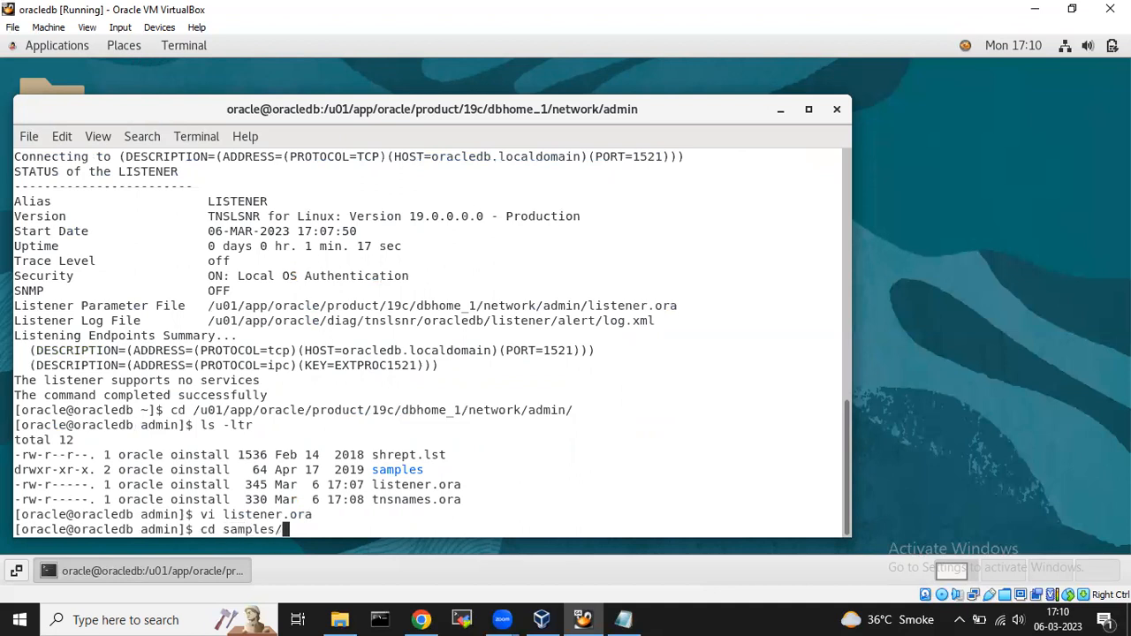
Change into the samples folder and open its sample listener.ora in vi.
key("BackSpace")
key("Return")
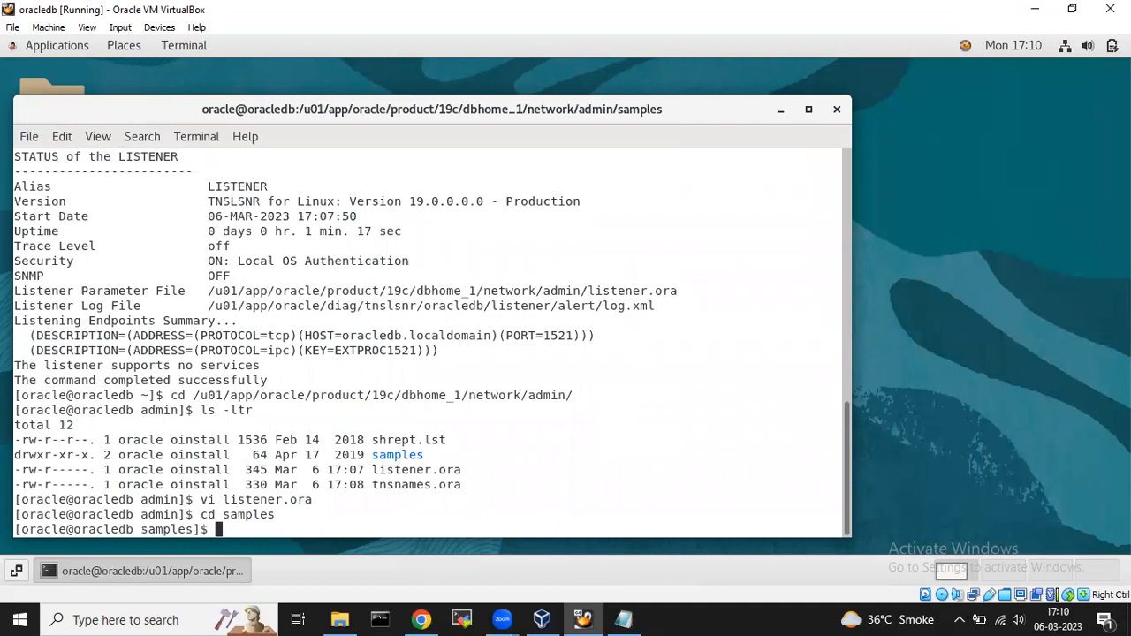
type("vi li")
key("Tab")
key("Return")
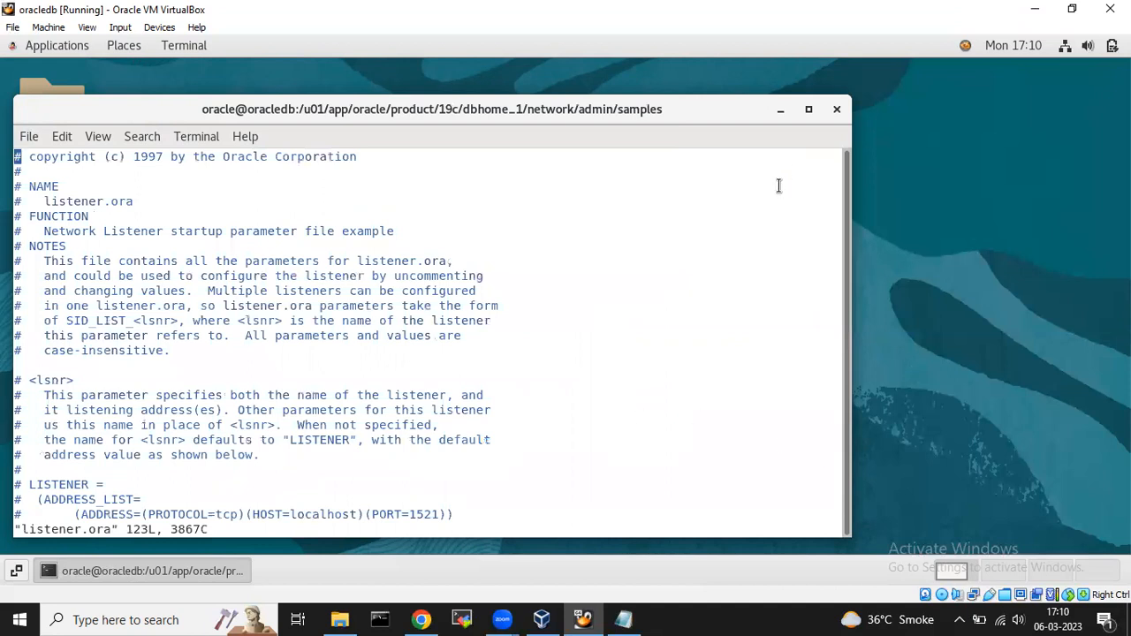
Copy the example SID_LIST_LISTENER block, then quit the sample file with :q! without saving.
key("Down")
key("Down")
key("Down")
key("Down")
key("Down")
key("Down")
key("Down")
key("Down")
key("Down")
key("Down")
key("Down")
key("Down")
key("Down")
key("Down")
key("Down")
key("Down")
key("Down")
key("Down")
key("Down")
key("Down")
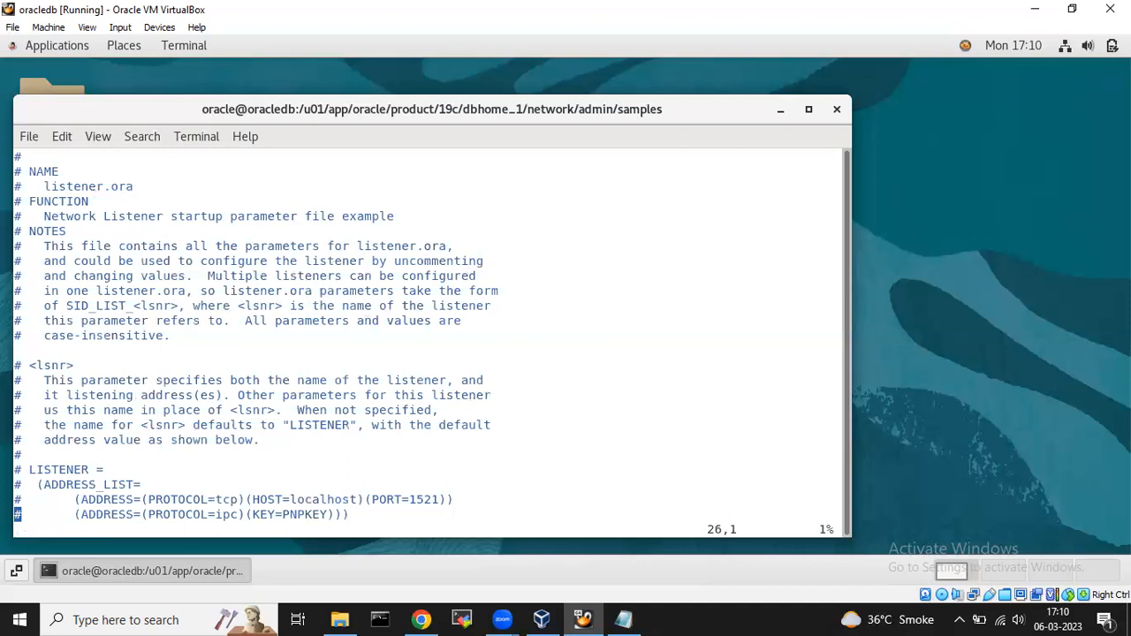
key("Down")
key("Down")
key("Down")
key("Down")
key("Down")
key("Down")
key("Down")
key("Down")
key("Down")
key("Down")
key("Down")
key("Down")
key("Down")
key("Down")
key("Down")
key("Down")
key("Down")
key("Down")
key("Down")
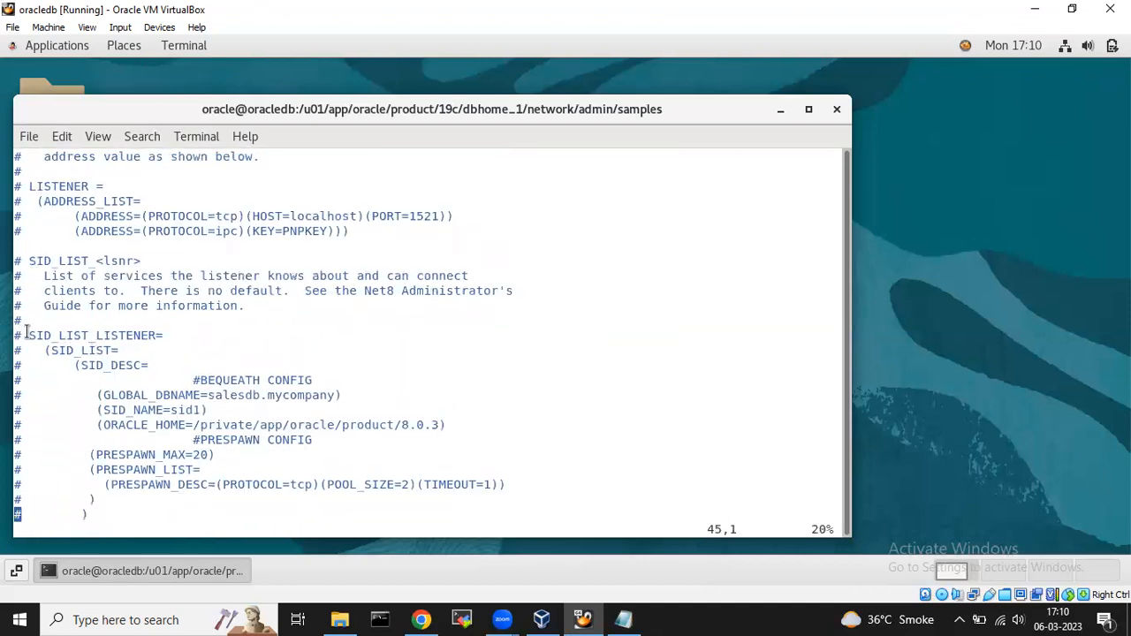
left_click_drag(18, 337, 86, 518)
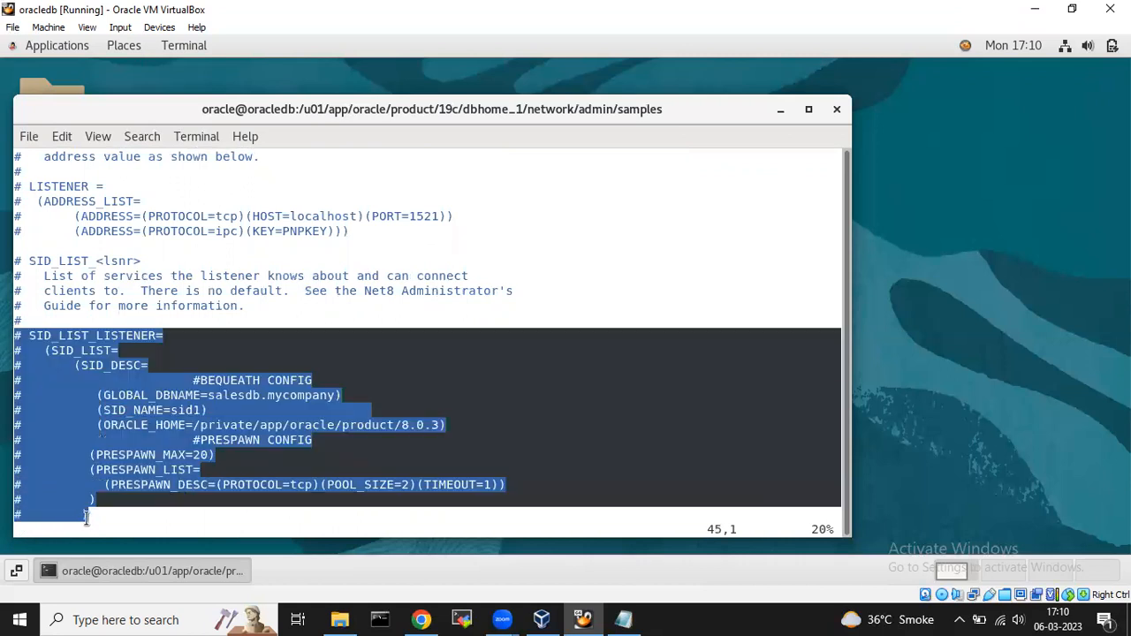
right_click(66, 439)
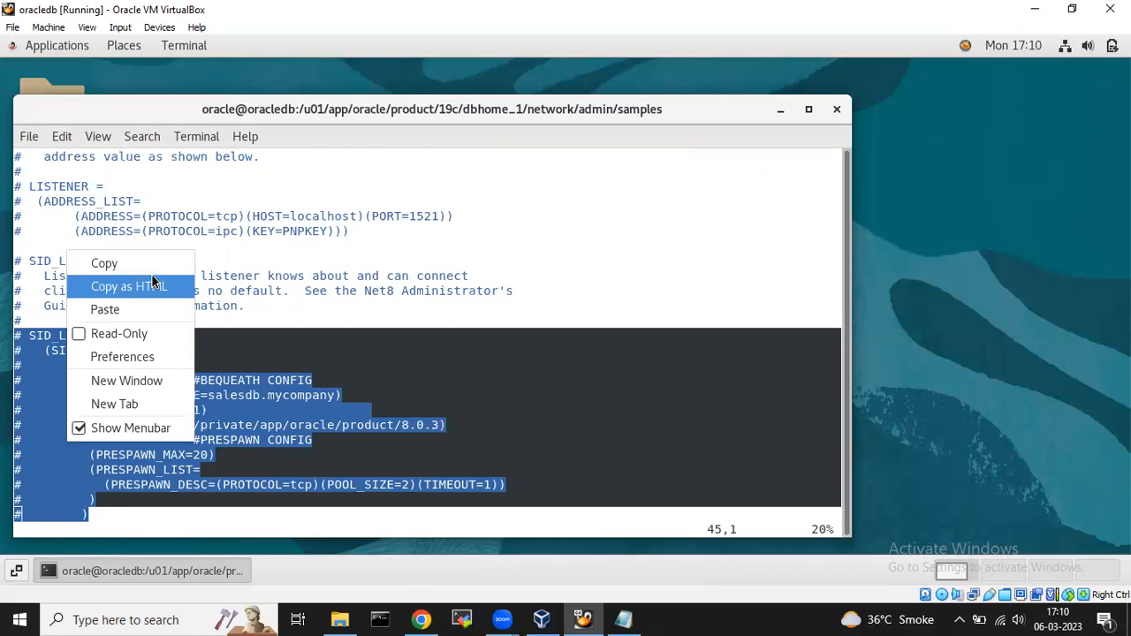
left_click(113, 265)
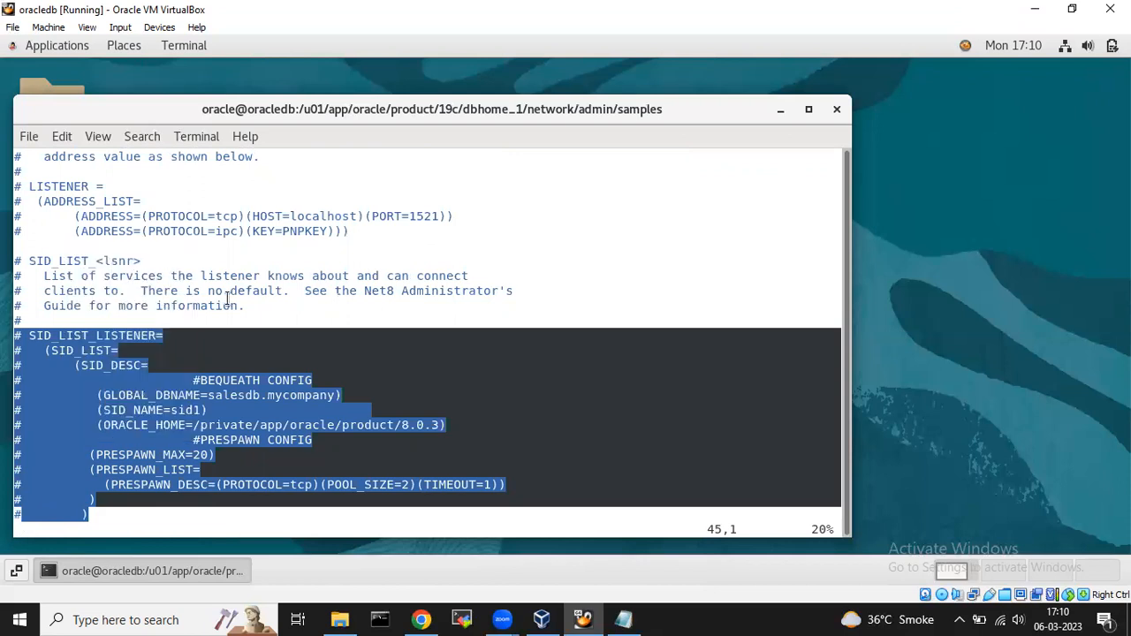
left_click(237, 300)
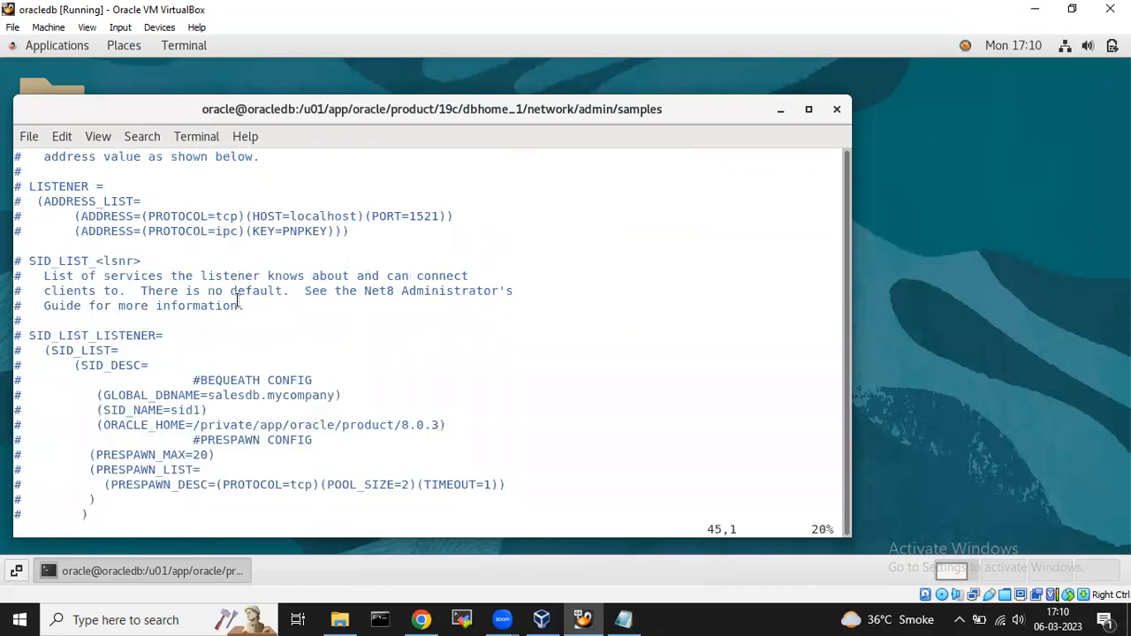
type(":q!")
key("Return")
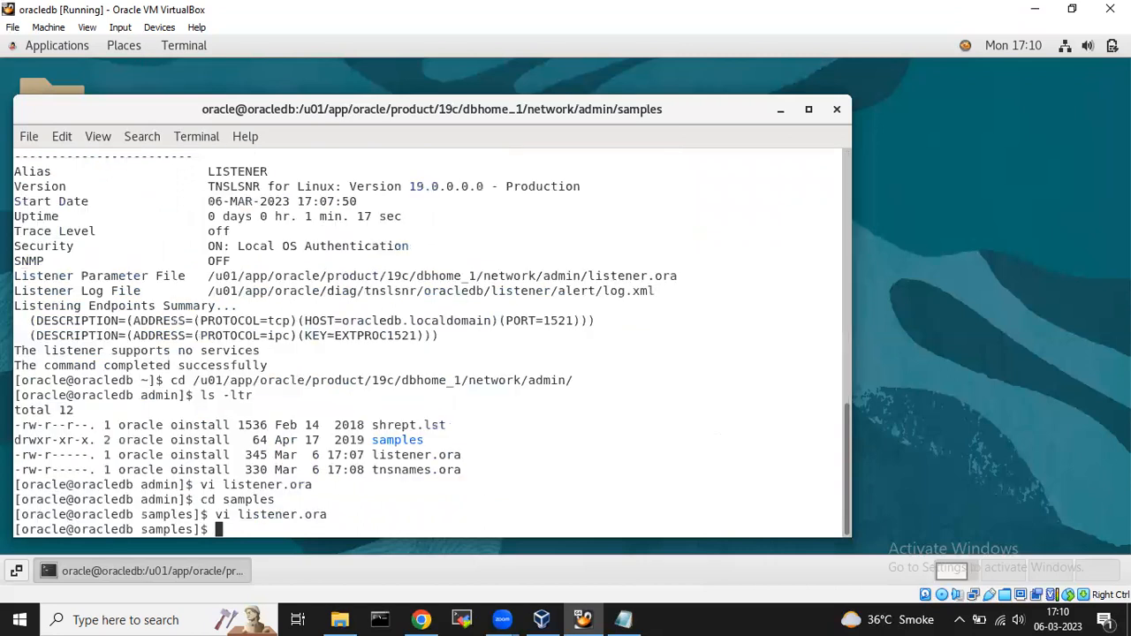
Return to the network admin folder and reopen the edited listener.ora in vi.
type("cd ..")
key("Return")
type("vi li")
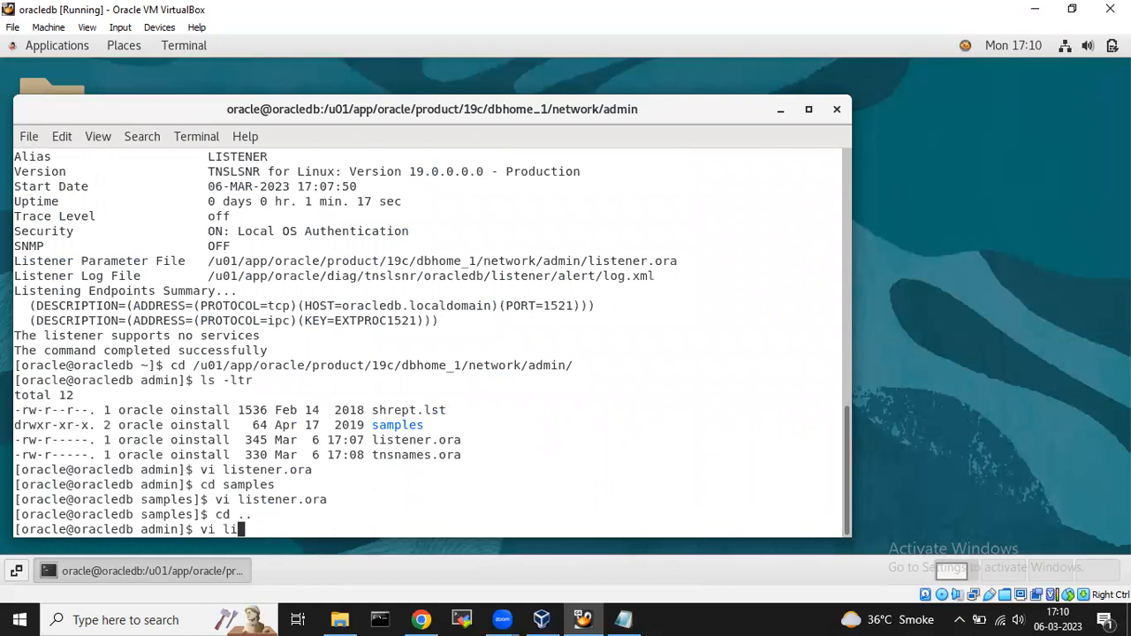
key("Tab")
key("Return")
Insert blank lines above the LISTENER = line in insert mode.
key("Down")
key("Up")
key("Up")
key("Up")
key("Up")
key("Up")
key("Down")
key("i")
key("Up")
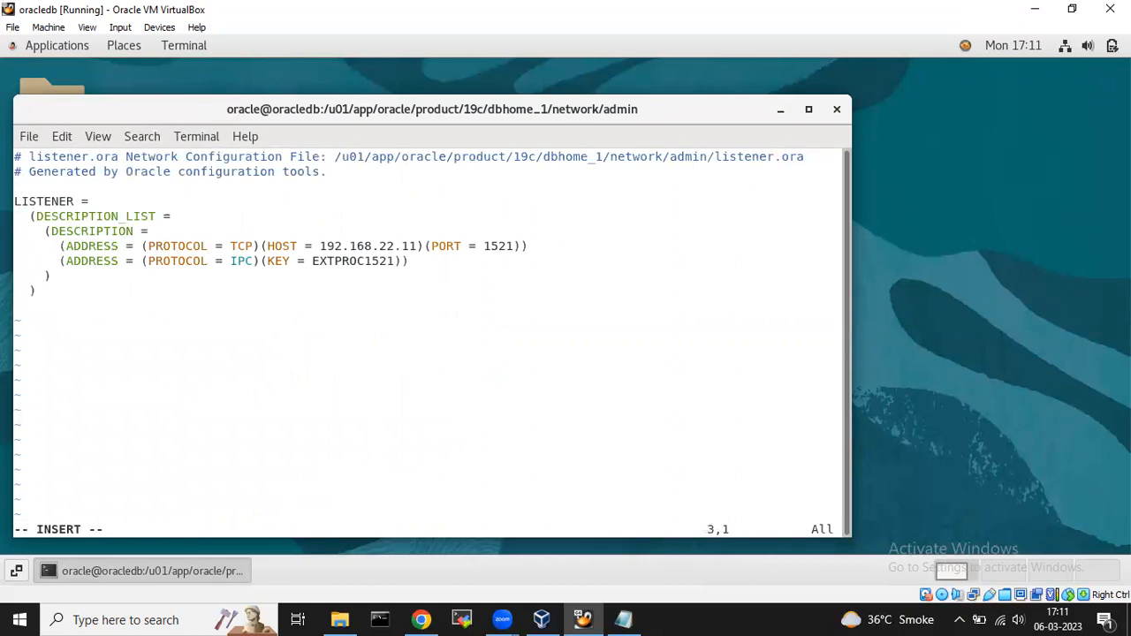
key("Return")
key("Return")
key("Return")
key("Up")
key("Up")
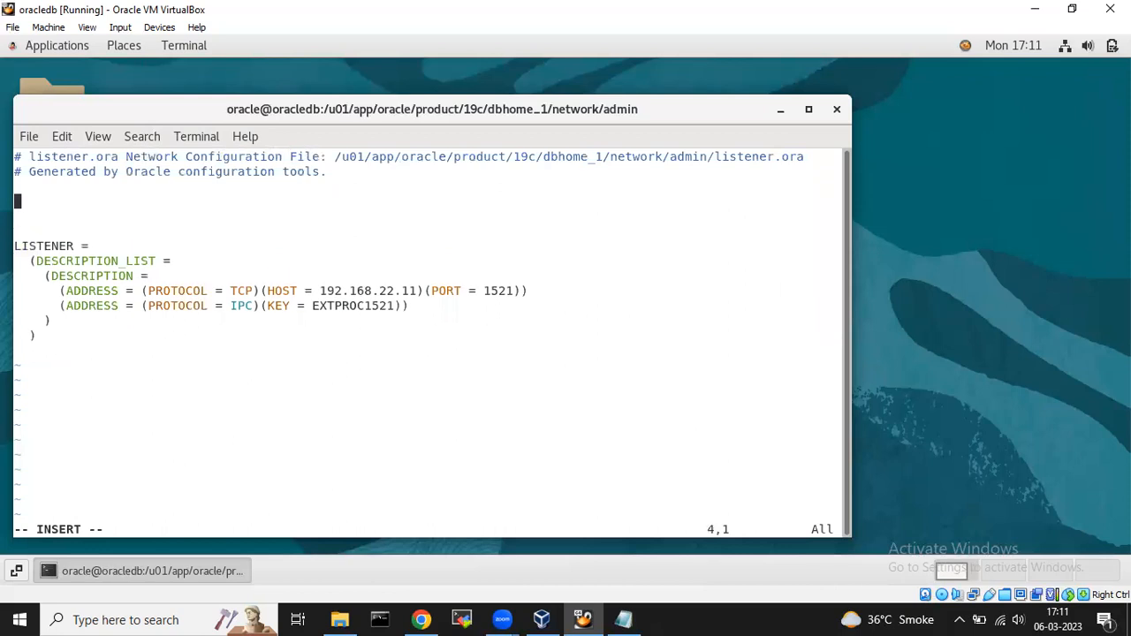
Paste the copied sample SID_LIST_LISTENER block above LISTENER.
right_click(129, 220)
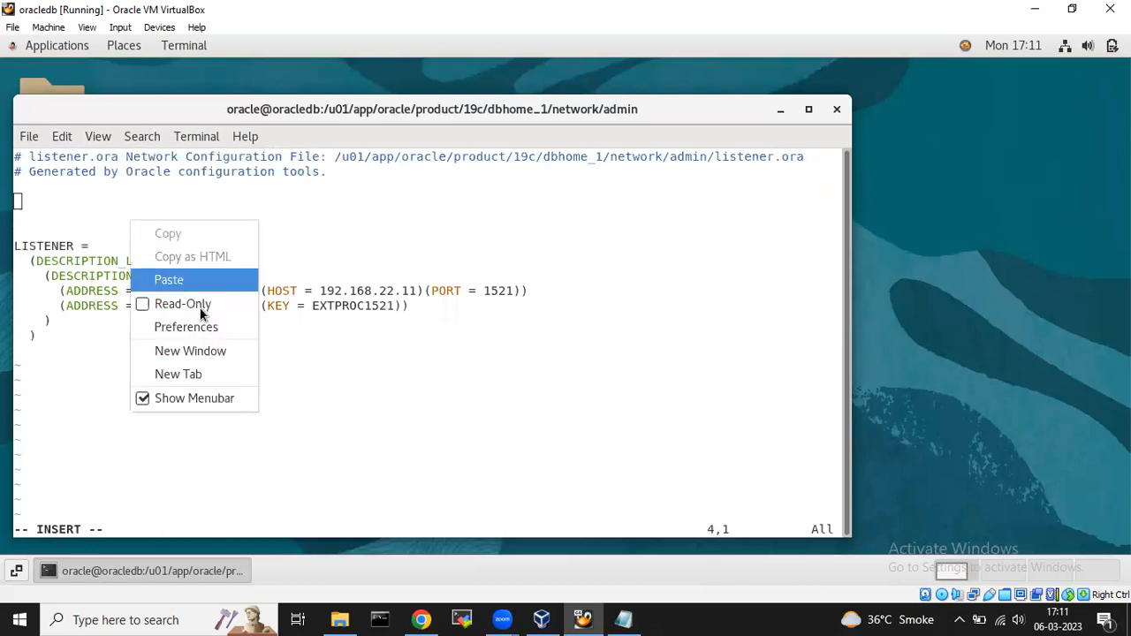
left_click(186, 279)
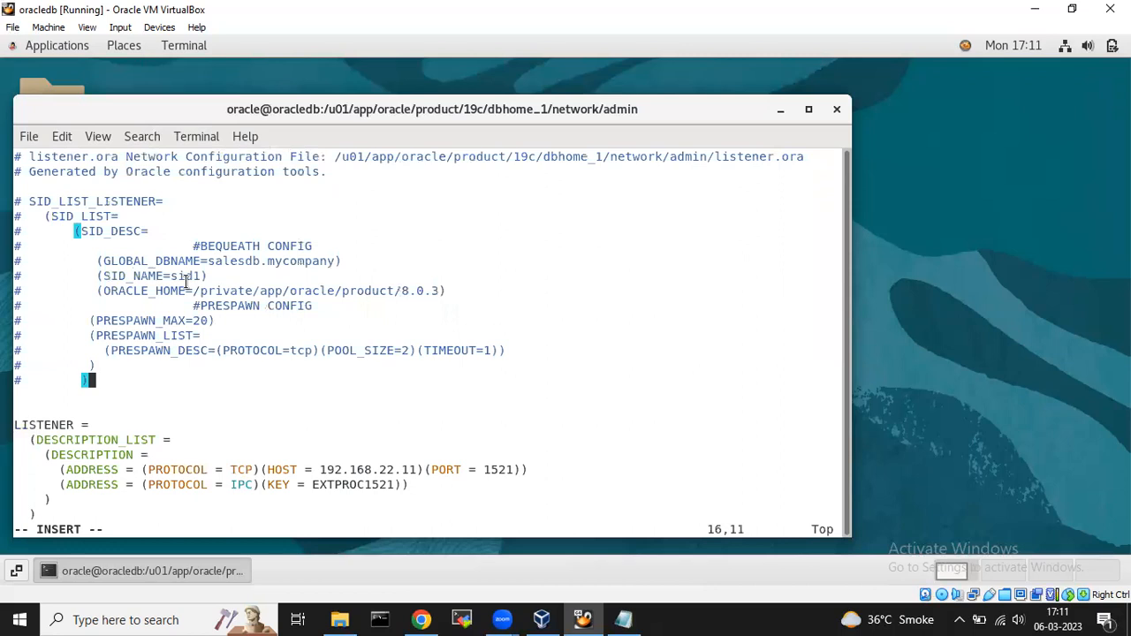
key("Up")
key("Up")
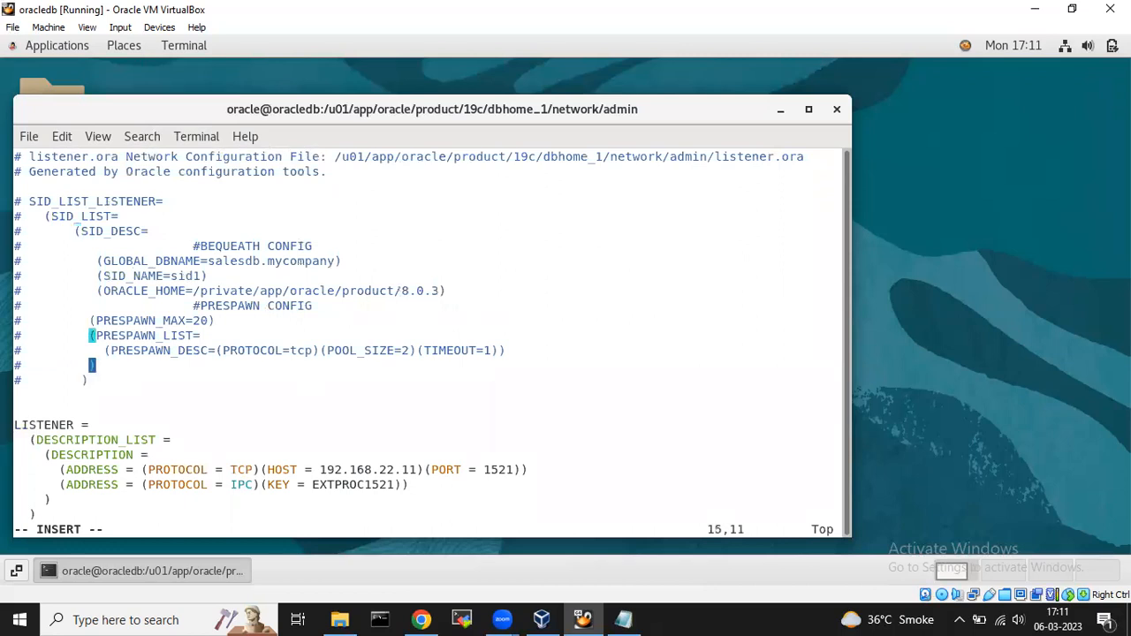
key("Left")
key("Left")
key("Left")
key("Left")
key("Left")
key("Left")
key("Left")
key("Left")
key("Left")
key("Left")
key("Up")
key("Up")
key("Up")
key("Up")
key("Up")
key("Up")
key("Up")
key("Up")
key("Up")
key("Up")
key("Up")
key("Down")
Remove the leading # from every line of the pasted block, aligning SID_LIST_LISTENER to the margin.
key("Delete")
key("Down")
key("Delete")
key("Down")
key("Delete")
key("Down")
key("Delete")
key("Down")
key("Delete")
key("Down")
key("Delete")
key("Down")
key("Delete")
key("Down")
key("Delete")
key("Down")
key("Delete")
key("Down")
key("Delete")
key("Down")
key("Delete")
key("Down")
key("Delete")
key("Down")
key("Delete")
key("Up")
key("Up")
key("Up")
key("Up")
key("Up")
key("Up")
key("Up")
key("Up")
key("Up")
key("Up")
key("Up")
key("Up")
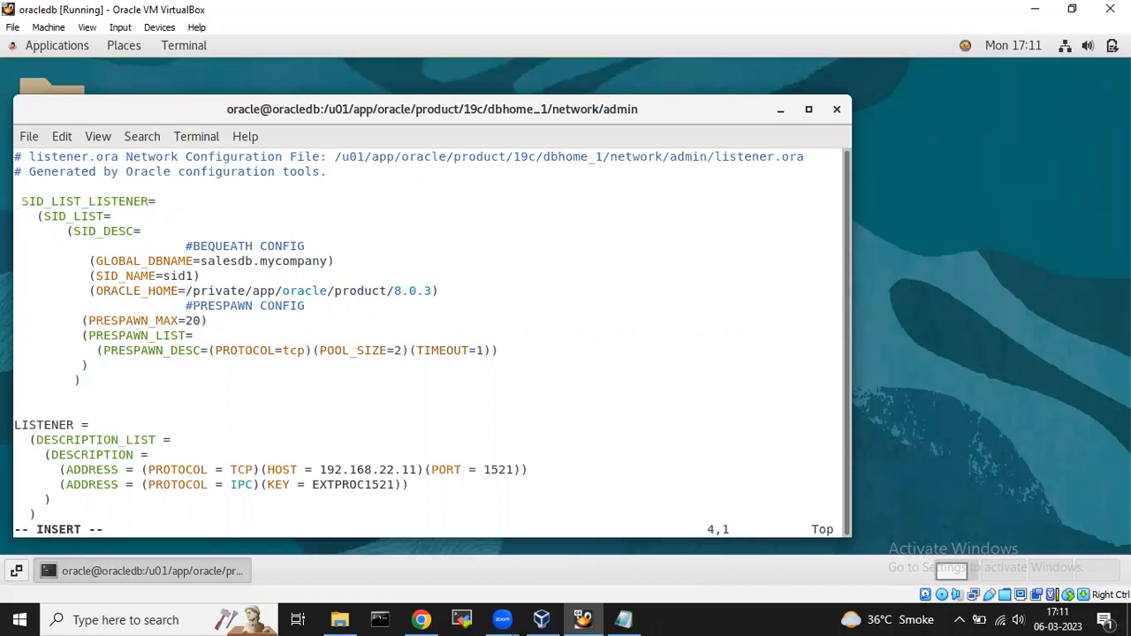
key("Delete")
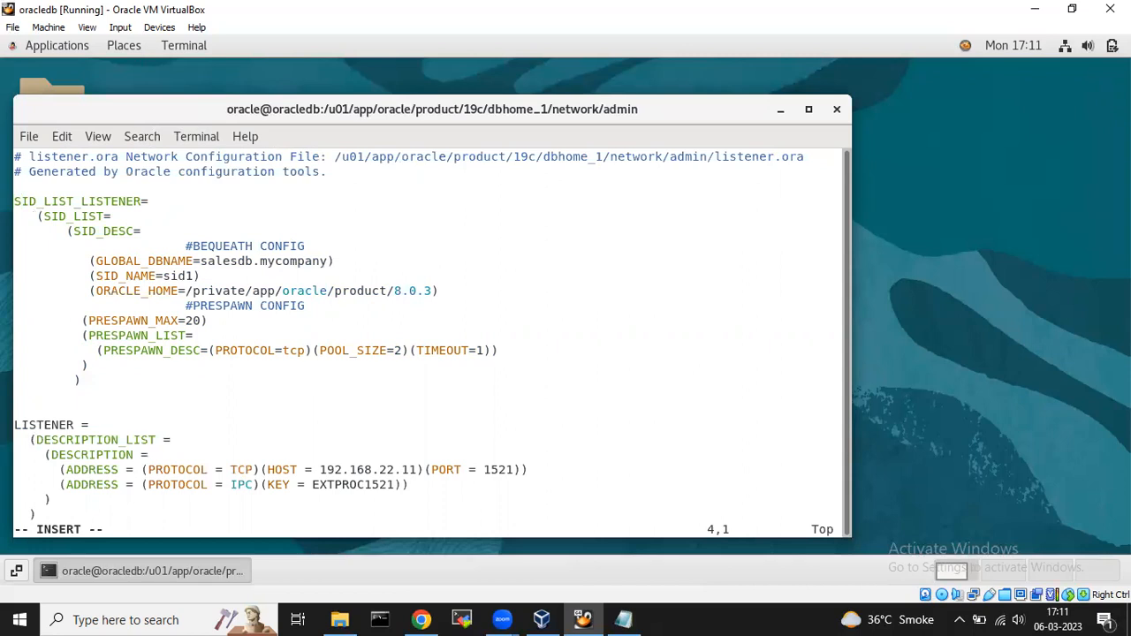
key("Down")
Delete the #BEQUEATH CONFIG comment line with dd.
key("Down")
key("Down")
key("Escape")
key("Up")
key("Up")
key("Up")
key("Down")
key("Down")
key("Down")
key("d")
key("d")
key("Left")
key("Left")
key("Left")
key("Left")
key("Left")
key("Left")
key("Left")
key("Left")
key("Left")
key("Left")
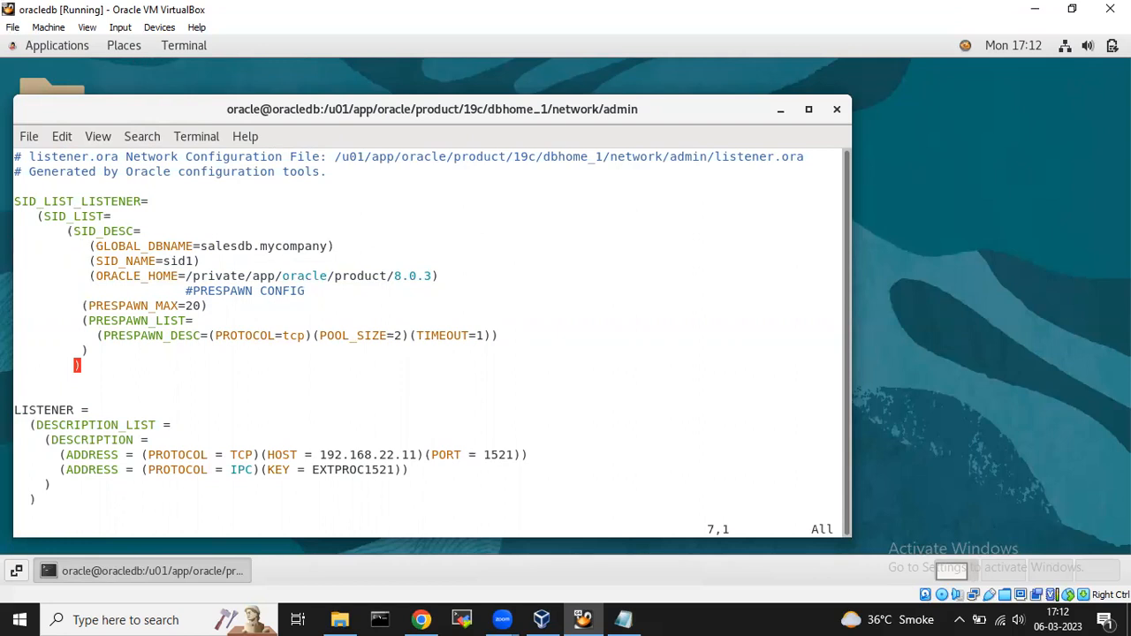
Delete the GLOBAL_DBNAME, PRESPAWN CONFIG, PRESPAWN_MAX, PRESPAWN_LIST and PRESPAWN_DESC lines from SID_LIST_LISTENER.
key("d")
key("d")
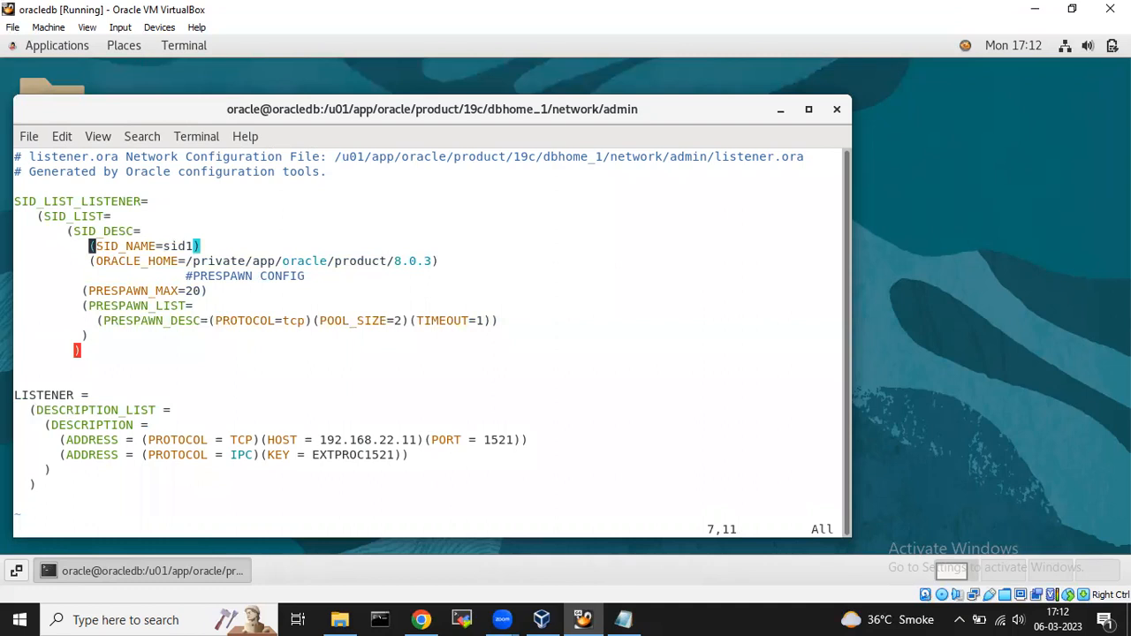
key("Down")
key("Left")
key("Left")
key("Left")
key("Left")
key("Left")
key("Left")
key("Left")
key("Left")
key("Left")
key("Left")
key("Down")
key("d")
key("d")
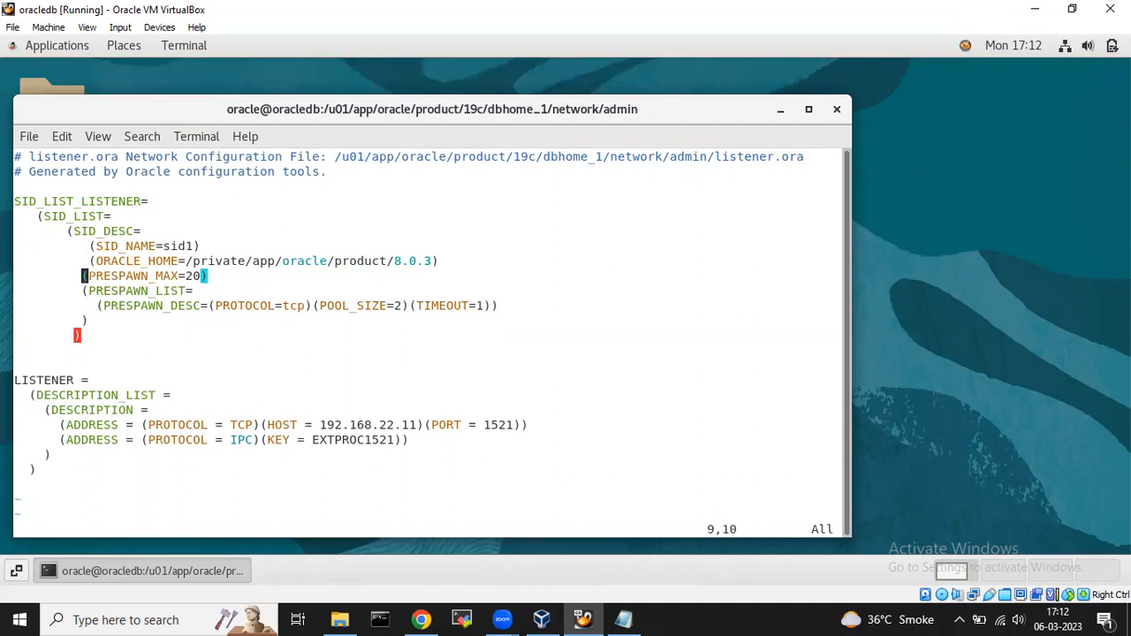
key("Left")
key("Left")
key("Left")
key("Left")
key("Left")
key("Left")
key("Left")
key("Left")
key("Left")
key("d")
key("d")
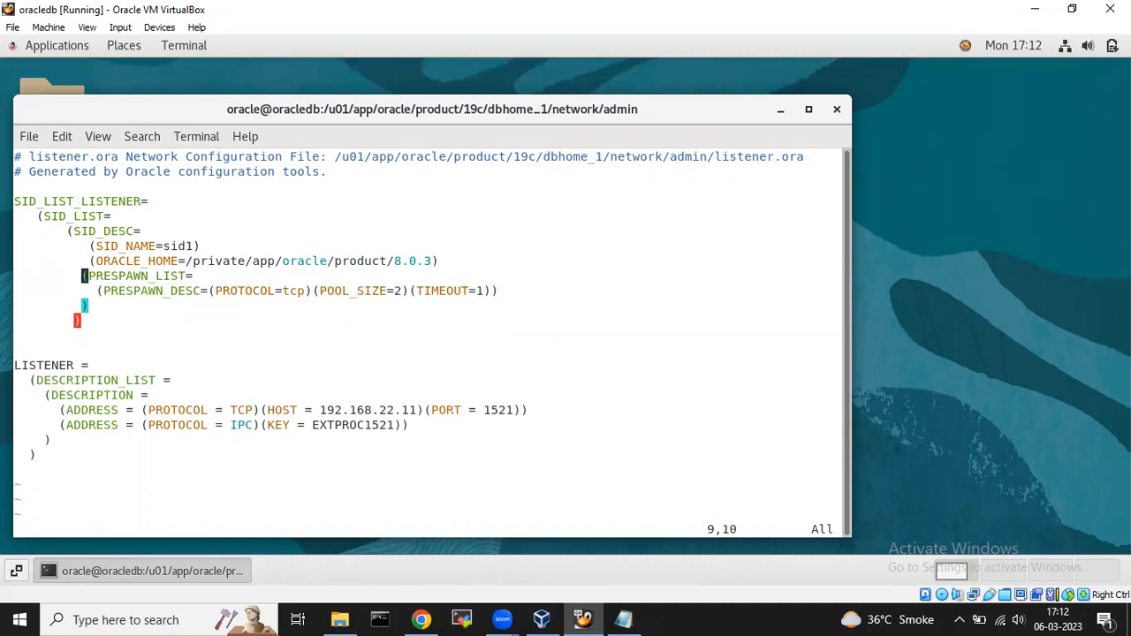
key("Down")
key("Up")
key("Left")
key("Left")
key("Left")
key("Left")
key("Left")
key("Left")
key("Left")
key("Left")
key("Left")
key("d")
key("d")
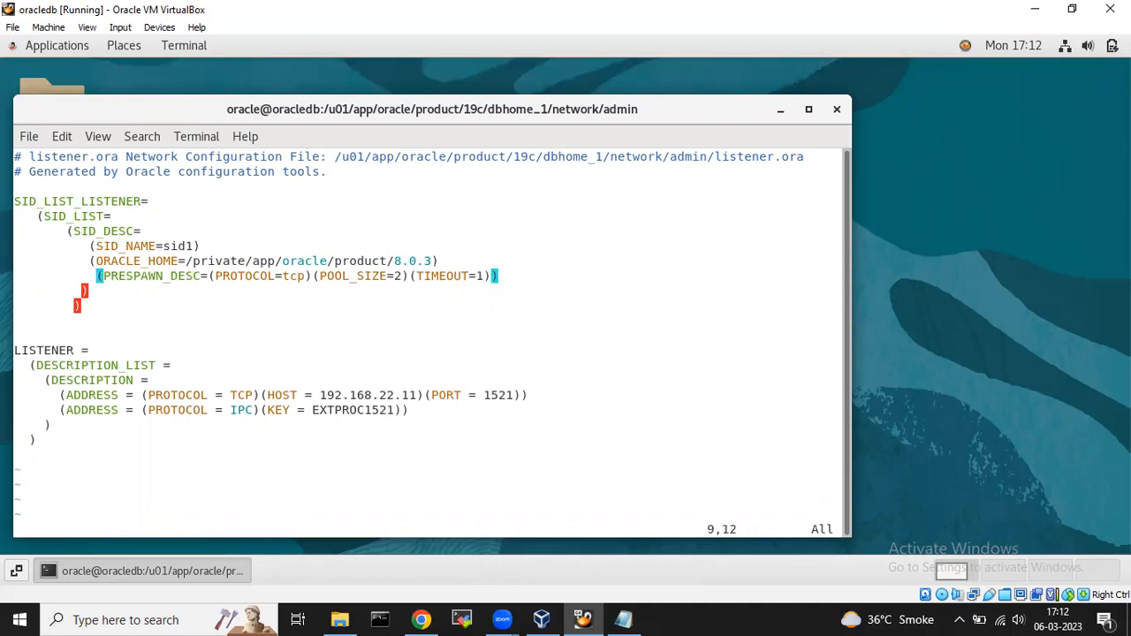
key("Left")
key("Left")
key("Left")
key("Left")
key("Left")
key("Left")
key("Left")
key("Left")
key("Left")
key("Left")
key("Left")
key("d")
key("d")
key("Down")
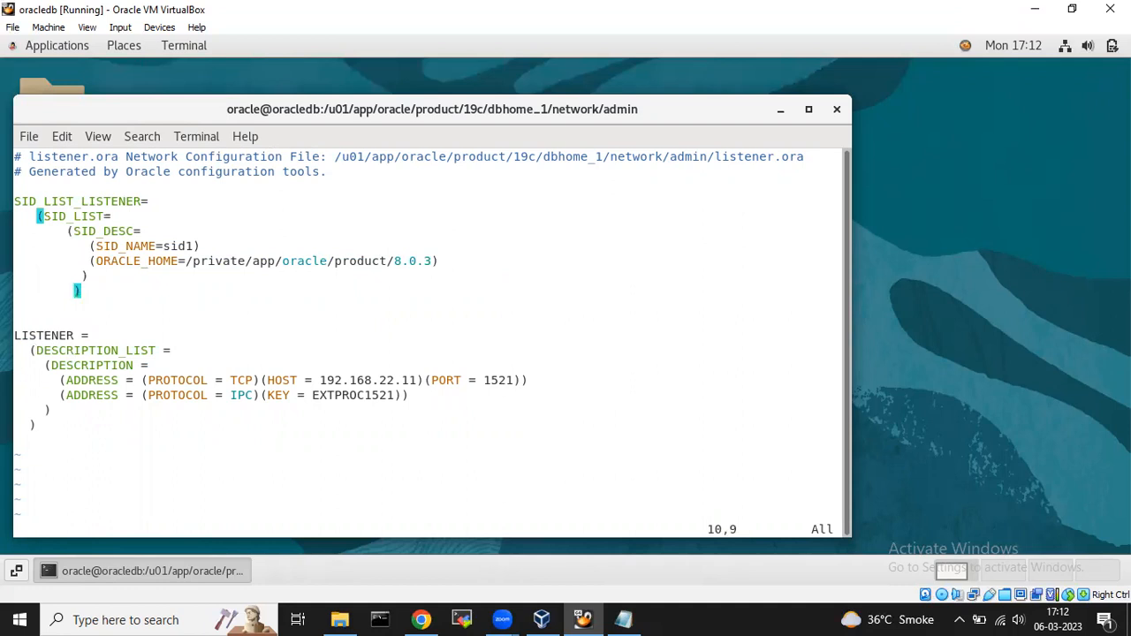
Erase the old sid1 value so SID_NAME= is left empty.
key("Down")
key("Up")
key("Up")
key("Up")
key("Up")
key("Right")
key("Right")
key("Right")
key("Right")
key("Right")
key("Right")
key("Right")
key("Right")
key("Right")
key("Right")
key("Right")
key("Right")
key("Right")
key("Right")
key("Right")
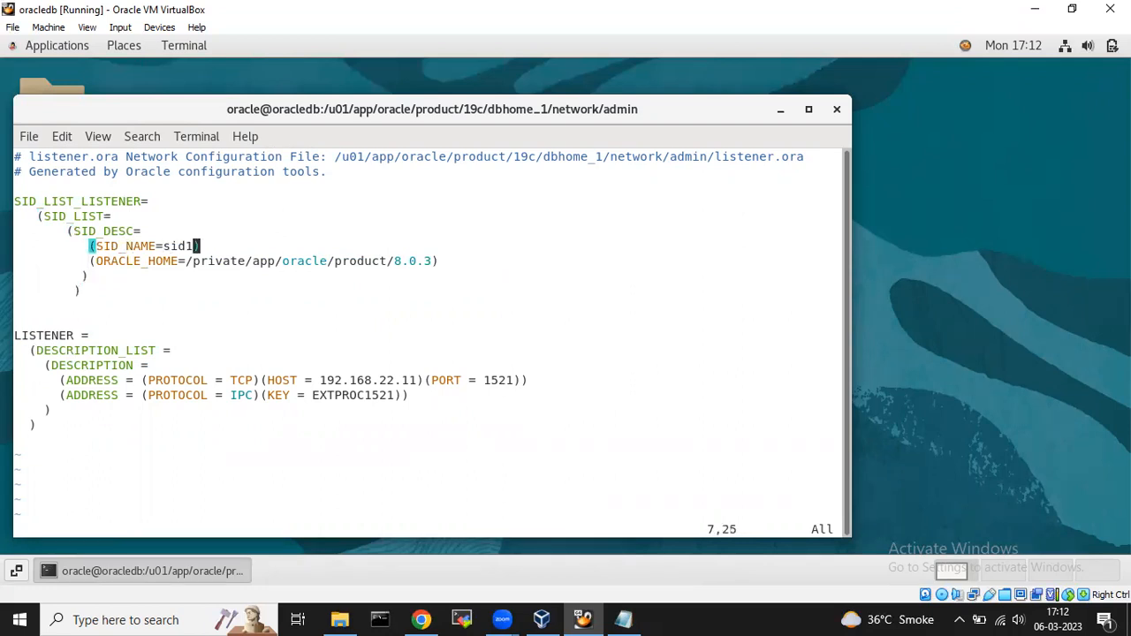
key("Left")
key("Left")
key("Left")
key("Right")
key("Right")
key("Right")
key("i")
key("BackSpace")
key("BackSpace")
key("BackSpace")
key("BackSpace")
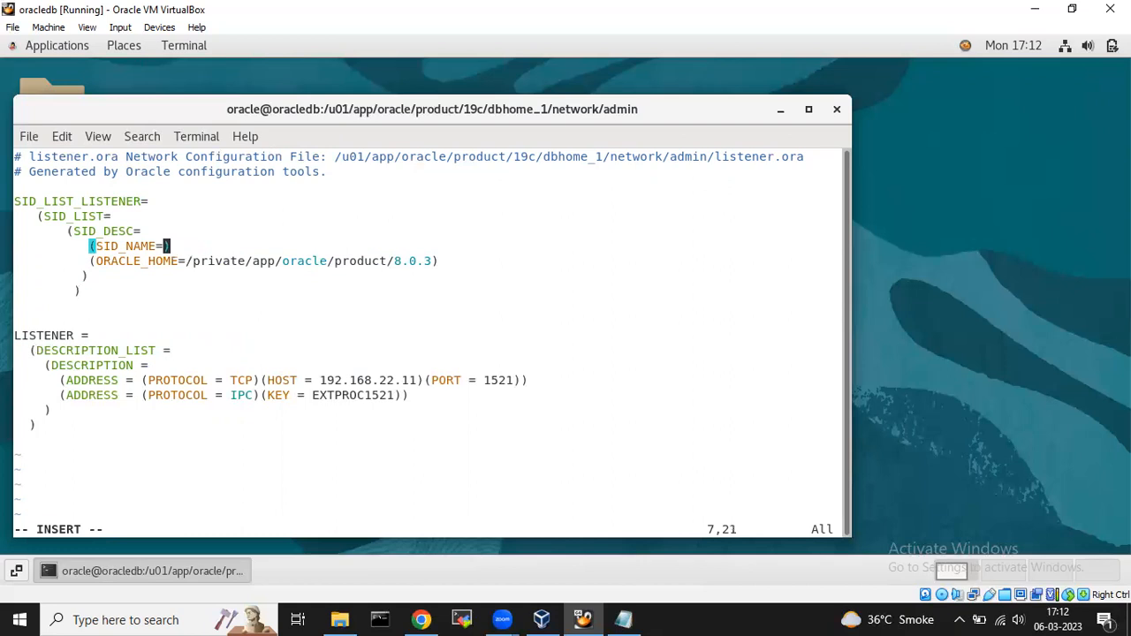
Set SID_NAME=orcl and ORACLE_HOME=/u01/app/oracle/product/19/dbhome_1, realigning the closing parenthesis one column left.
type("orcl")
key("Down")
key("Right")
key("Right")
key("Right")
key("Right")
key("Right")
key("Right")
key("Right")
key("Right")
key("Right")
key("Right")
key("Right")
key("Right")
key("Right")
key("Right")
key("Right")
key("Right")
key("Right")
key("Right")
key("Right")
key("Right")
key("Right")
key("Right")
key("Right")
key("Right")
key("Right")
key("Right")
key("Right")
key("Right")
key("Right")
key("Right")
key("Right")
key("Right")
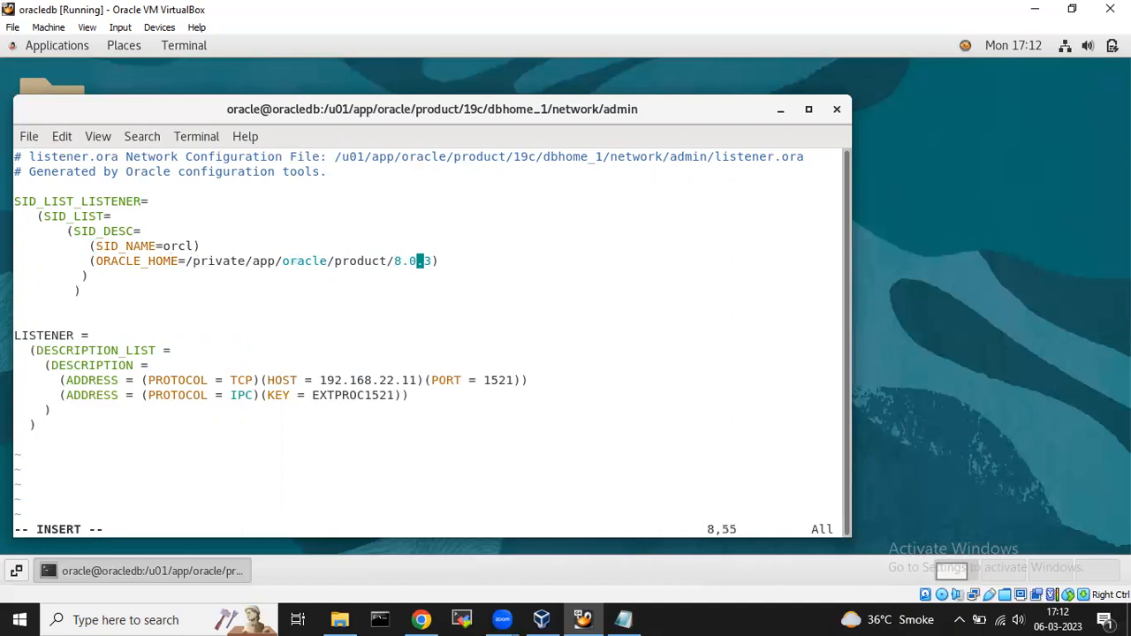
key("BackSpace")
key("BackSpace")
key("BackSpace")
key("BackSpace")
key("BackSpace")
key("BackSpace")
key("BackSpace")
key("BackSpace")
key("BackSpace")
key("BackSpace")
key("BackSpace")
key("BackSpace")
key("BackSpace")
key("BackSpace")
key("BackSpace")
key("BackSpace")
key("BackSpace")
key("BackSpace")
key("BackSpace")
key("BackSpace")
key("BackSpace")
key("BackSpace")
key("BackSpace")
key("BackSpace")
key("BackSpace")
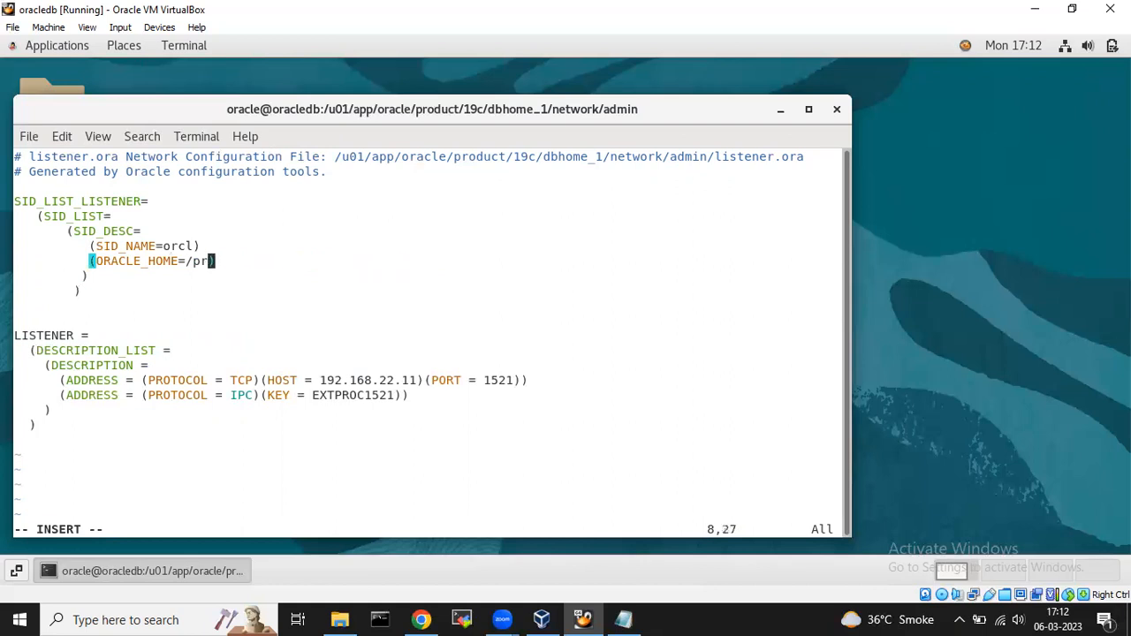
type("u01")
type("/app/")
type("oracle/")
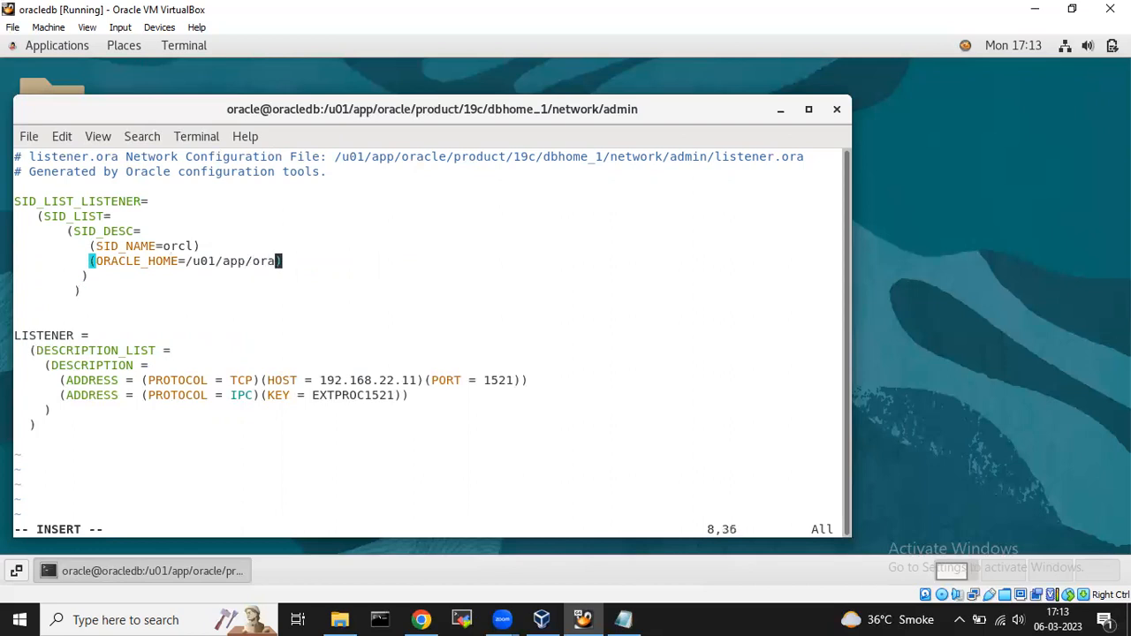
type("product")
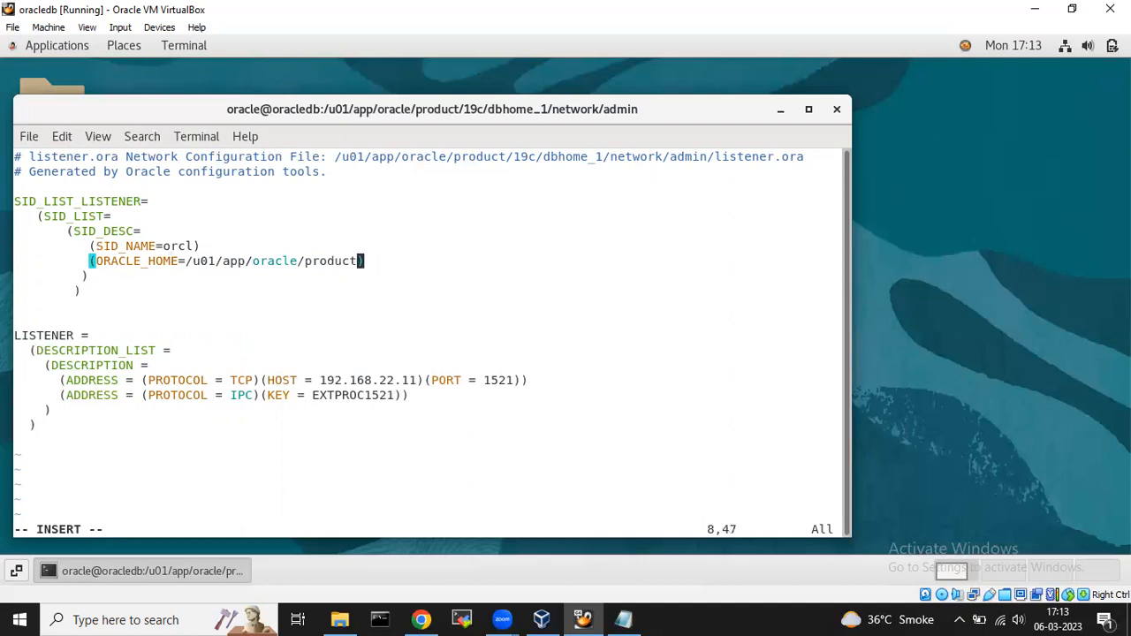
type("/19/")
type("dbhome")
type("_1")
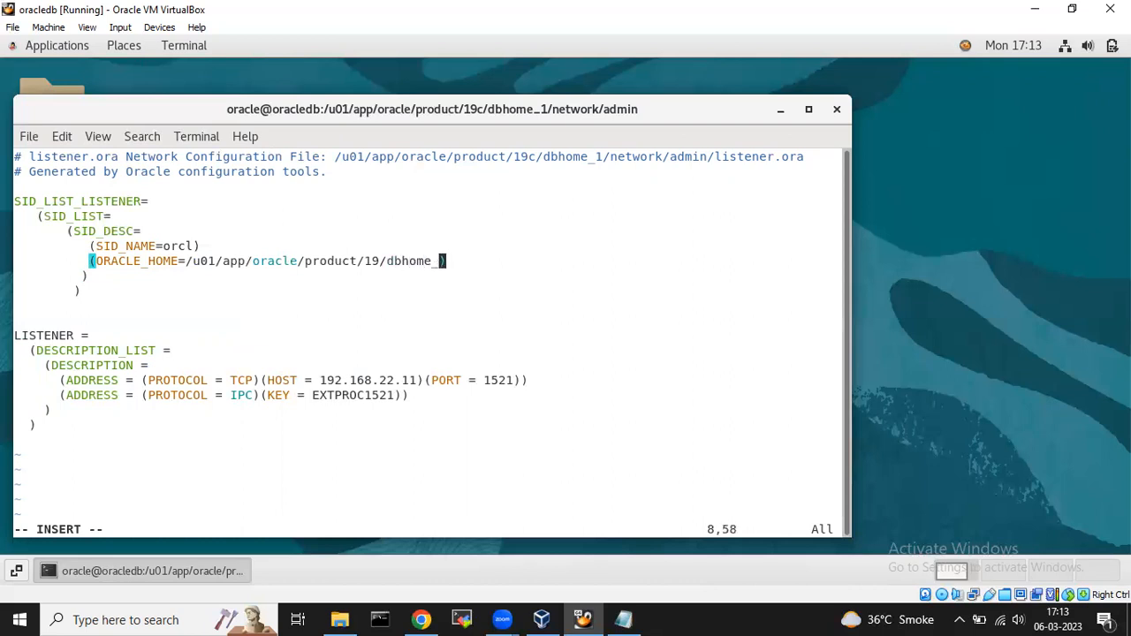
key("Down")
key("Left")
key("Left")
key("Left")
key("Left")
key("Left")
key("Left")
key("Left")
key("Left")
key("Left")
key("Left")
key("Delete")
Compare the LISTENER name in SID_LIST_LISTENER against the lower LISTENER block.
key("Down")
key("Down")
key("Down")
key("Down")
key("Down")
key("Down")
key("Down")
key("Down")
key("Down")
key("Down")
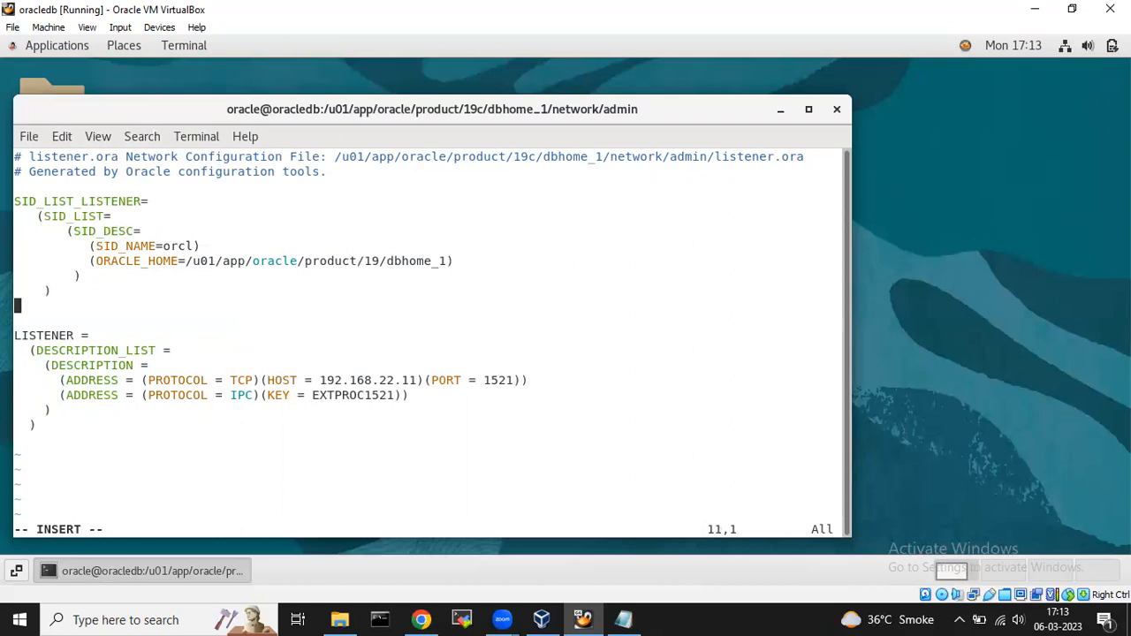
key("Up")
key("Up")
key("Up")
key("Up")
key("Up")
key("Up")
key("Up")
key("Down")
key("Right")
key("Right")
key("Right")
key("Right")
key("Right")
key("Right")
key("Right")
key("Right")
key("Up")
key("Up")
key("Up")
key("Up")
key("Up")
key("Up")
key("Up")
key("Up")
key("Up")
key("Right")
key("Right")
key("Right")
key("Right")
key("Right")
key("Right")
key("Right")
key("Right")
key("Right")
key("Right")
key("Right")
key("Right")
left_click_drag(82, 201, 137, 200)
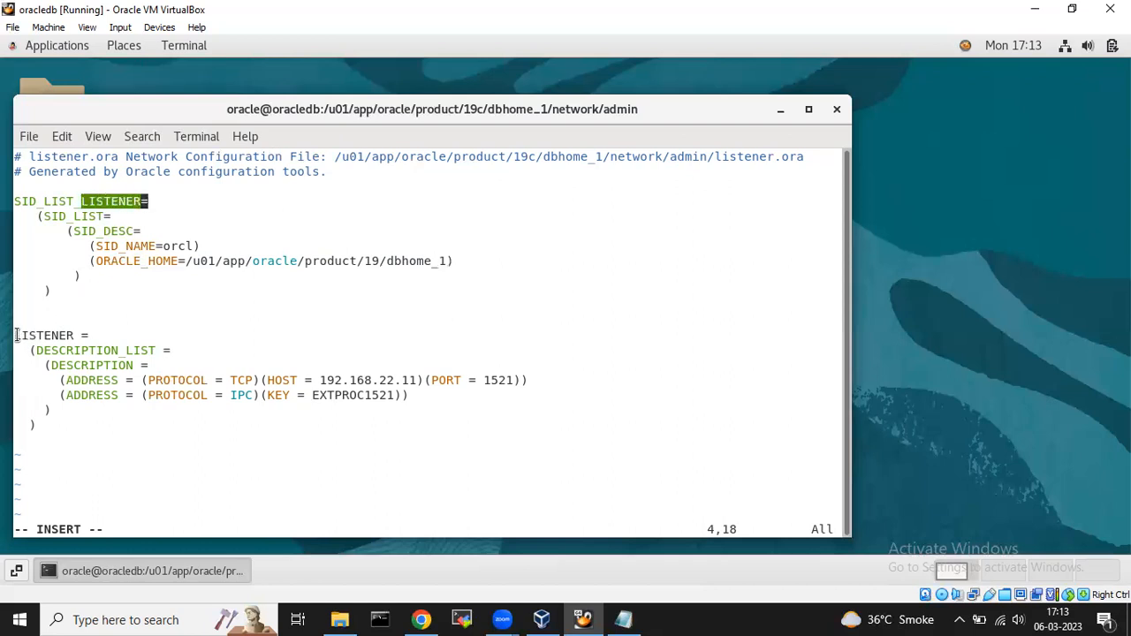
left_click_drag(16, 335, 74, 336)
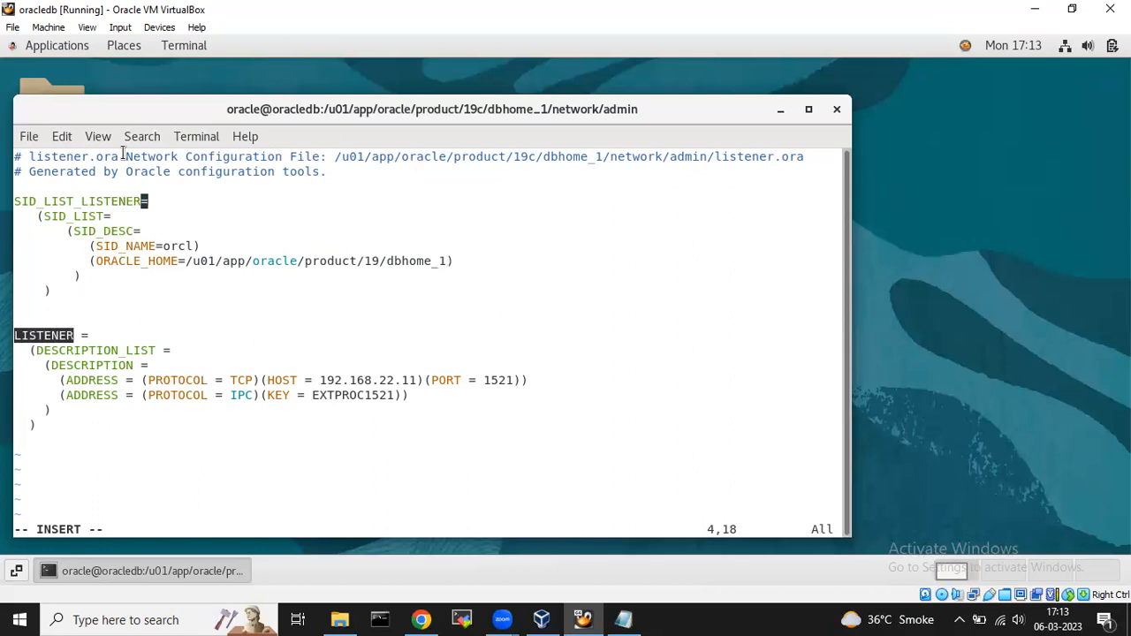
left_click(134, 198)
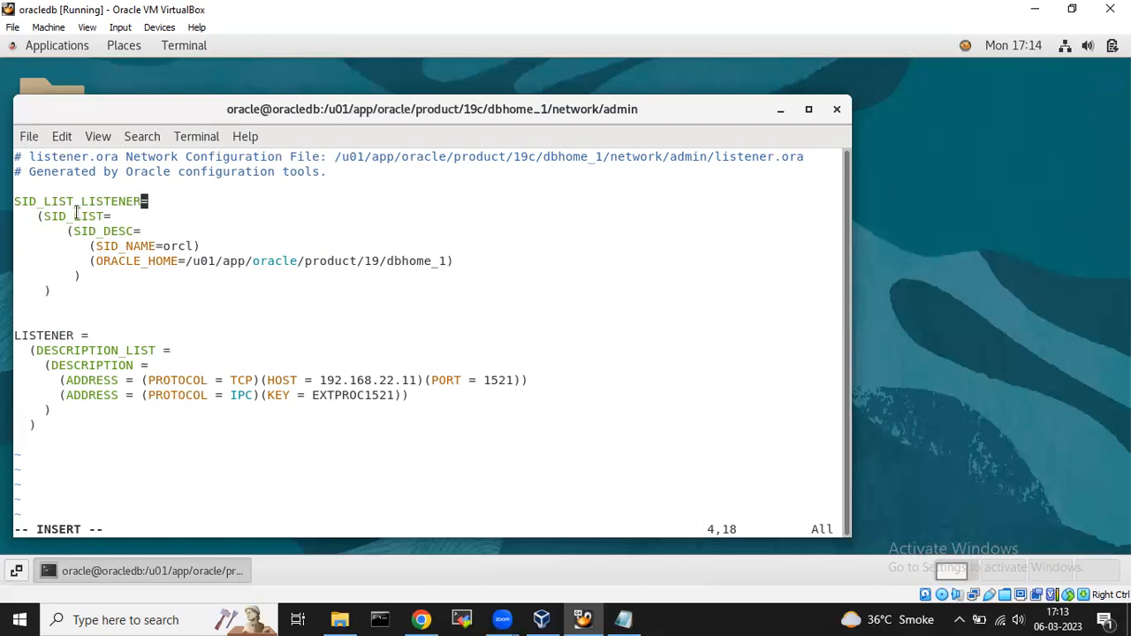
Save listener.ora and quit vi with :wq.
key("Escape")
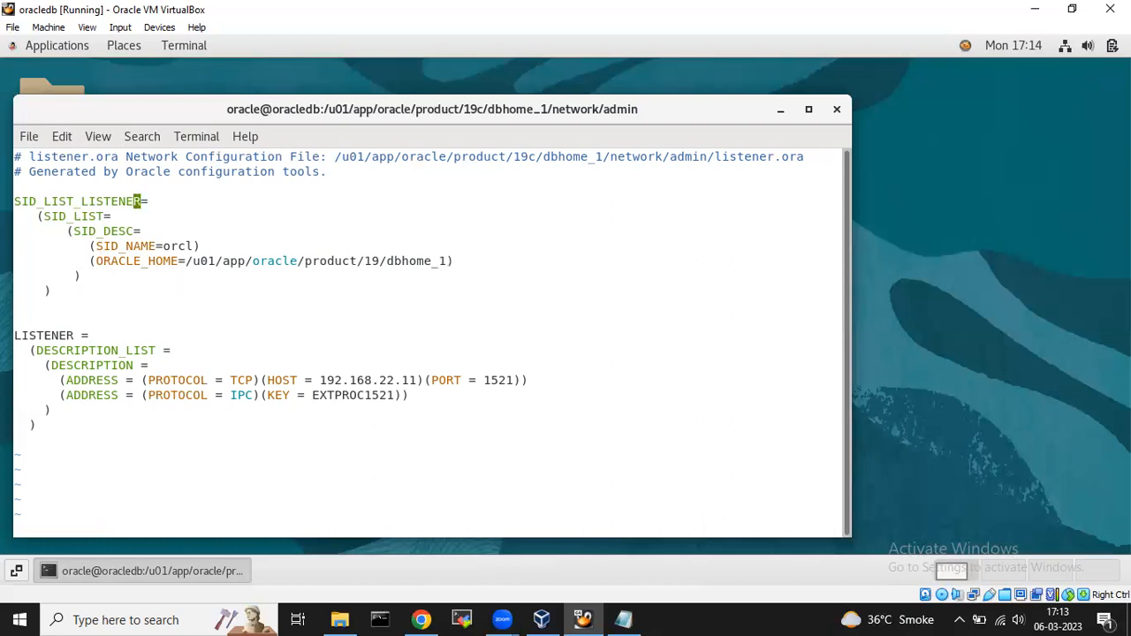
type(":wq!")
key("Return")
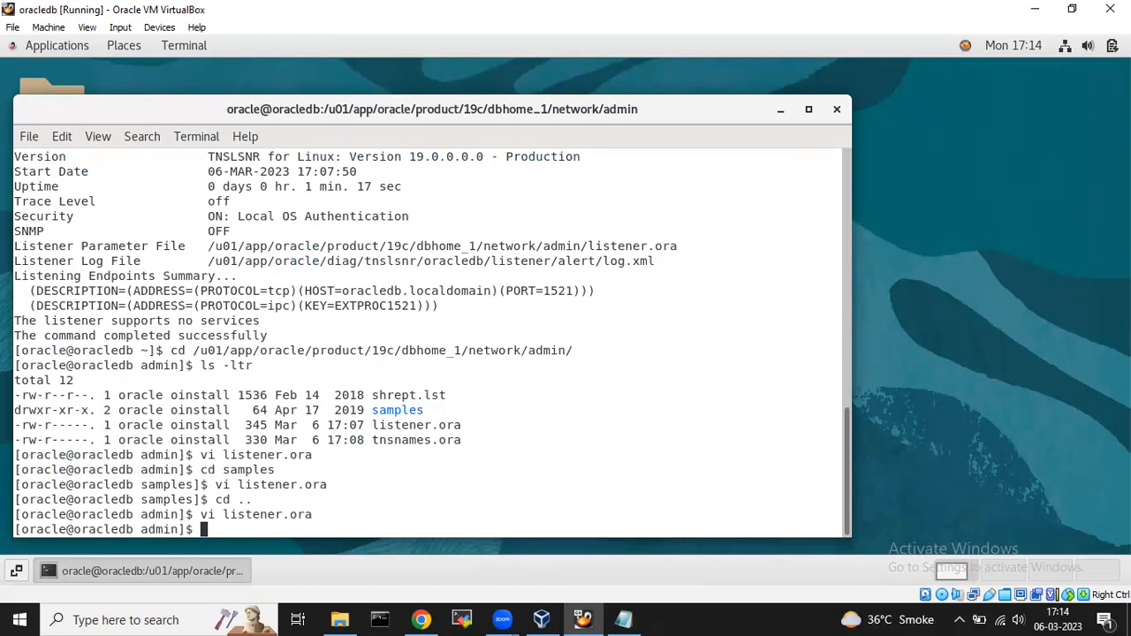
Return to the home directory with cd and check the listener.ora path in the output.
type("cd")
key("Return")
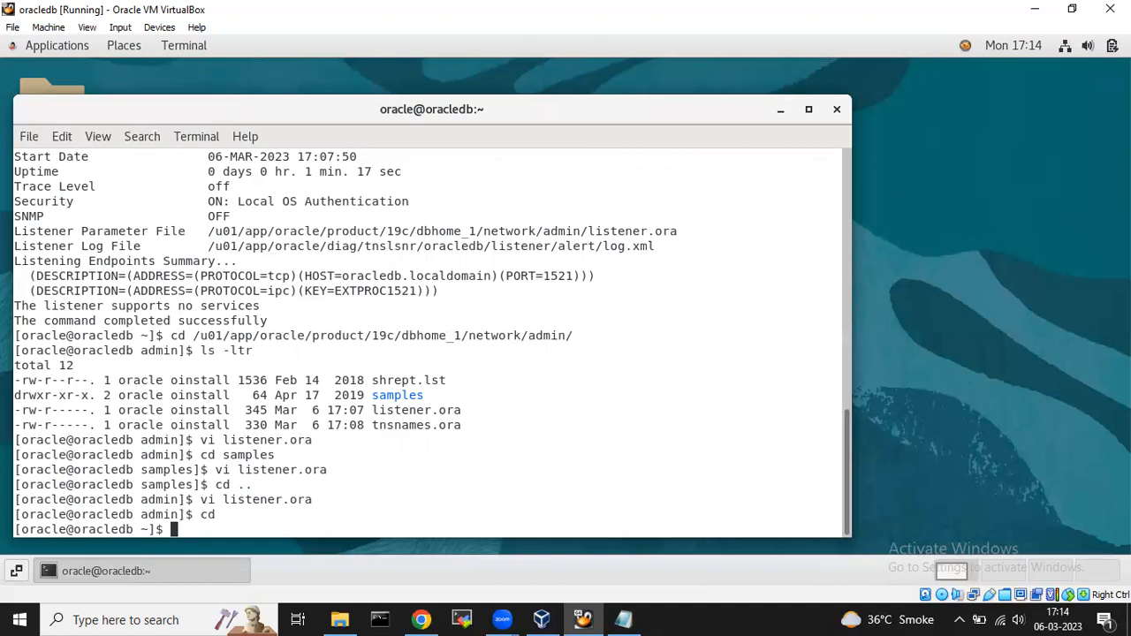
left_click_drag(438, 231, 535, 227)
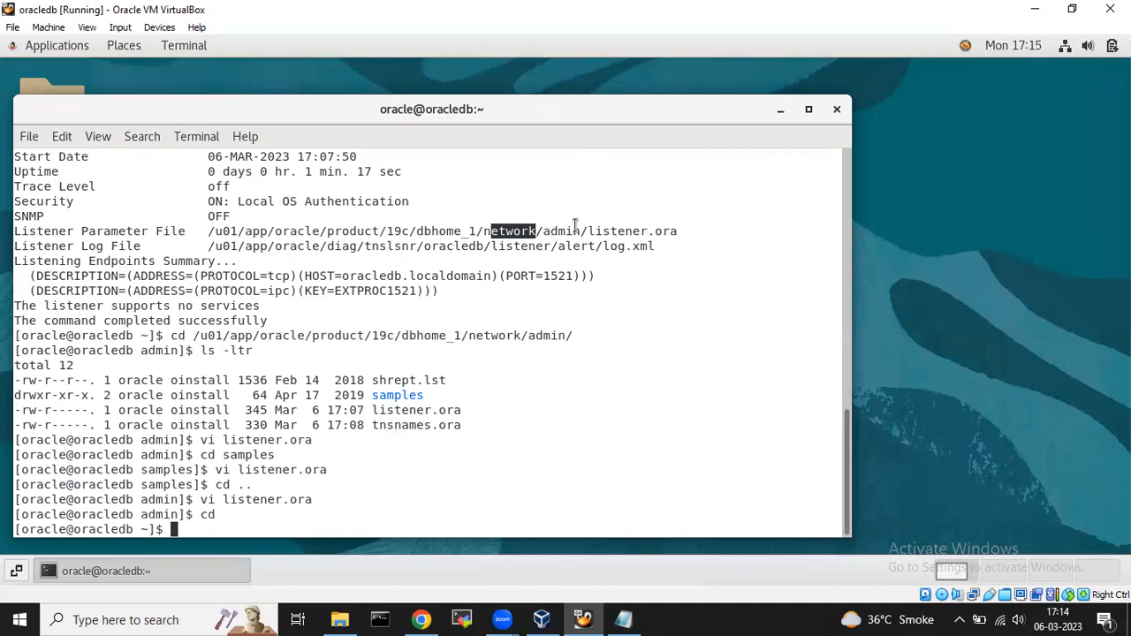
left_click(292, 529)
Clear the screen, then run lsnrctl status and lsnrctl reload.
type("clear")
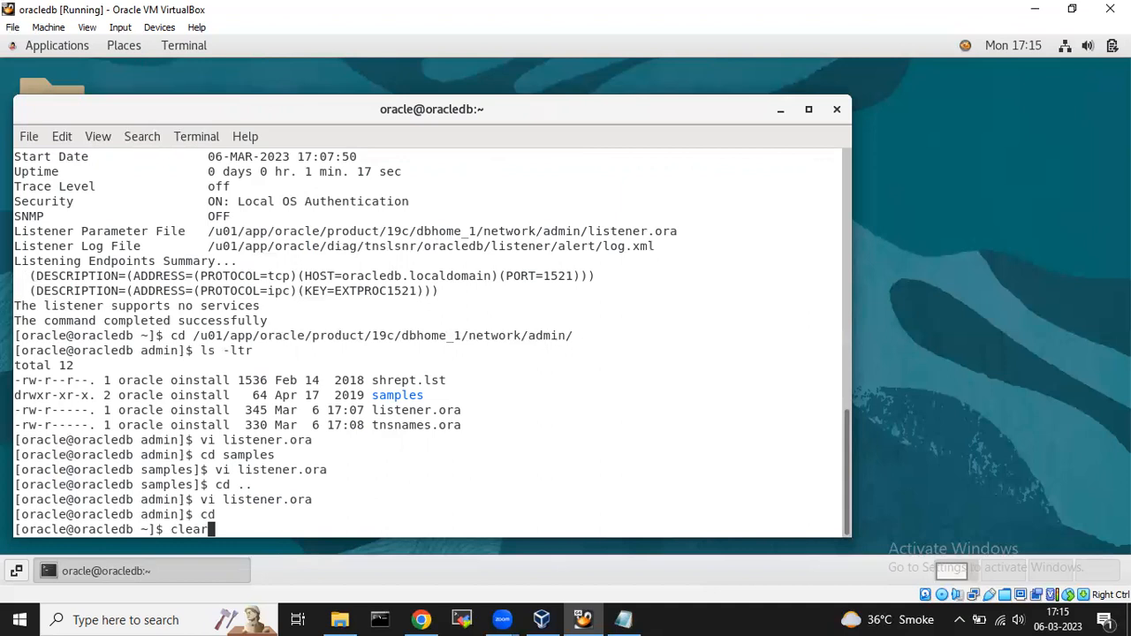
key("Return")
type("lsnrct")
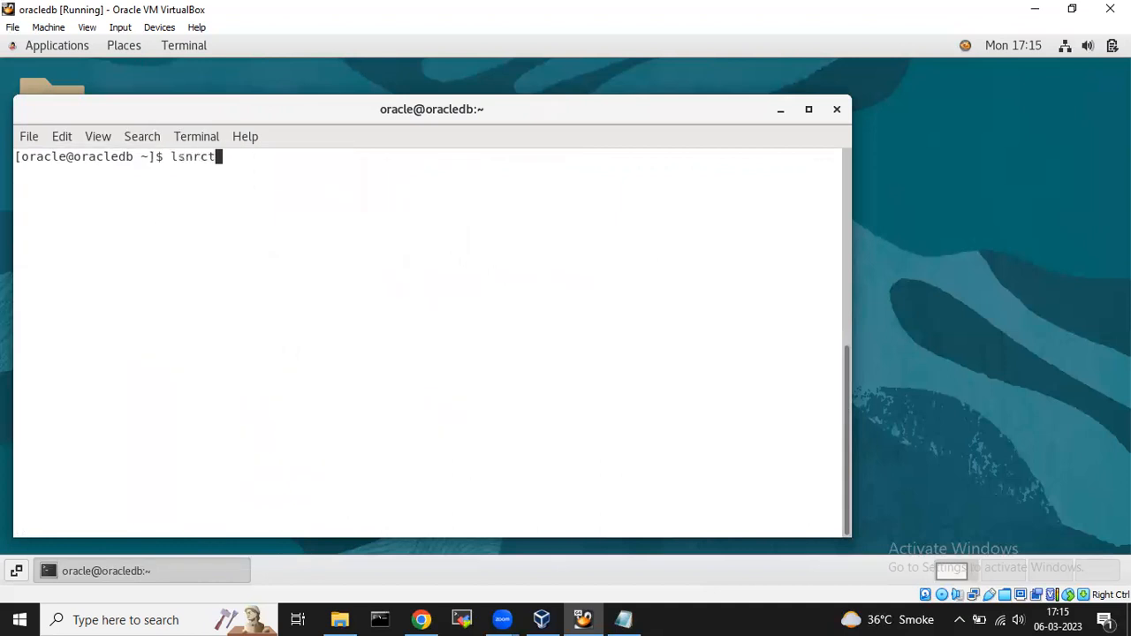
type("l status")
key("Return")
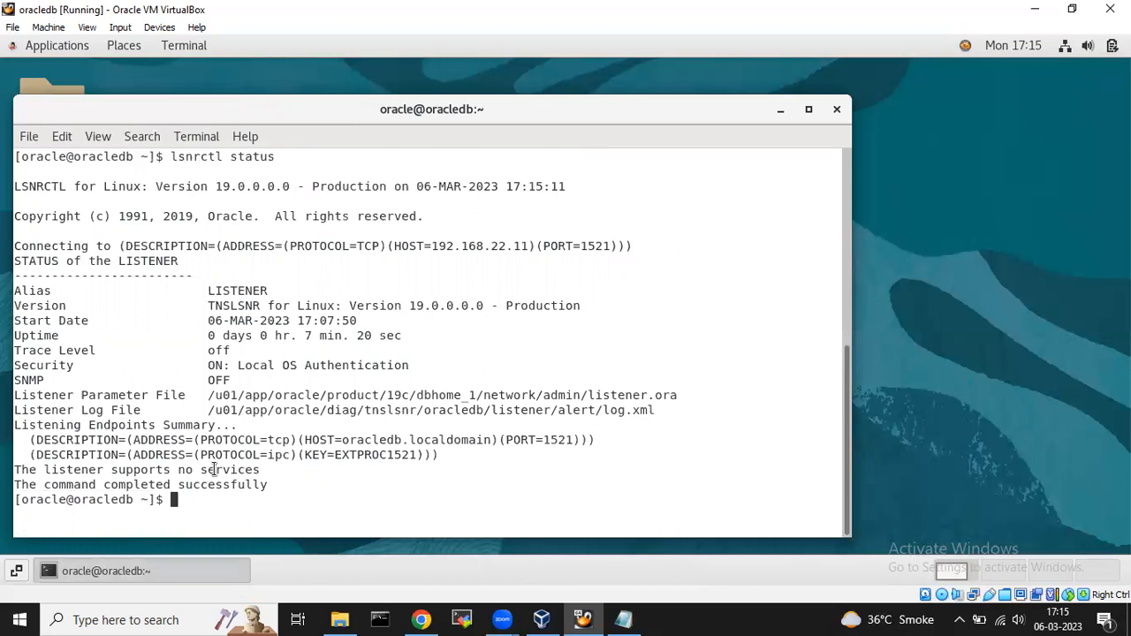
type("lsnrctl reload")
key("Return")
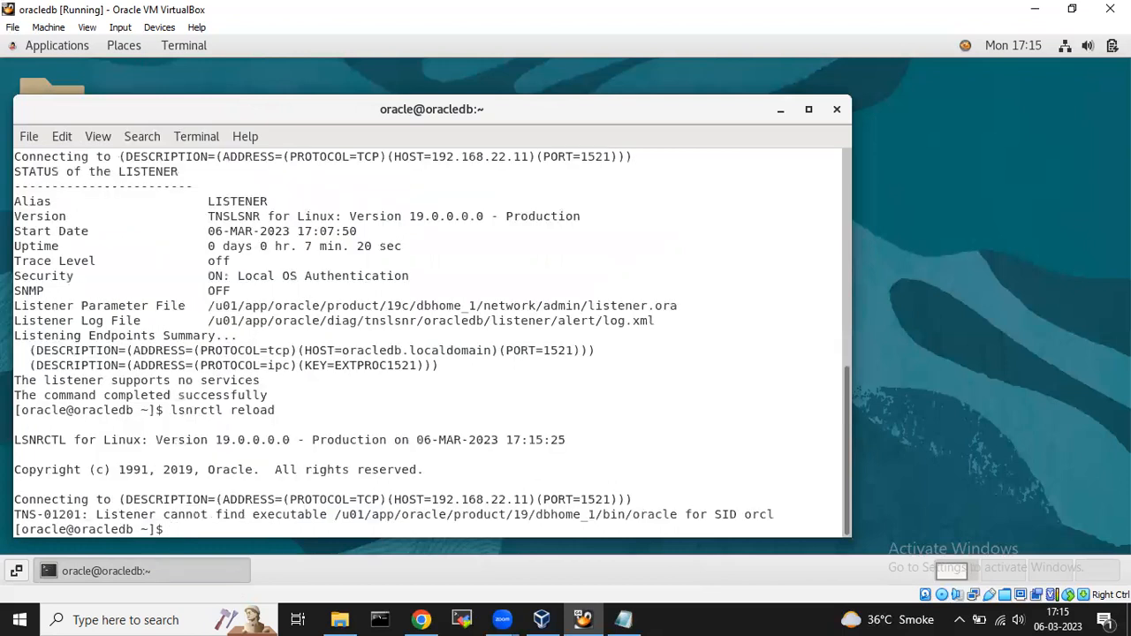
Stop and restart the listener with lsnrctl stop and lsnrctl start, which fails with TNS-01201 for SID orcl.
key("Up")
key("BackSpace")
key("BackSpace")
key("BackSpace")
key("BackSpace")
key("BackSpace")
key("BackSpace")
type("stop")
key("Return")
key("Up")
key("BackSpace")
key("BackSpace")
type("art")
key("Return")
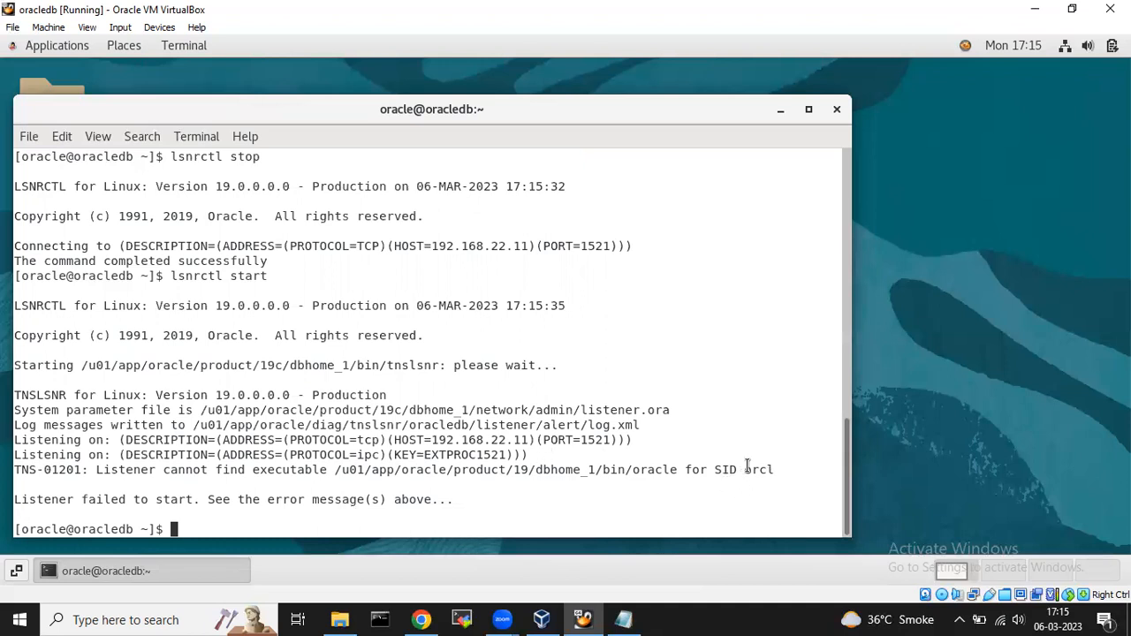
left_click_drag(744, 470, 777, 469)
left_click(336, 530)
Clear the terminal and run dbca to open Step 1 of 14, Create a database.
type("clear")
key("Return")
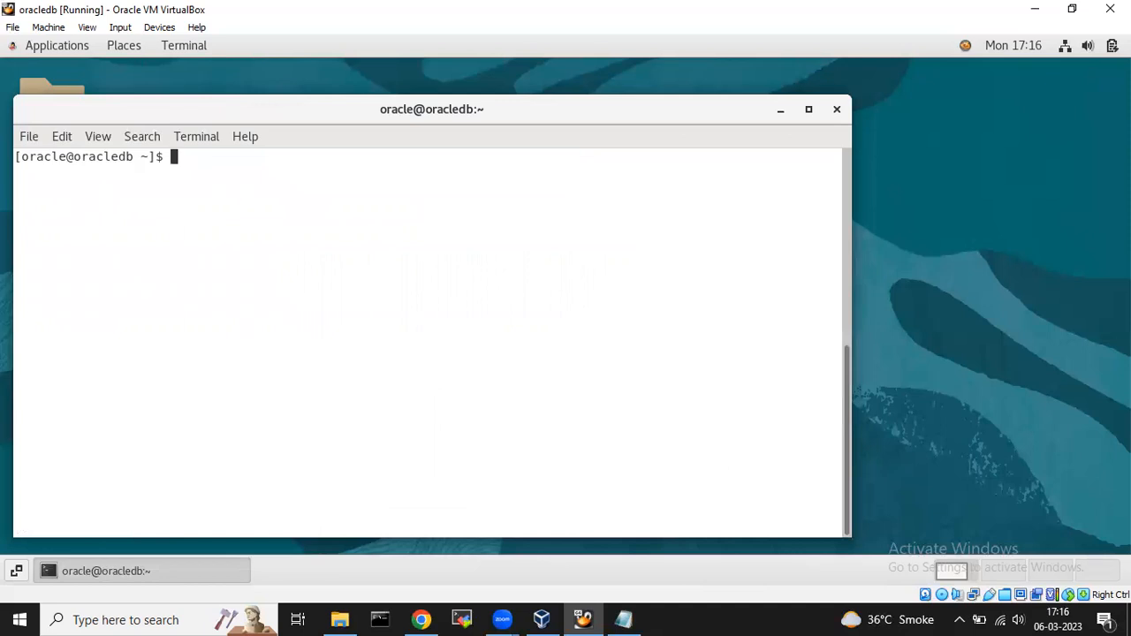
type("dbca")
key("Return")
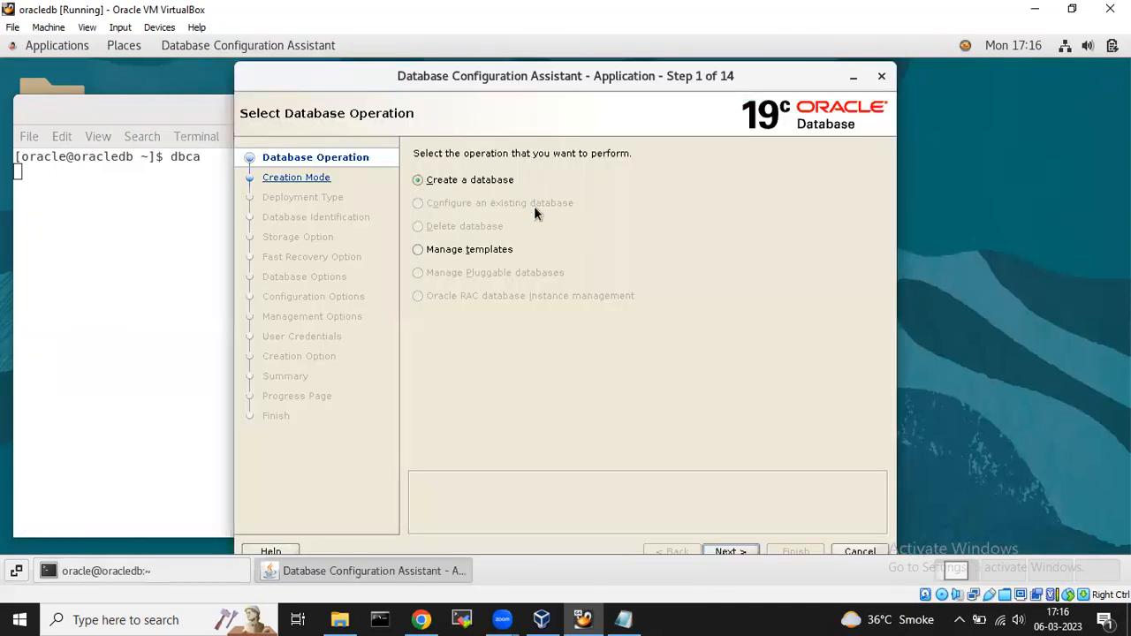
Choose Create a database with Advanced configuration and keep the General Purpose template.
left_click(736, 545)
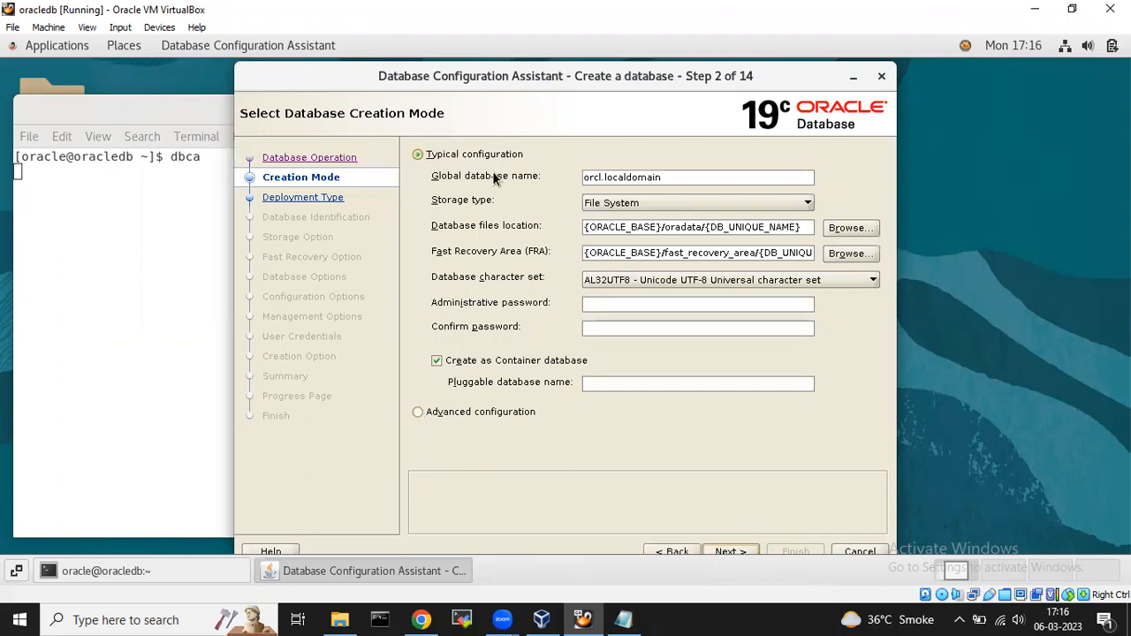
left_click(418, 412)
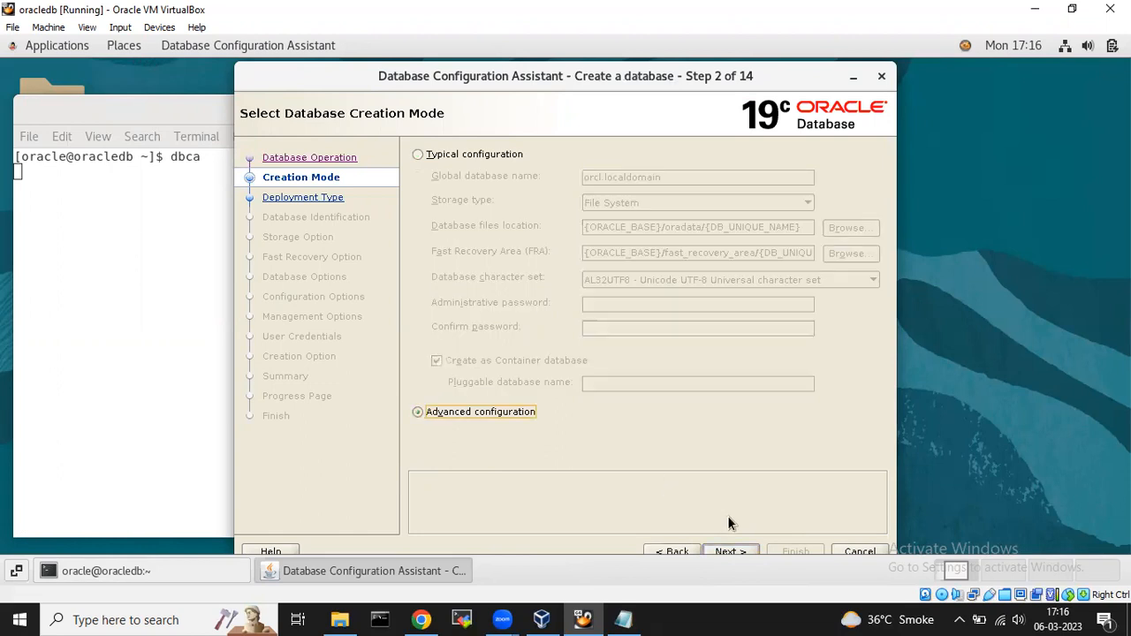
left_click(728, 549)
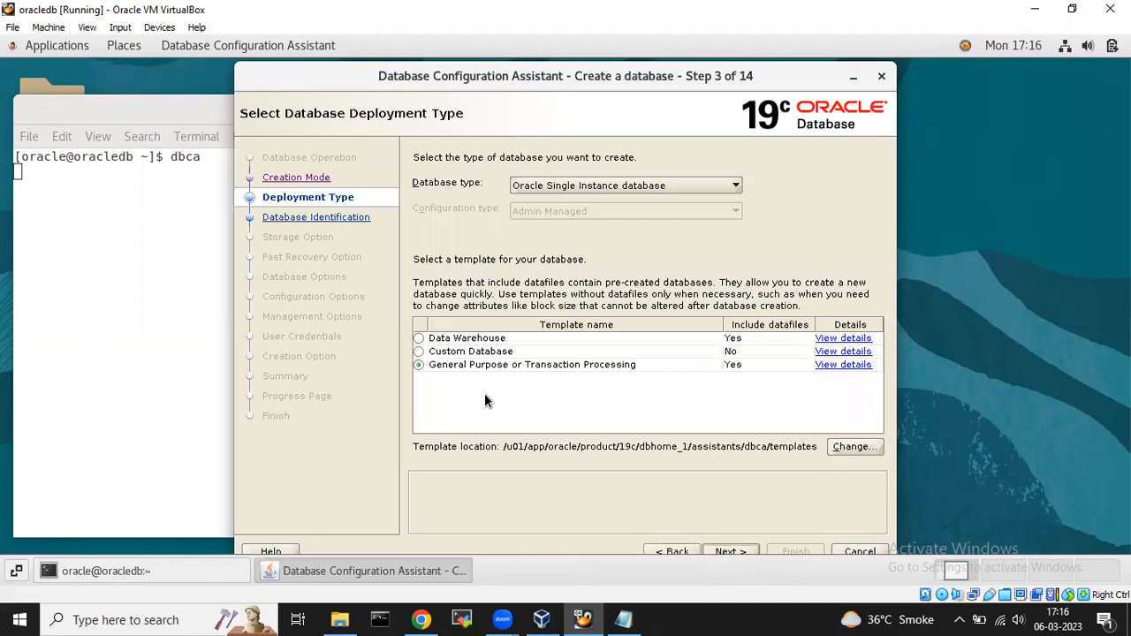
left_click(731, 549)
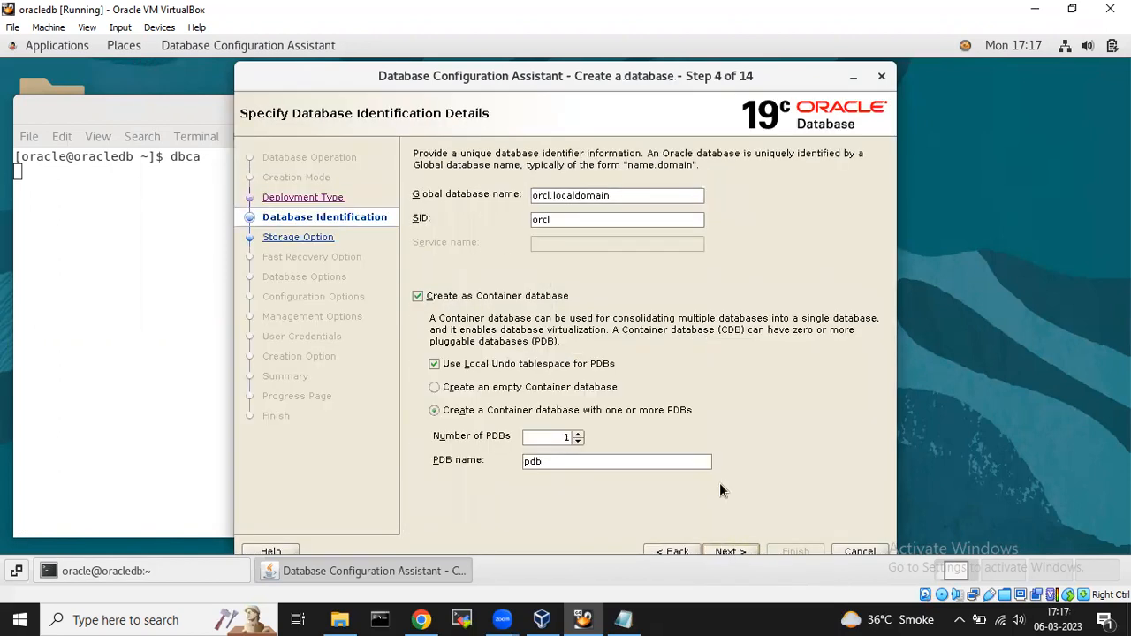
Name the database orcl as a non-container database and keep template-file storage attributes.
left_click(624, 193)
key("BackSpace")
key("BackSpace")
key("BackSpace")
key("BackSpace")
key("BackSpace")
key("BackSpace")
key("BackSpace")
key("BackSpace")
key("BackSpace")
key("BackSpace")
key("BackSpace")
key("BackSpace")
key("BackSpace")
key("BackSpace")
key("BackSpace")
key("BackSpace")
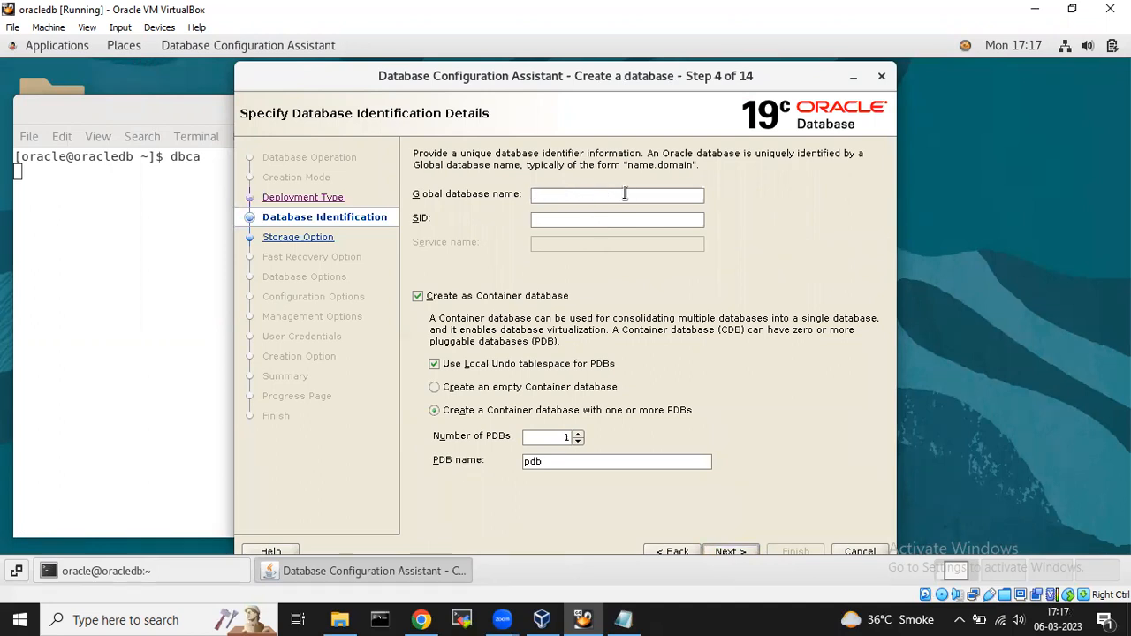
type("orcl")
left_click(418, 297)
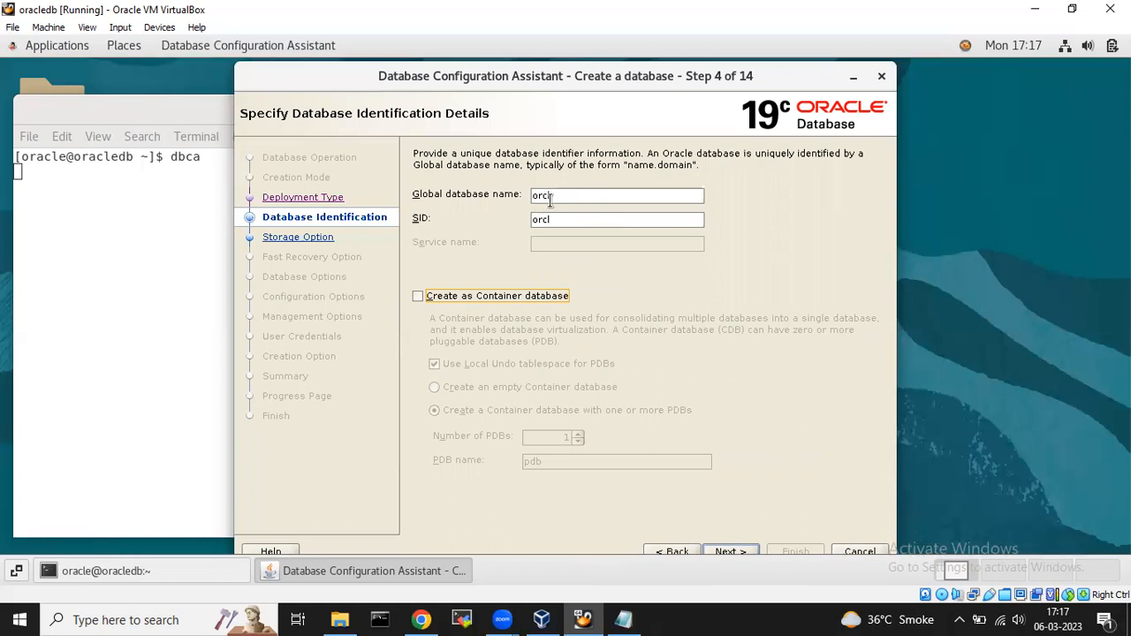
left_click(731, 549)
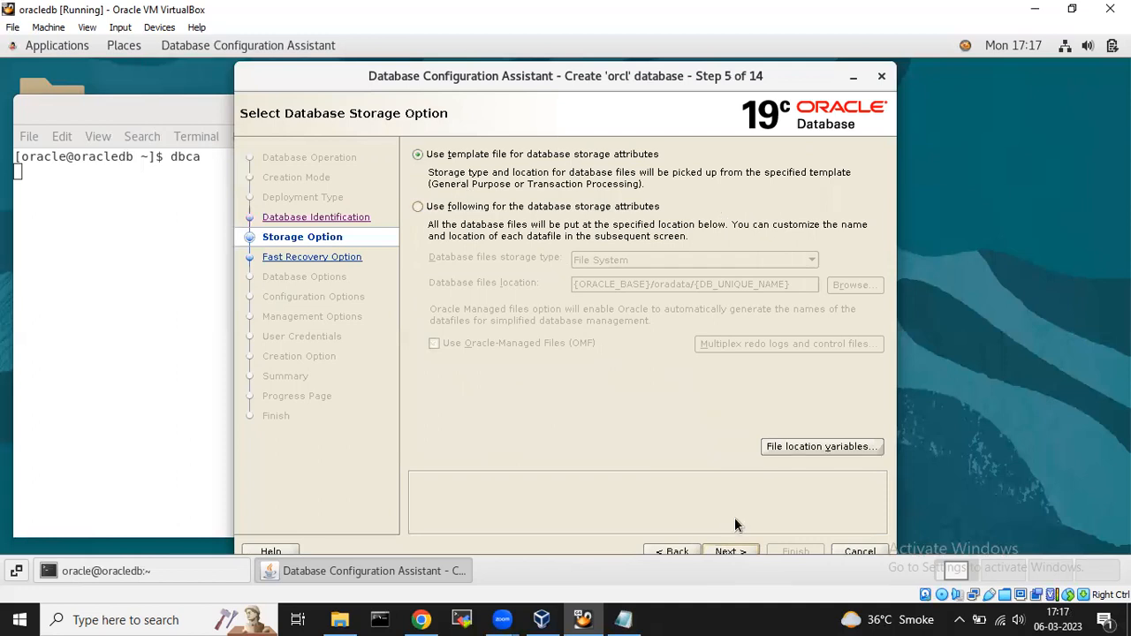
left_click(416, 209)
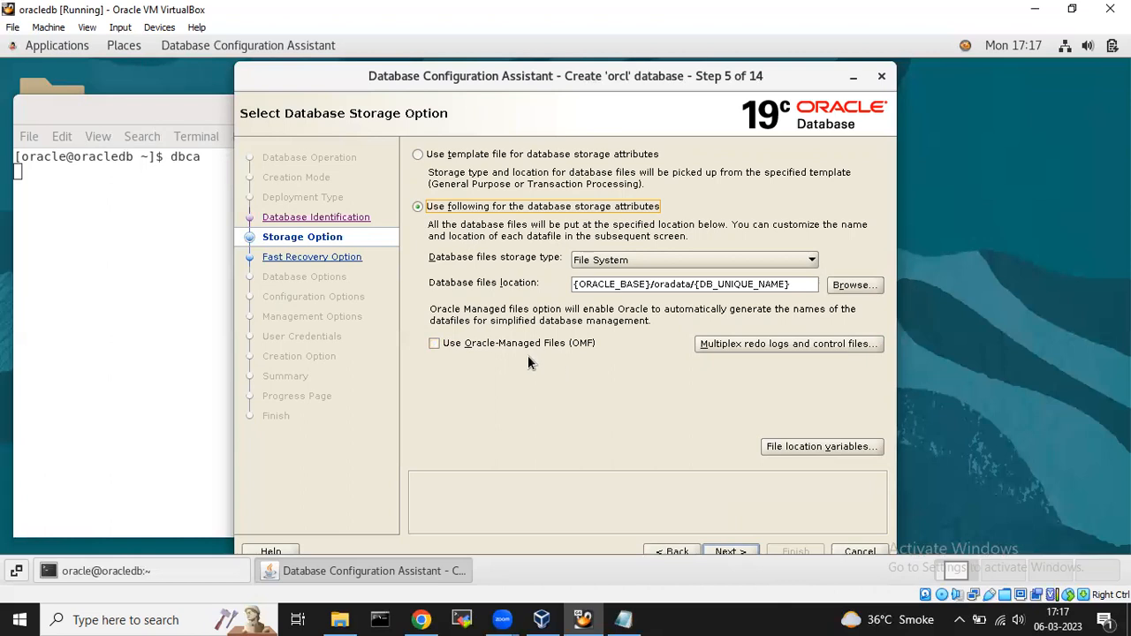
left_click(418, 156)
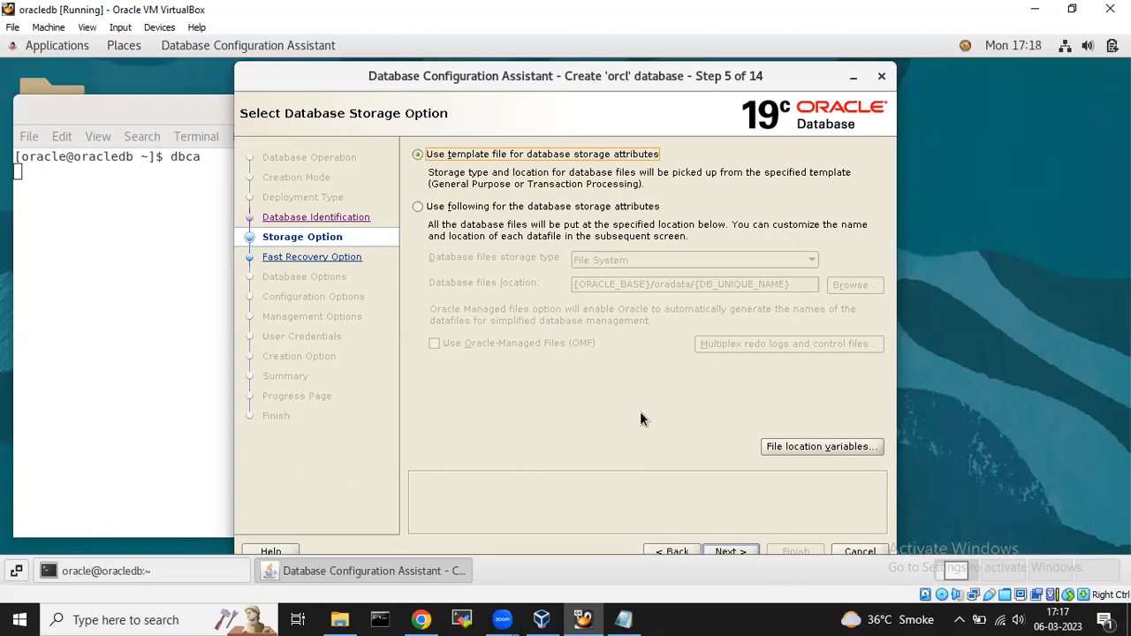
left_click(731, 551)
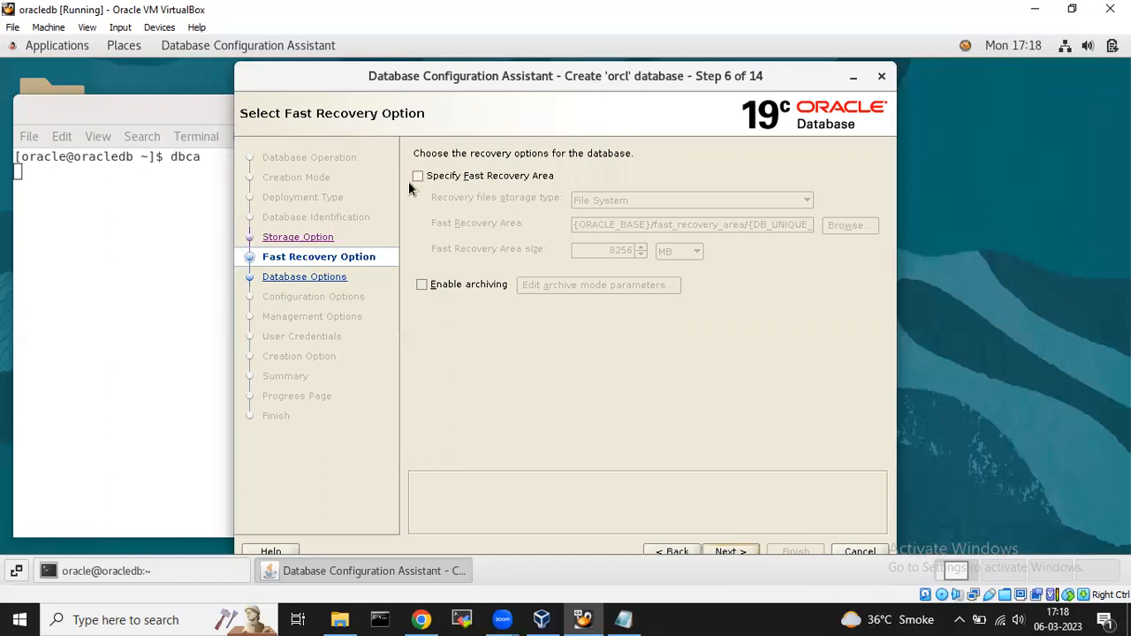
Enable a fast recovery area sized 6256 MB, turn on archiving, and open Edit archive mode parameters.
left_click(418, 175)
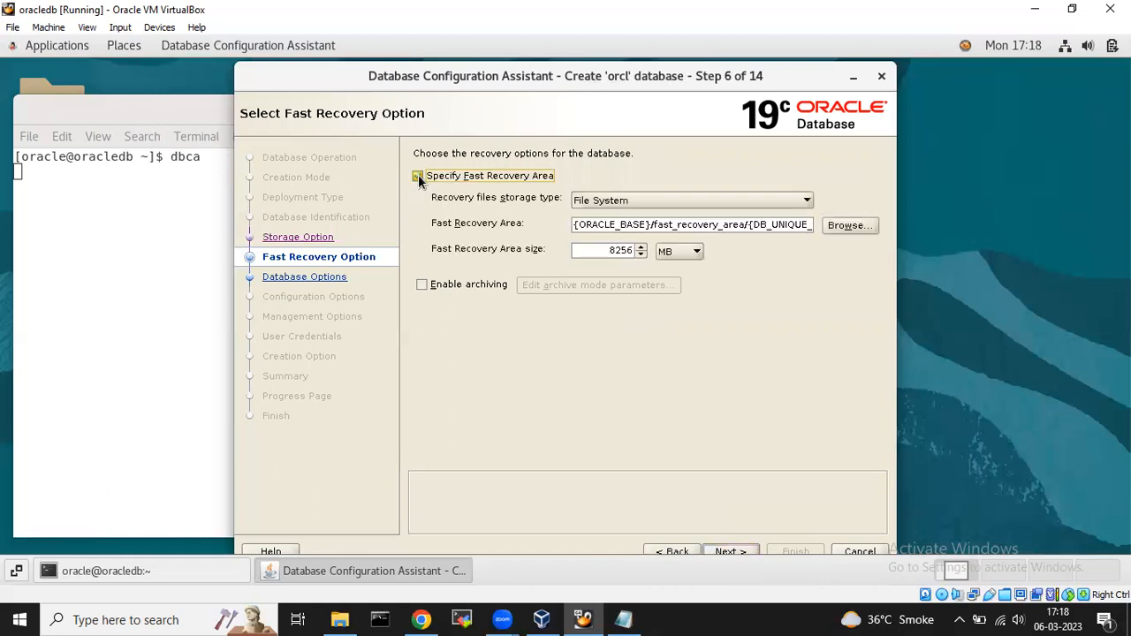
left_click(787, 225)
key("BackSpace")
type("6")
left_click(424, 284)
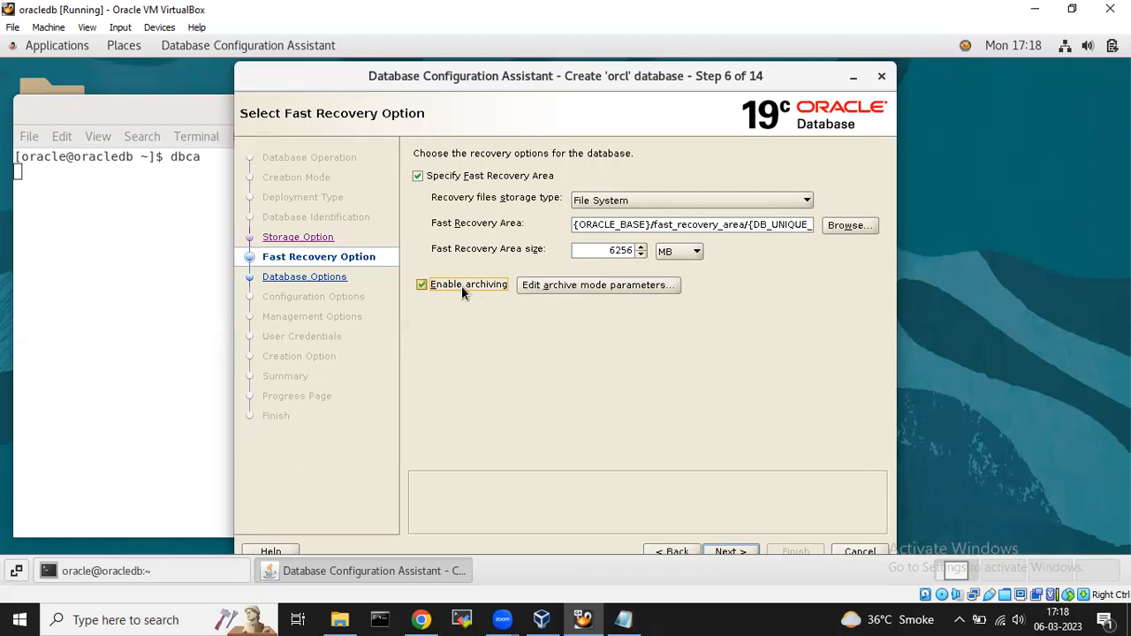
left_click(636, 287)
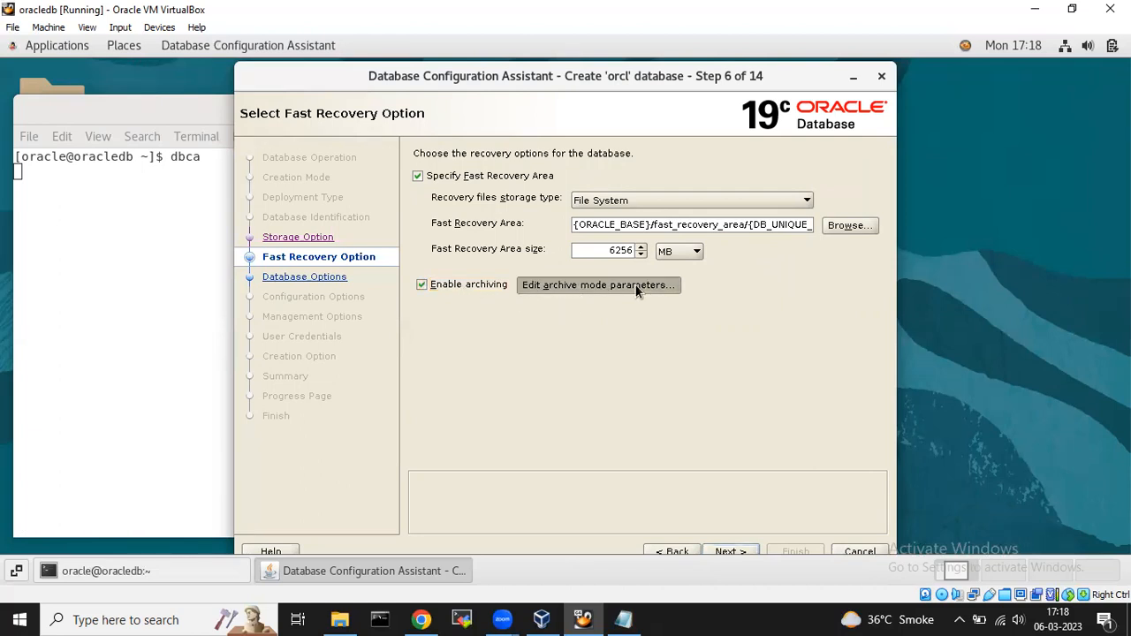
Open a new terminal beside the archive mode dialog and switch to the oracle user with su - oracle.
right_click(1008, 146)
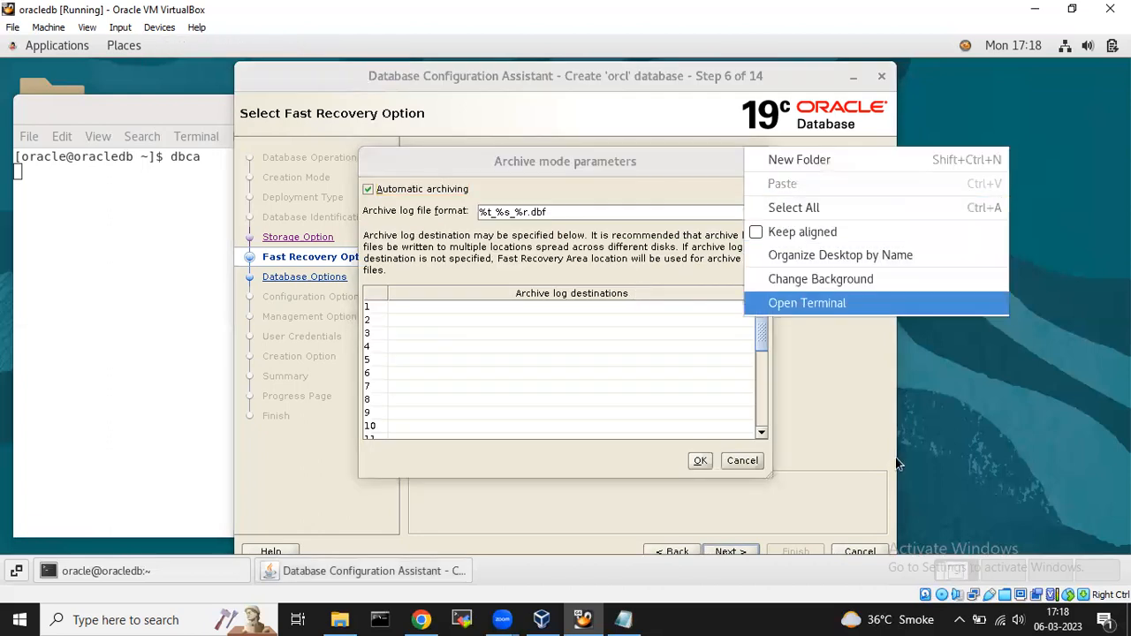
left_click(837, 304)
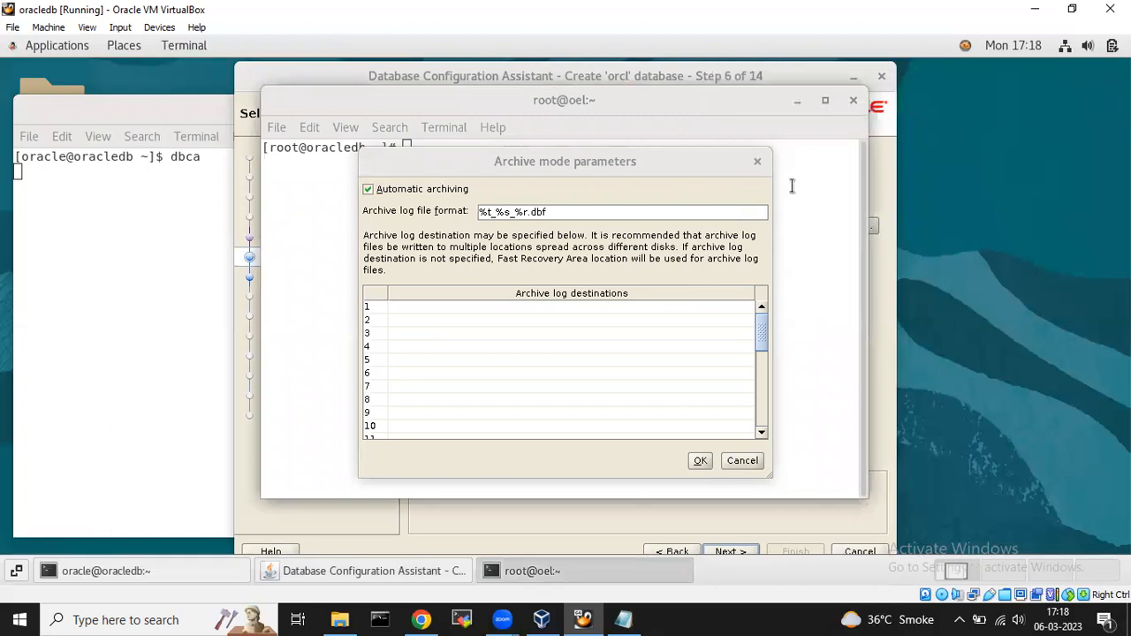
left_click_drag(628, 99, 908, 95)
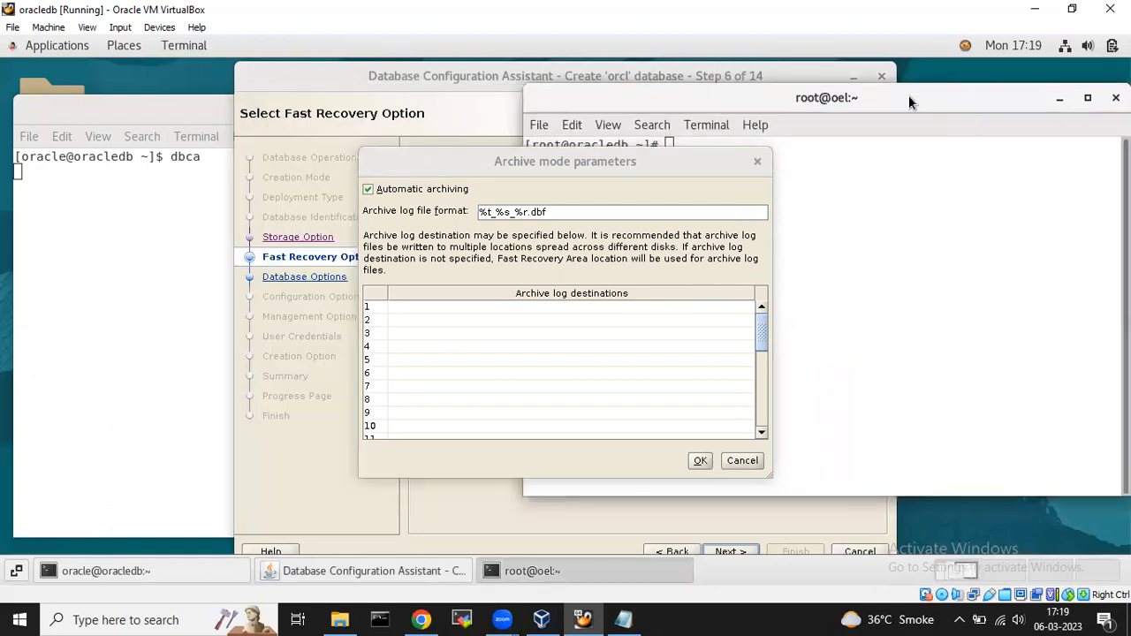
left_click_drag(636, 160, 362, 178)
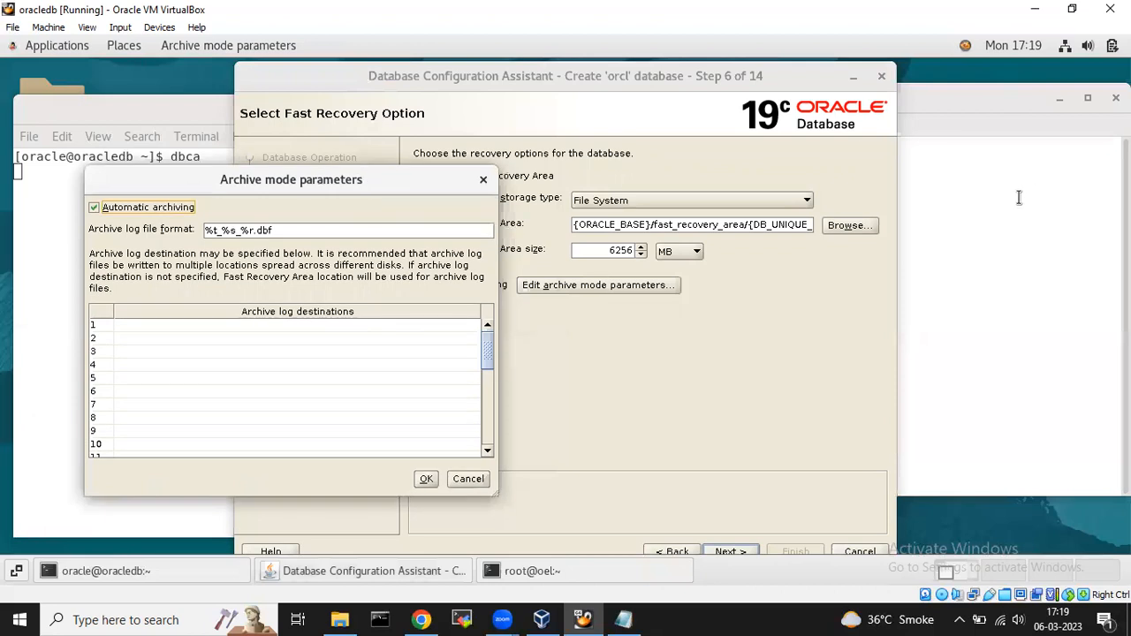
left_click(1019, 197)
type("su ")
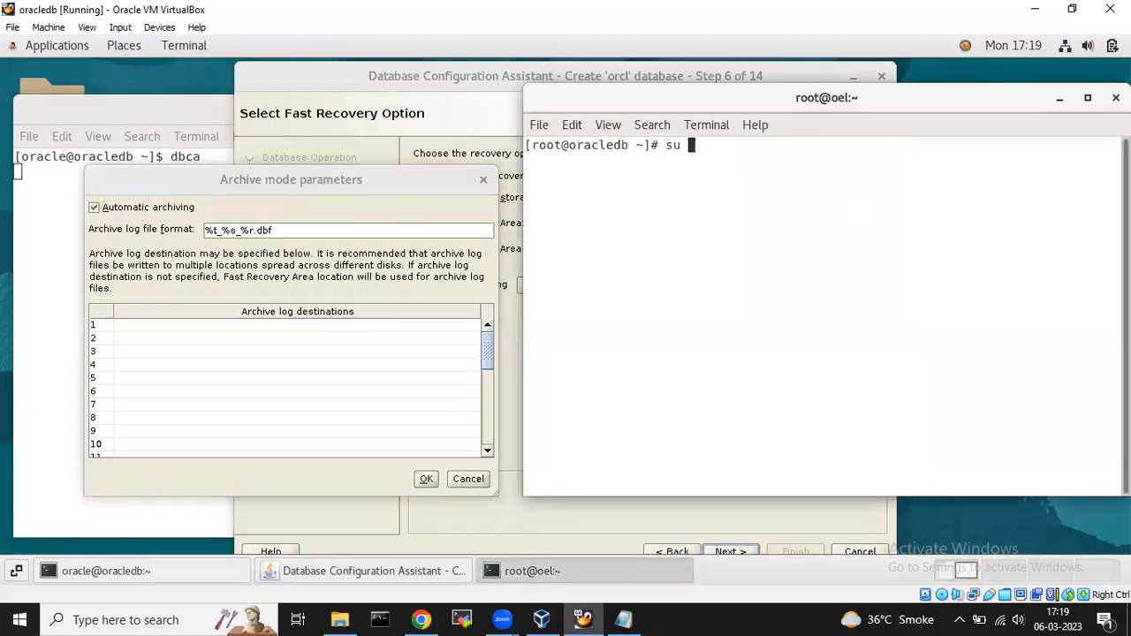
type("- oracle")
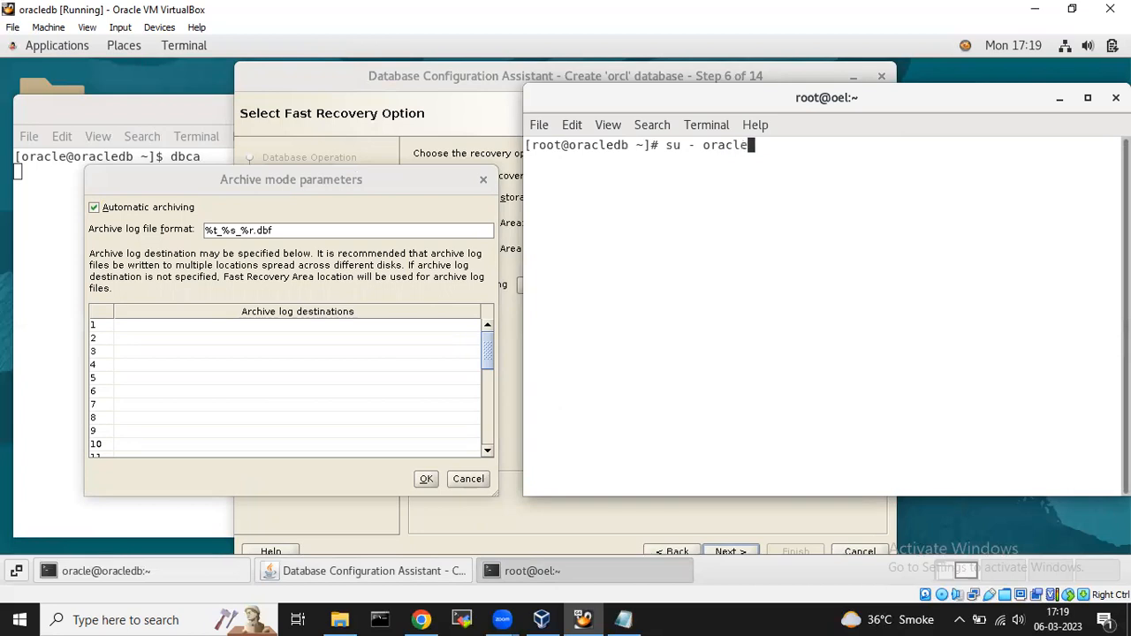
key("Return")
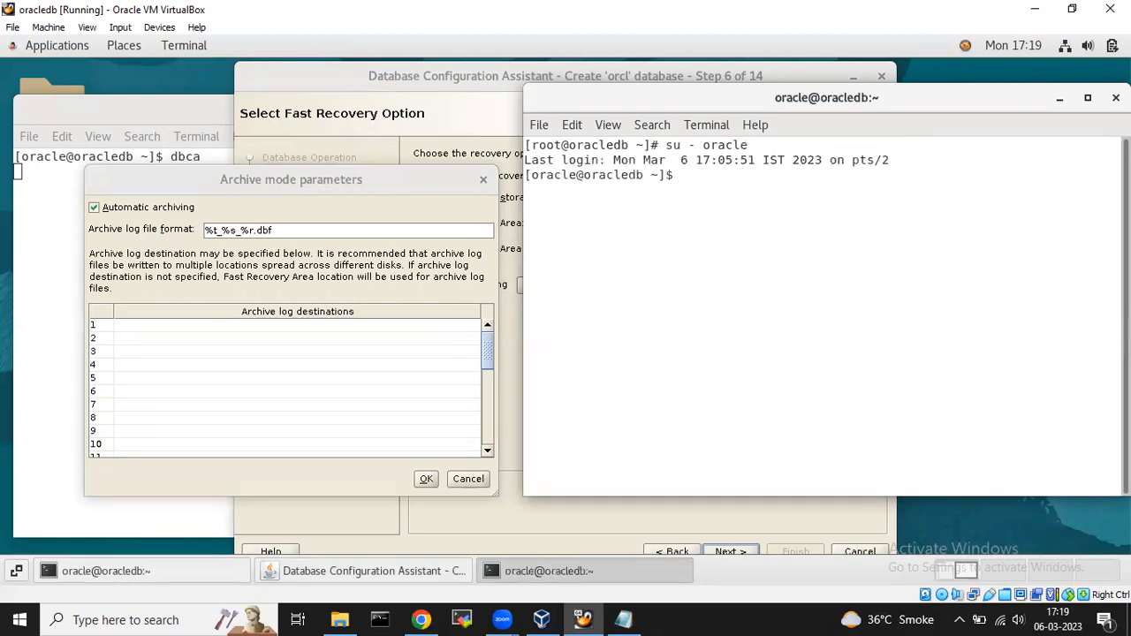
Create an ArchiveLog folder in /u01/app and list it to confirm.
type("cd /u01/app")
key("Return")
type("ls")
key("Return")
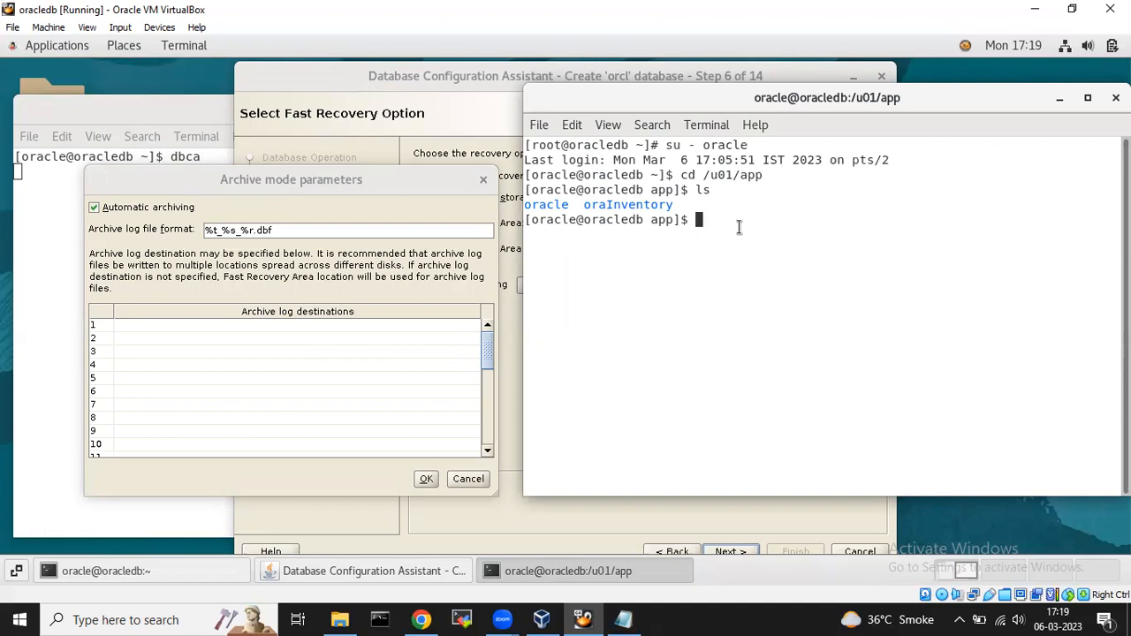
type("mkdir ArchiveLog")
key("Return")
type("ls")
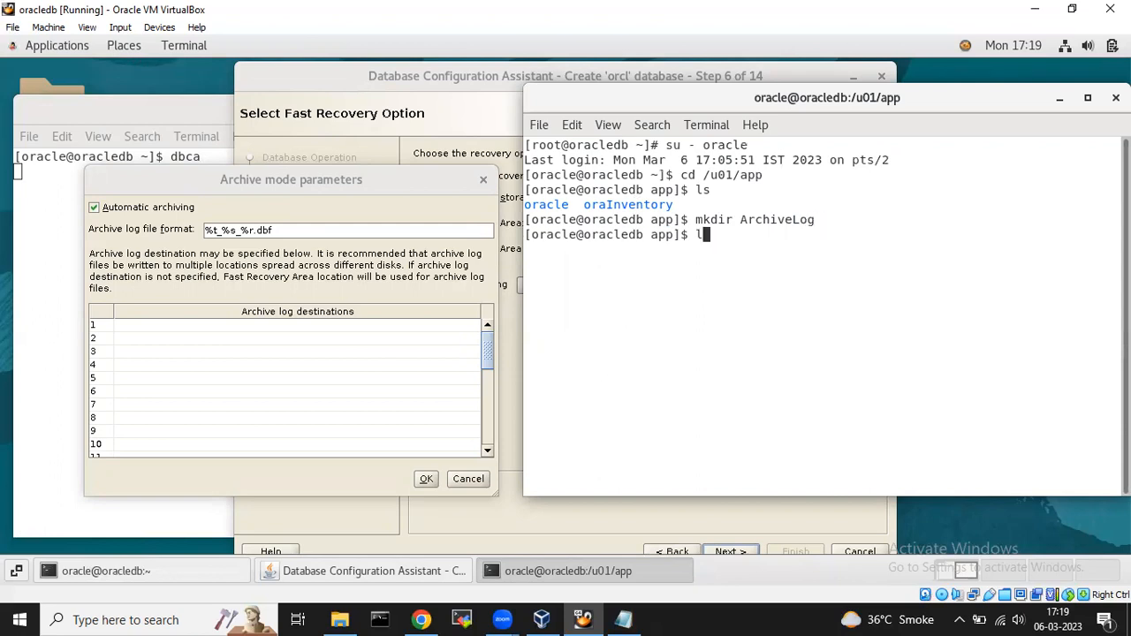
key("Return")
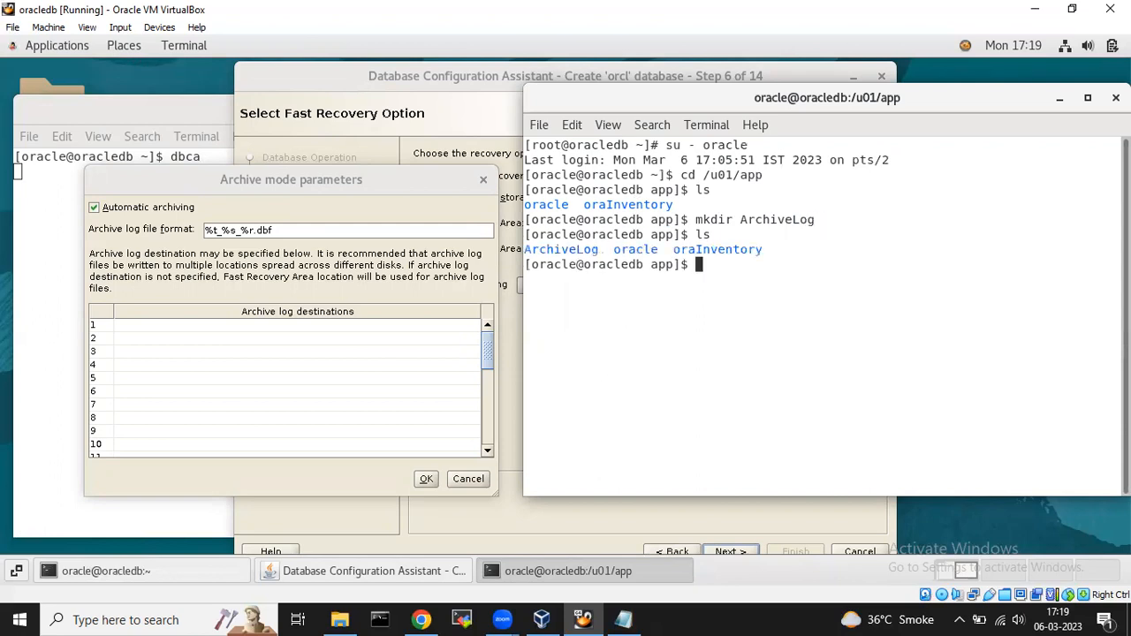
Enter ArchiveLog, print its path with pwd, and copy /u01/app/ArchiveLog.
double_click(562, 249)
type("cd A")
key("Tab")
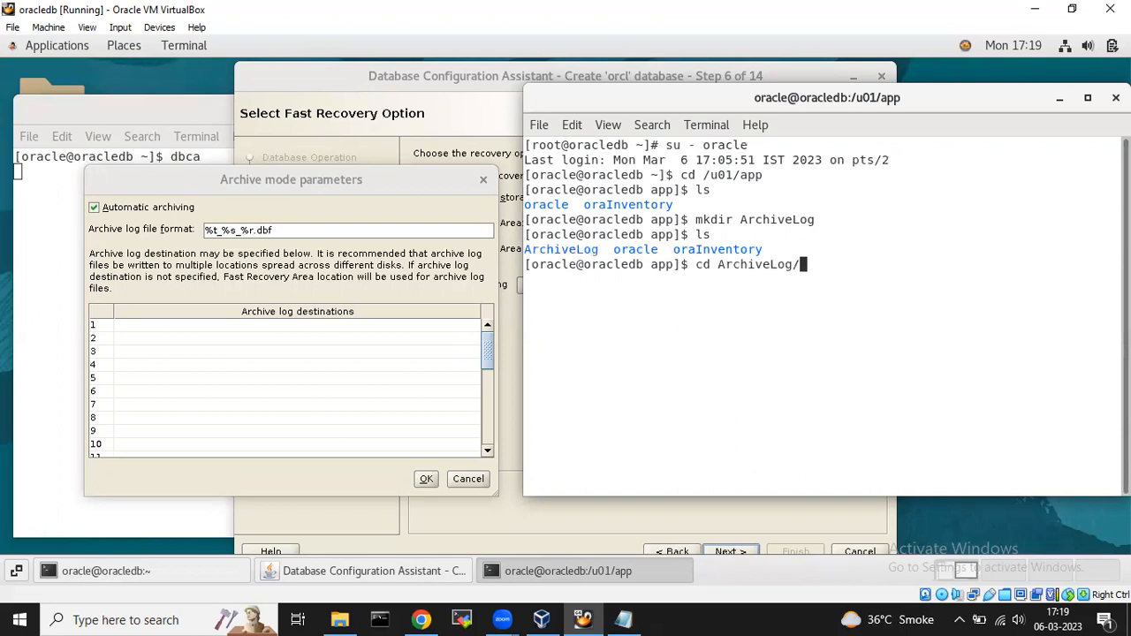
key("Return")
type("pwd")
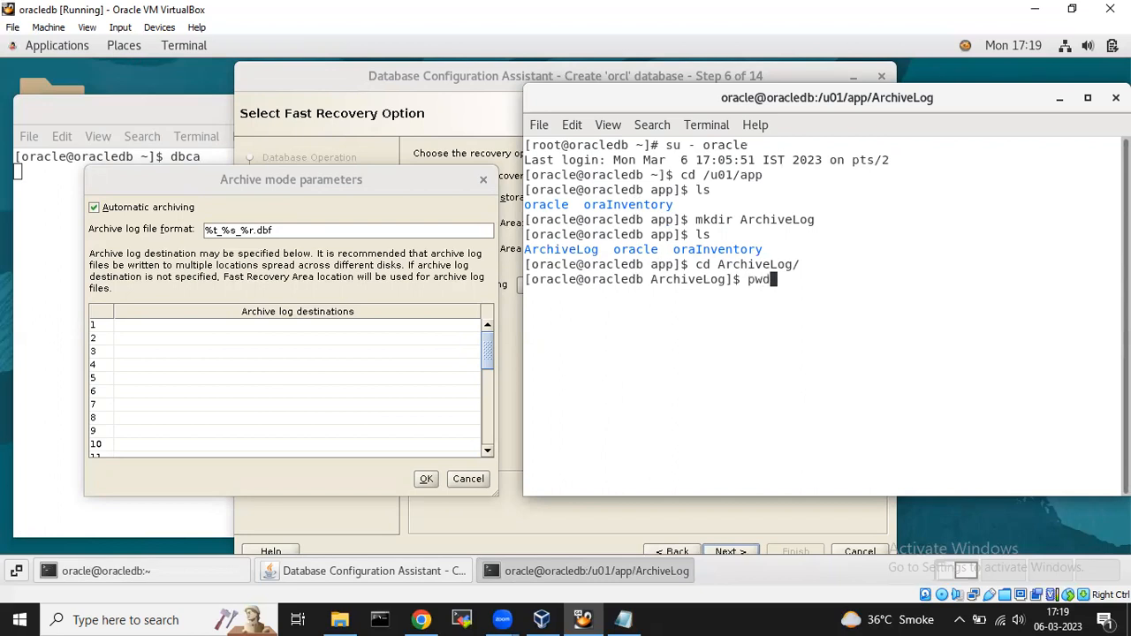
key("Return")
double_click(616, 293)
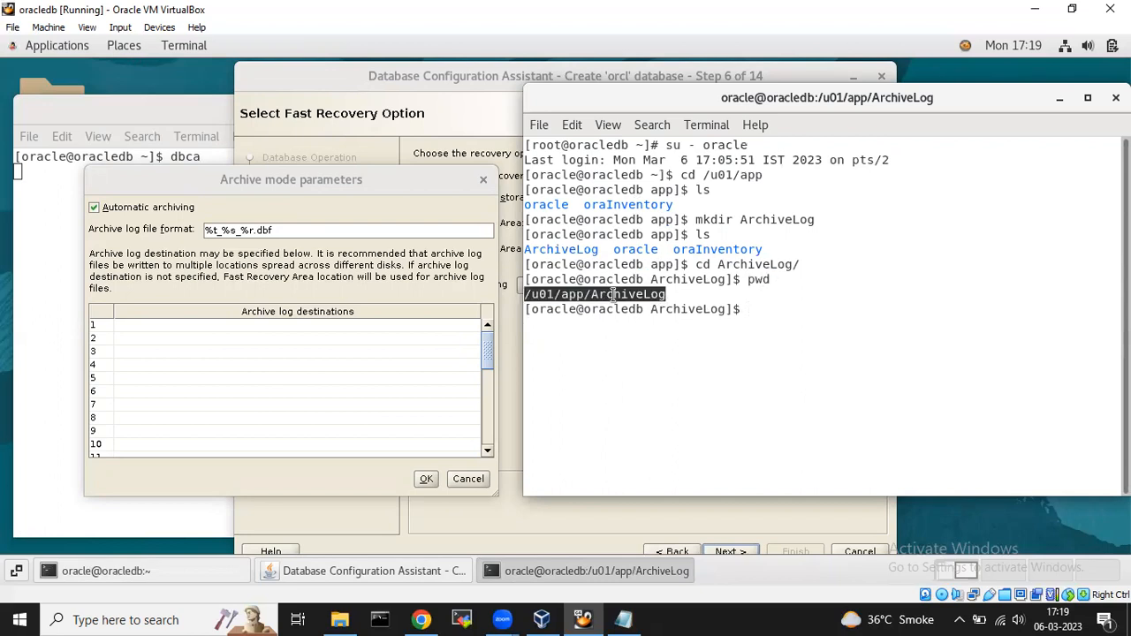
right_click(612, 294)
left_click(661, 311)
Paste /u01/app/ArchiveLog/ as the first archive log destination.
left_click(298, 324)
double_click(281, 325)
key("ctrl+v")
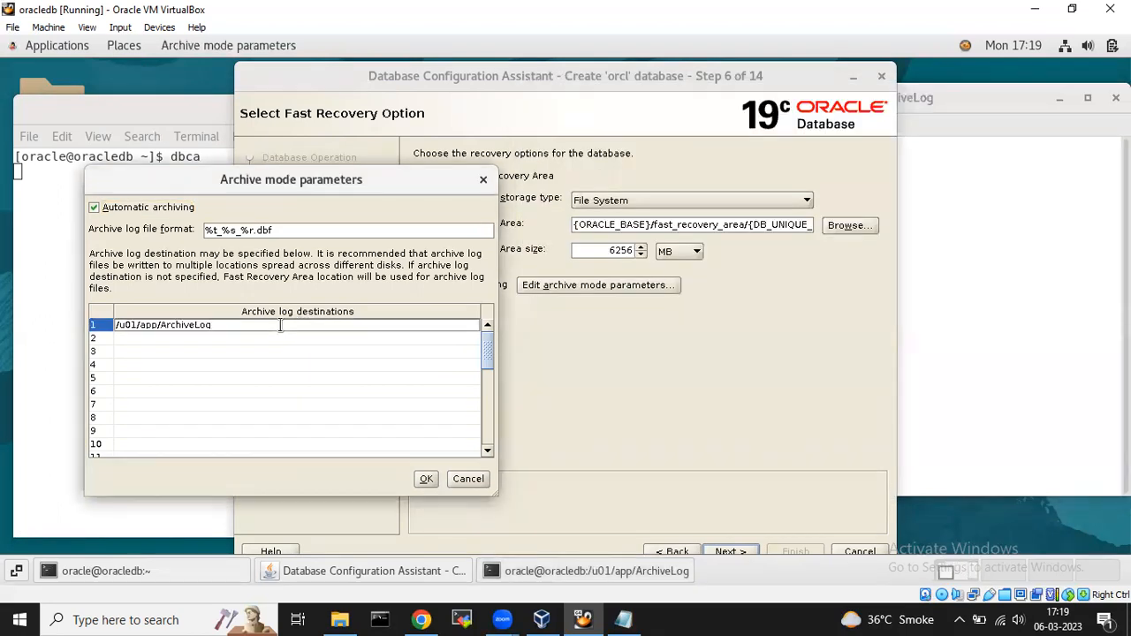
type("/")
Change the archive log format to %t_%s_%r.arc, confirm the dialog, and move to Network Configuration.
left_click(308, 231)
key("BackSpace")
key("BackSpace")
key("BackSpace")
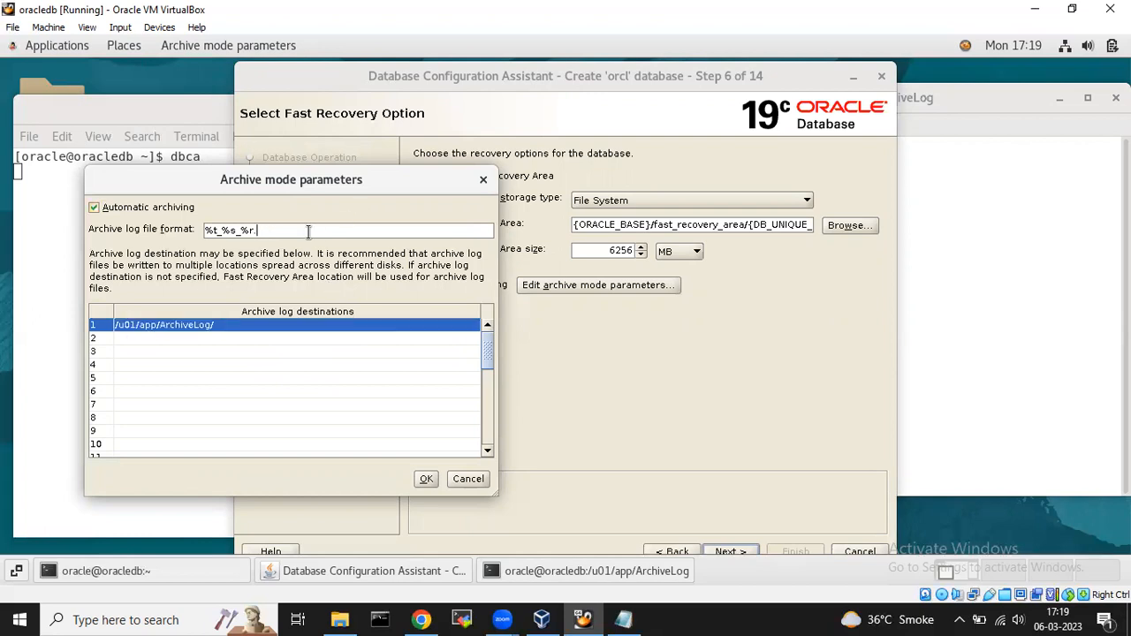
type("arc")
left_click(425, 479)
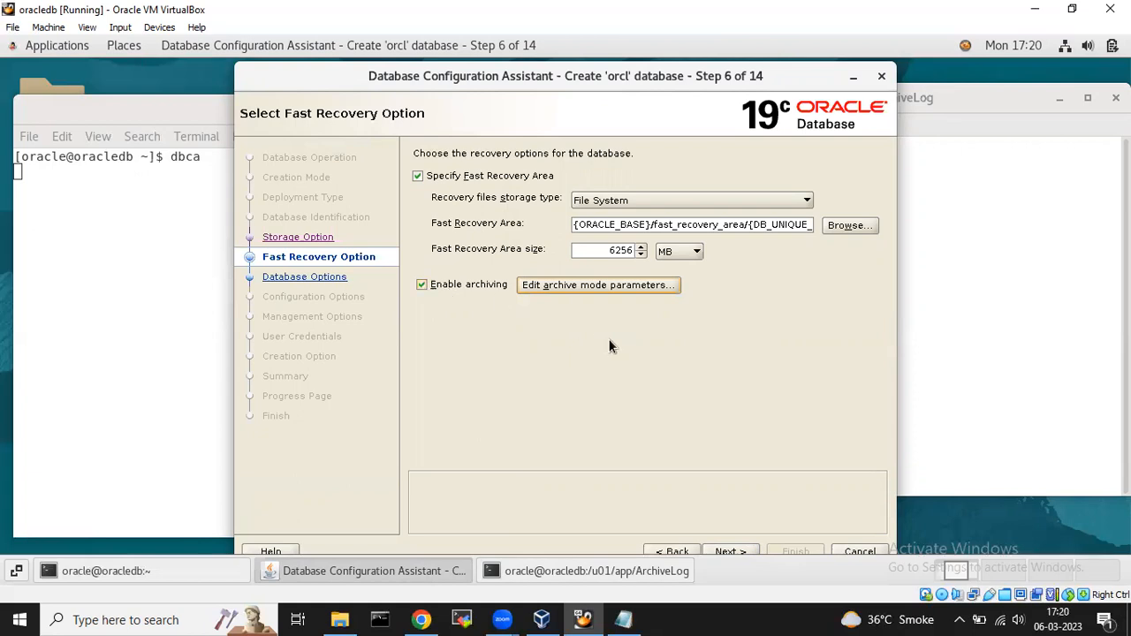
left_click(730, 550)
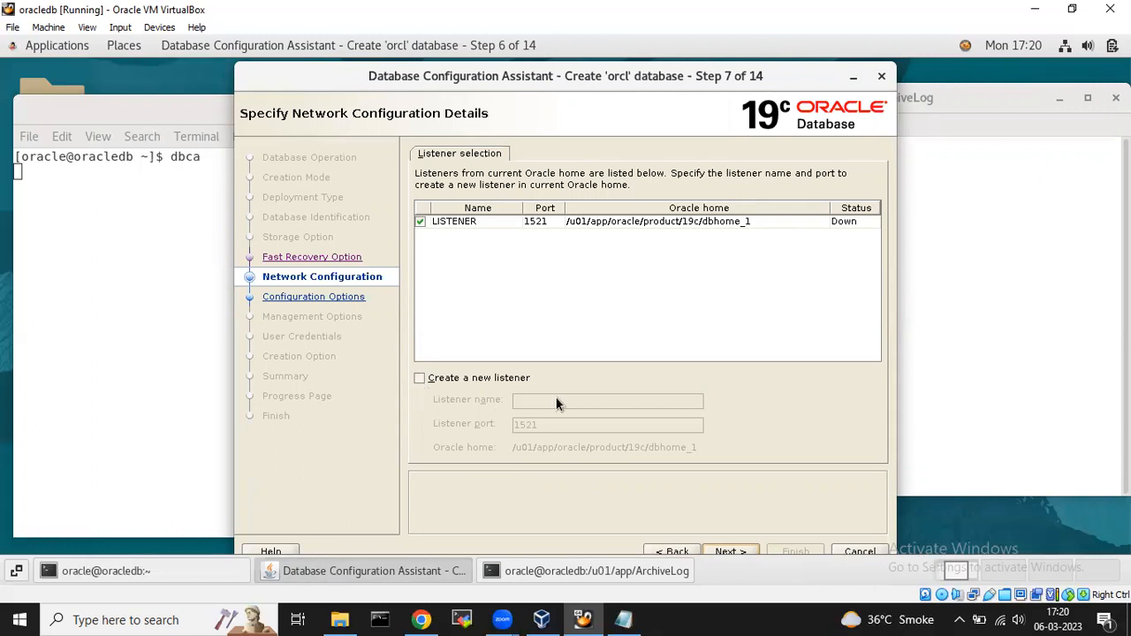
Dismiss the listener-not-running error, untick LISTENER, and continue to the Data Vault Option step.
left_click(728, 546)
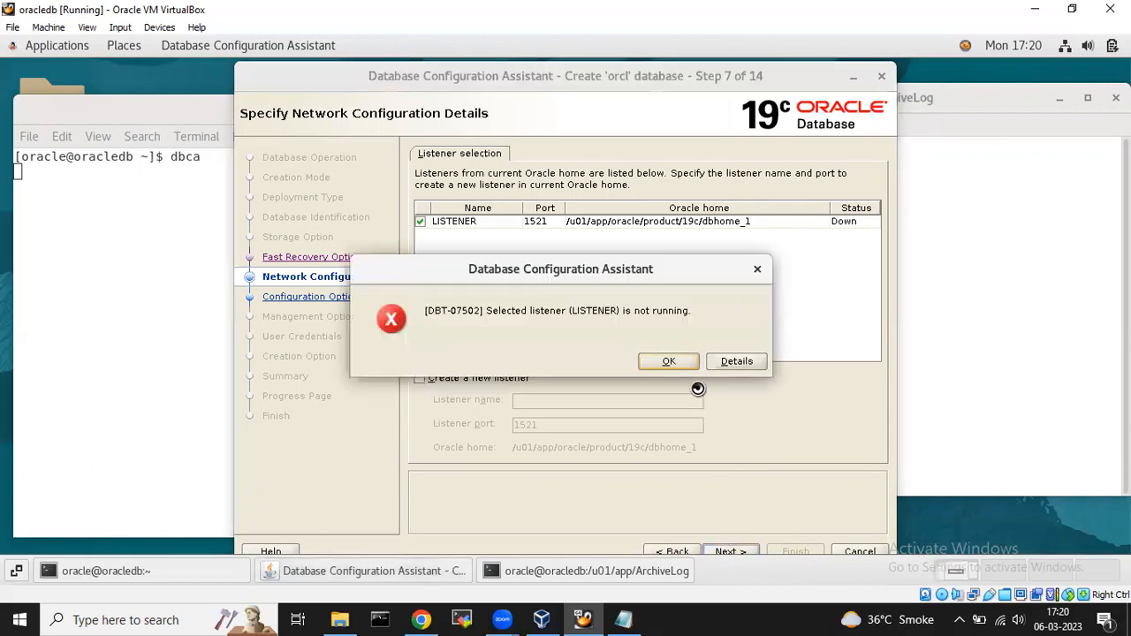
left_click(670, 362)
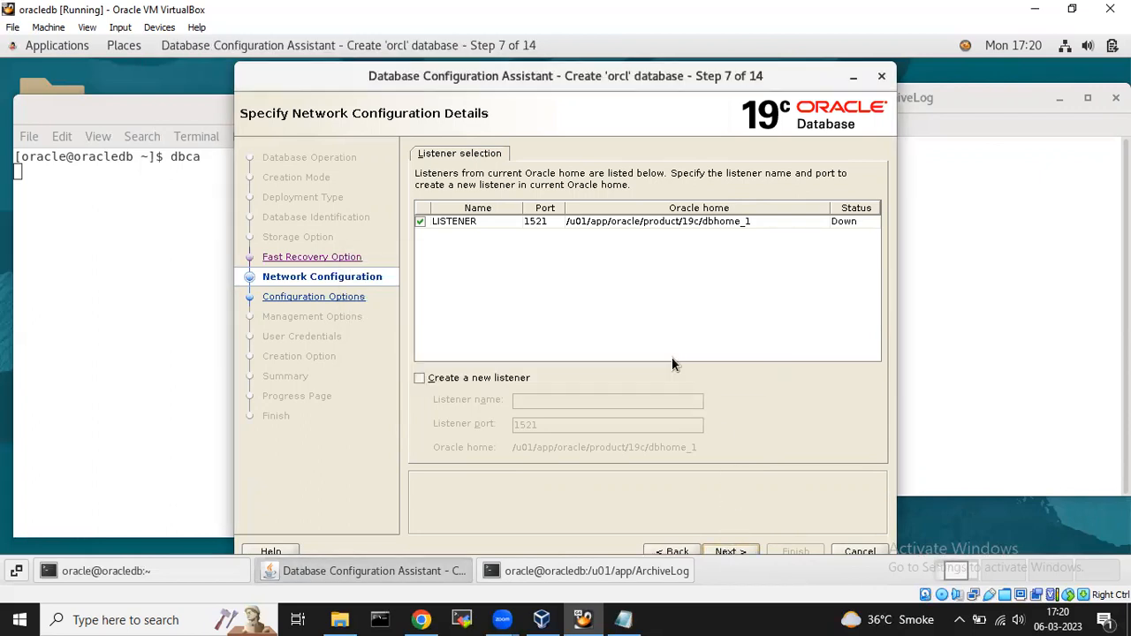
left_click(422, 222)
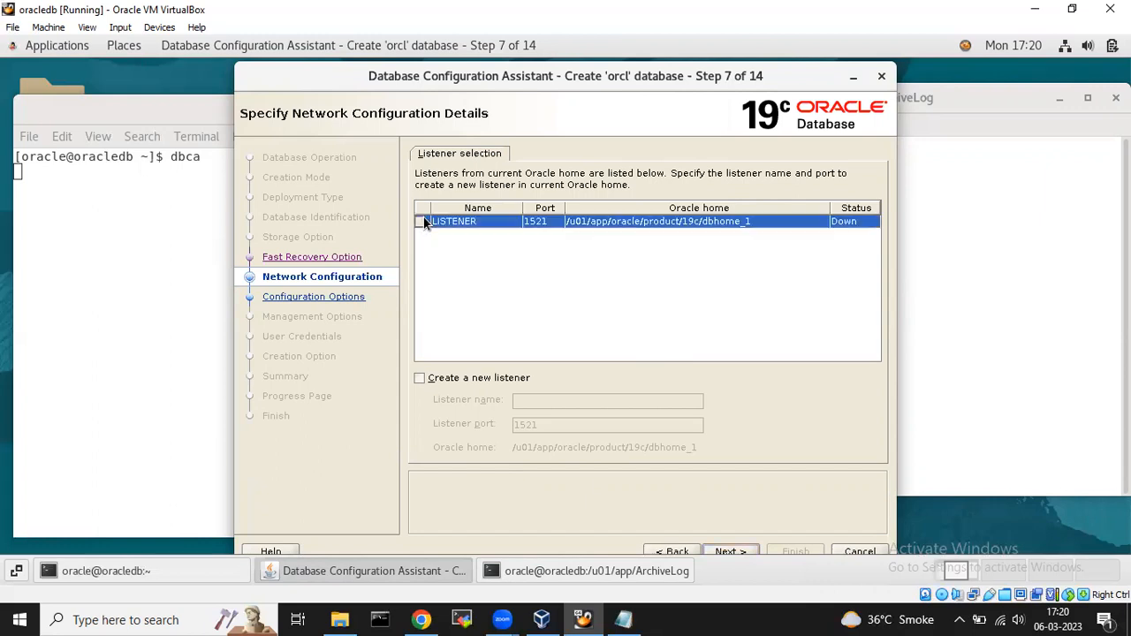
left_click(732, 548)
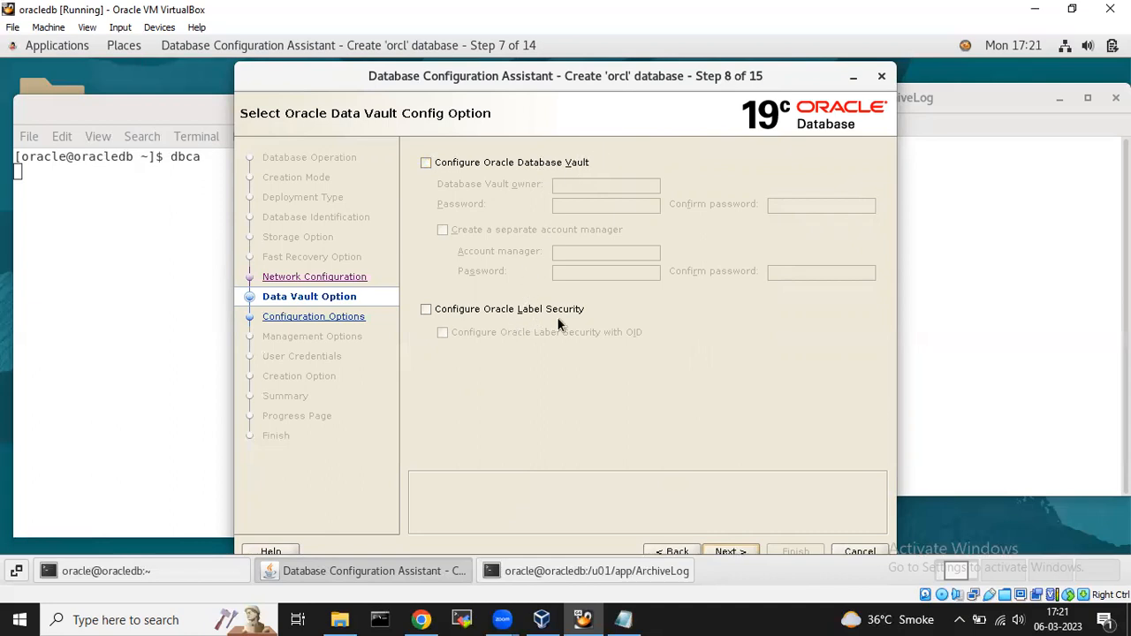
Exit the ArchiveLog terminal and leave Data Vault and Label Security off to reach Configuration Options.
right_click(580, 570)
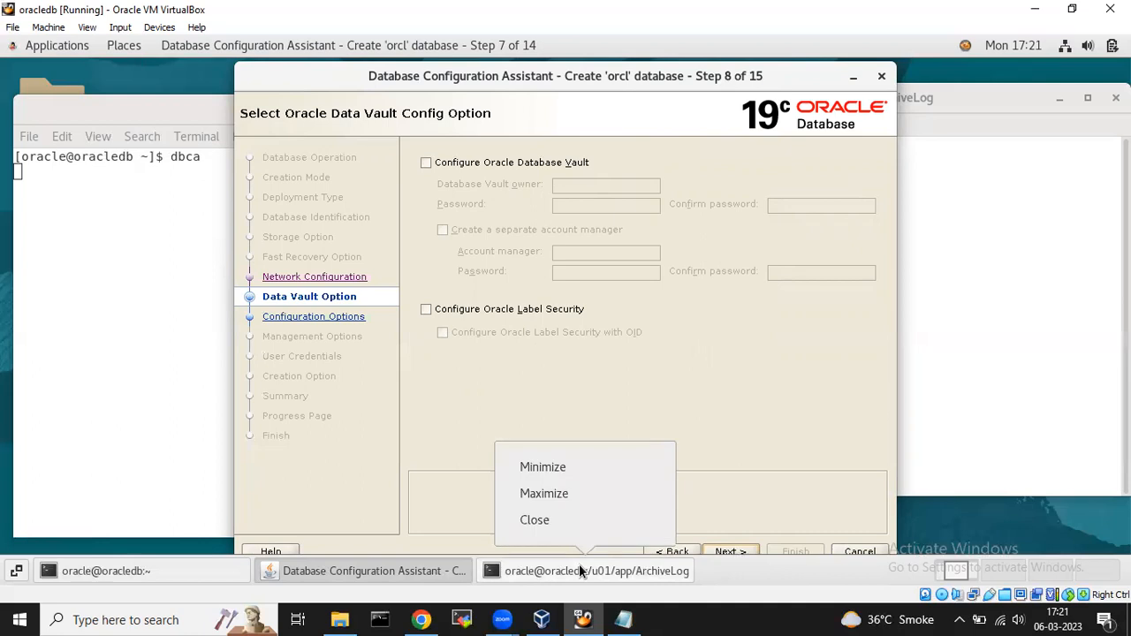
left_click(990, 259)
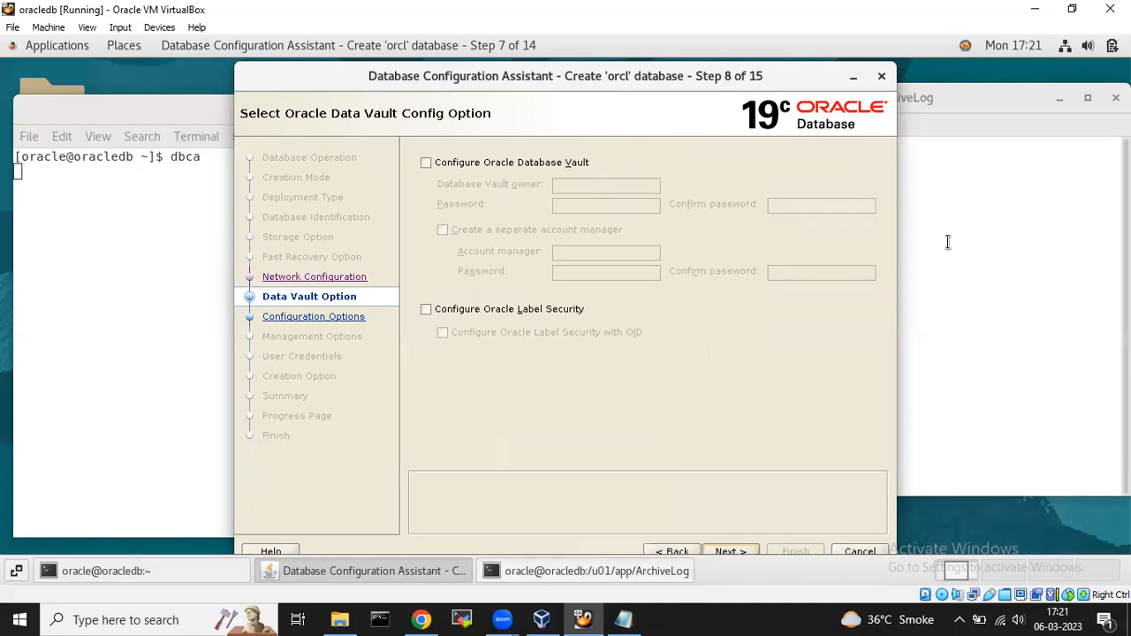
left_click(947, 242)
type("exi")
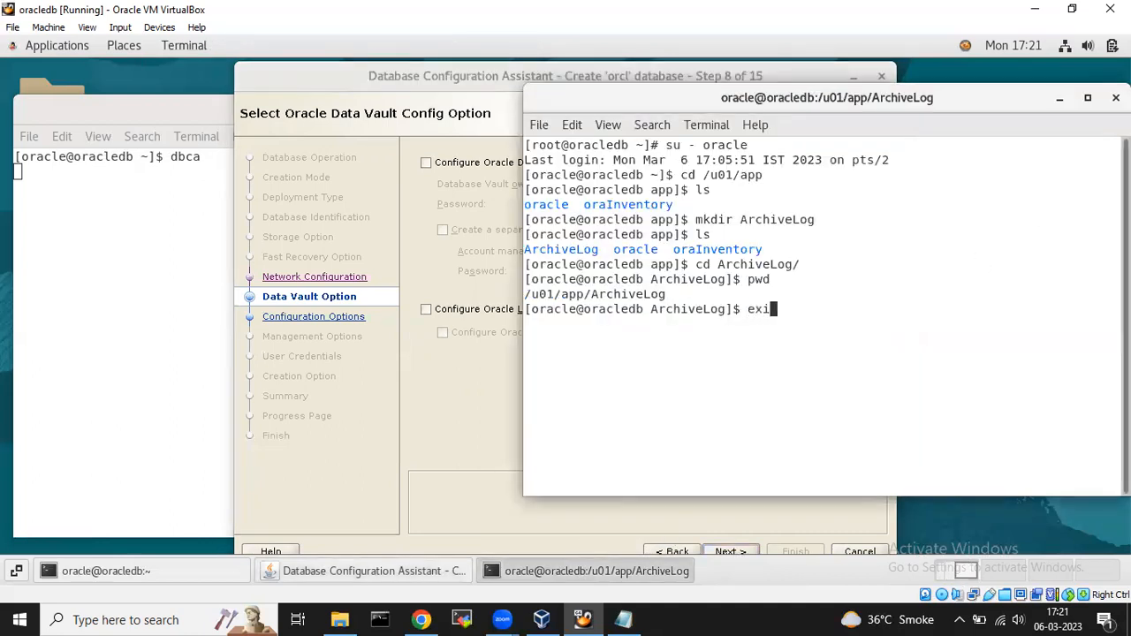
type("t")
key("Return")
type("exit")
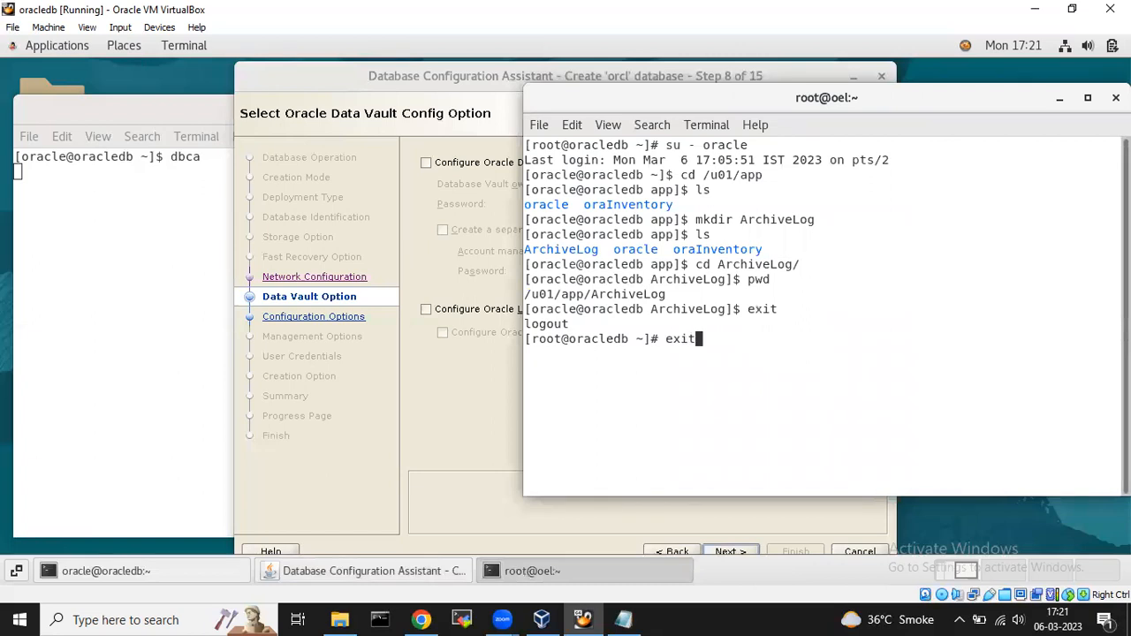
key("Return")
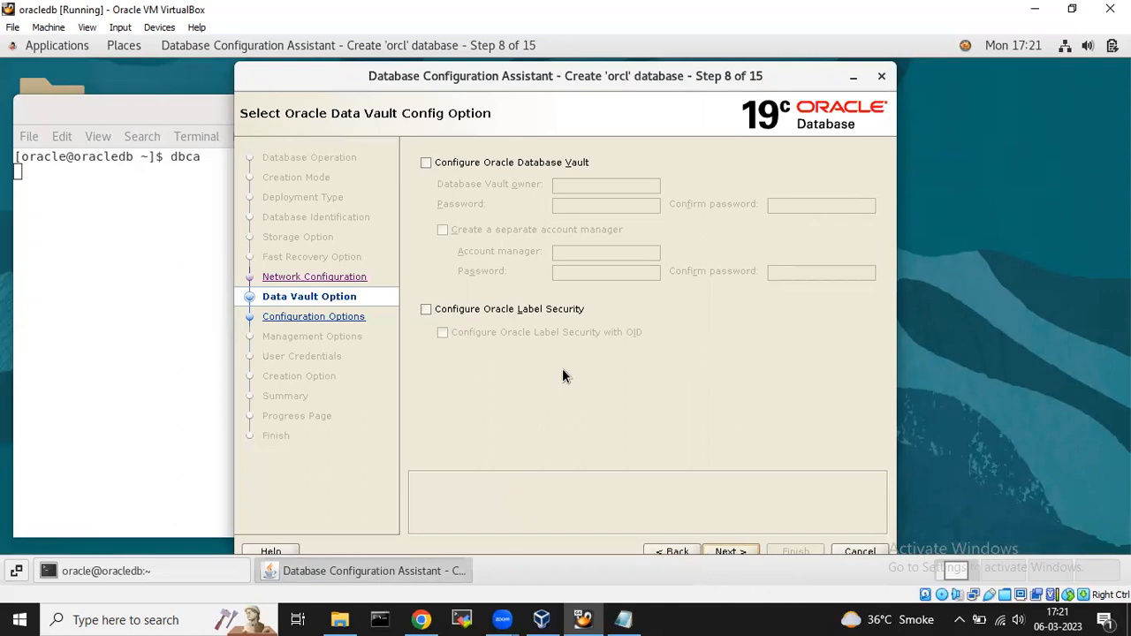
left_click(727, 551)
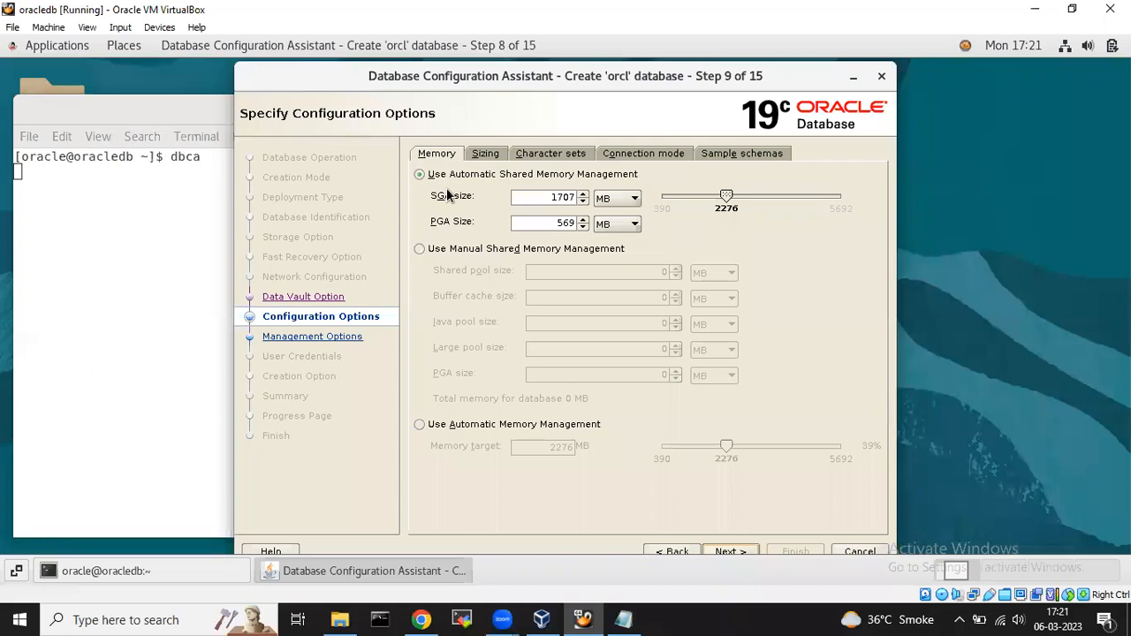
Keep automatic shared memory management (SGA 1707 MB, PGA 569 MB) and review sizing and character sets.
left_click(496, 176)
left_click(494, 156)
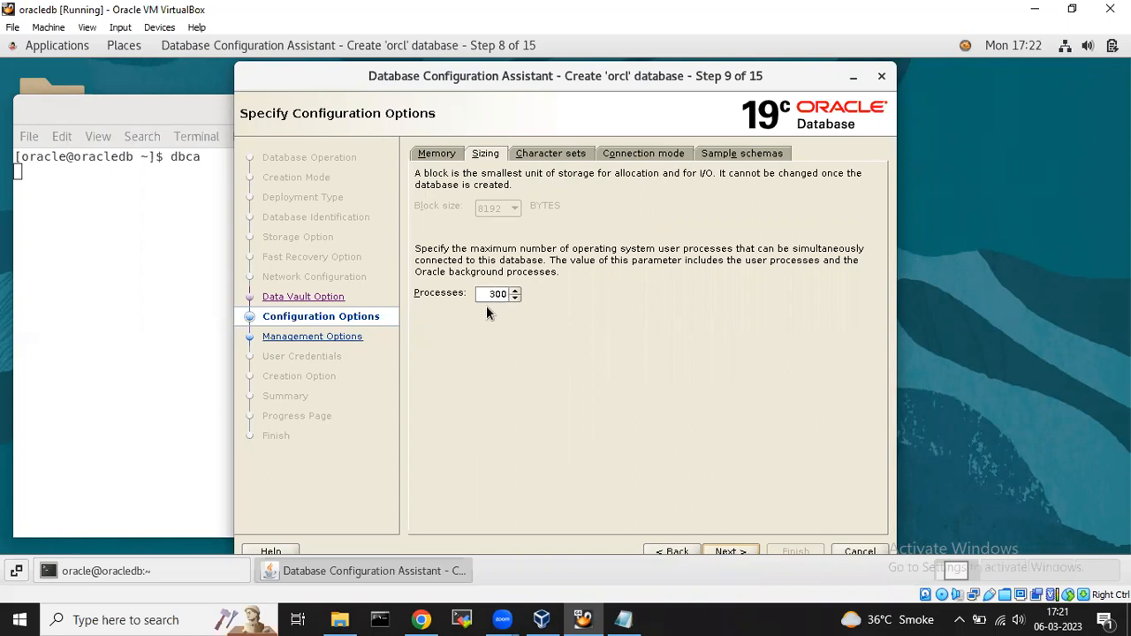
left_click(567, 156)
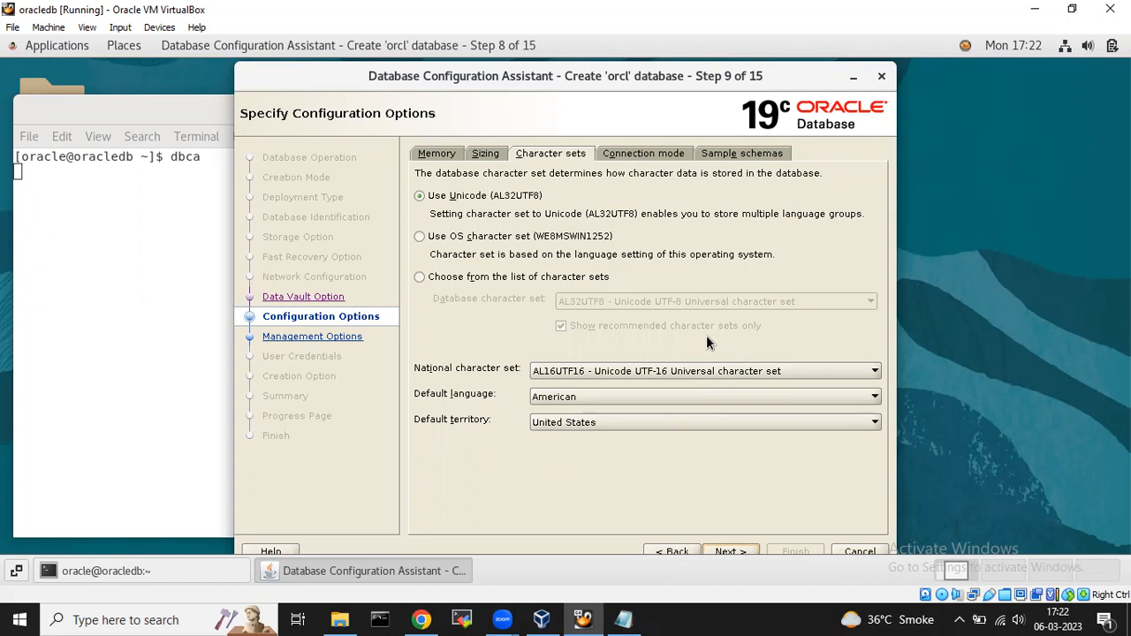
Keep AL32UTF8, set the national character set to UTF8, keep American and United States, and continue.
left_click(660, 372)
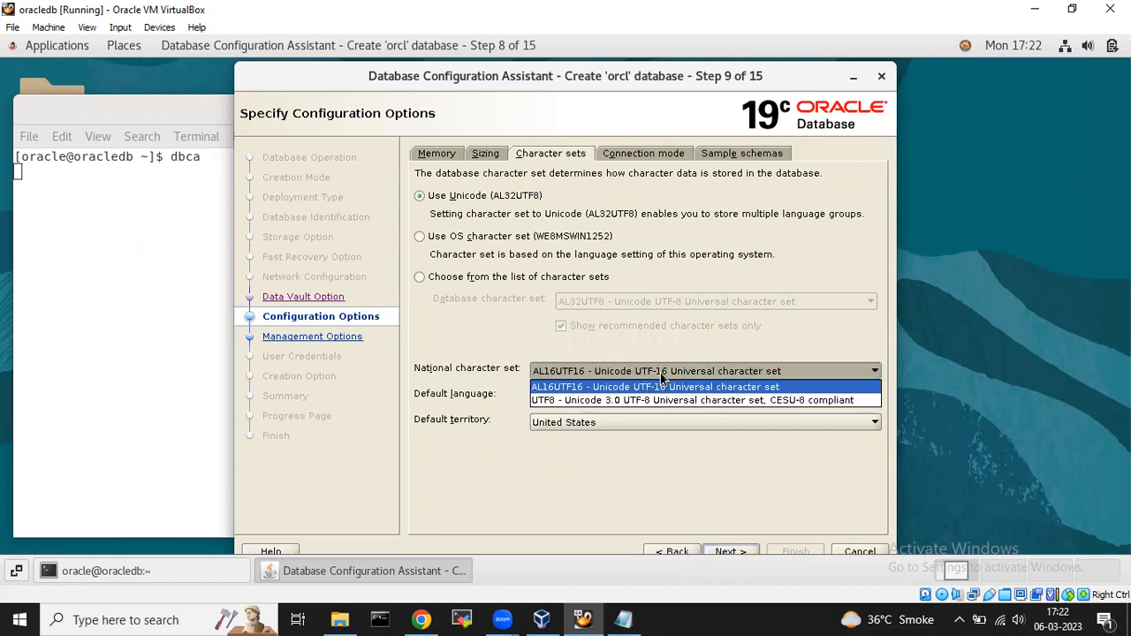
left_click(637, 401)
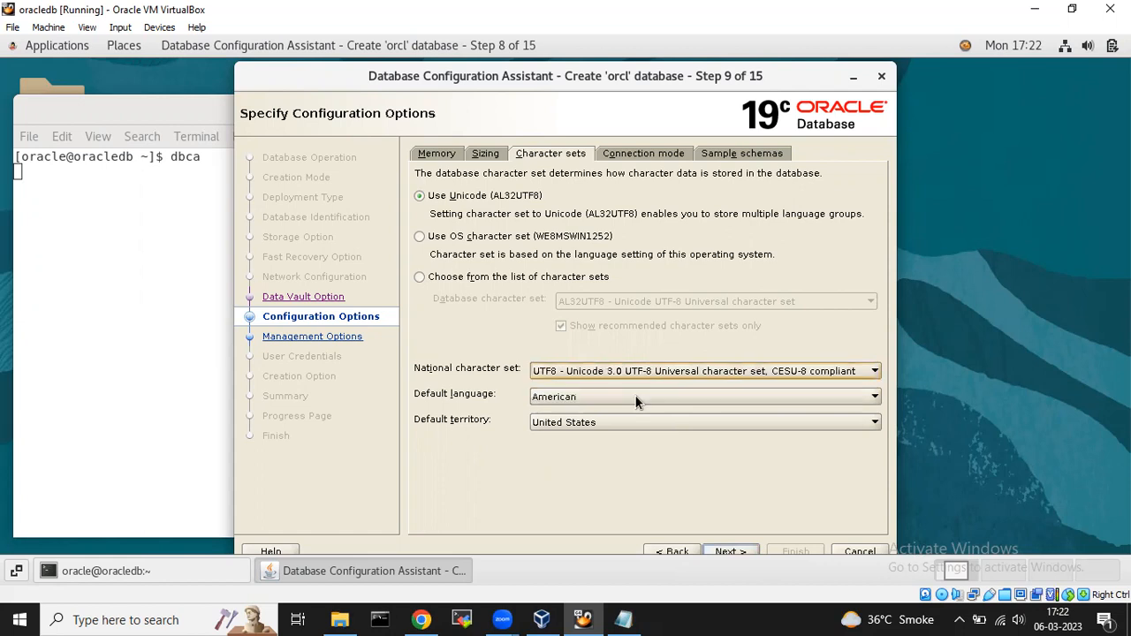
left_click(655, 372)
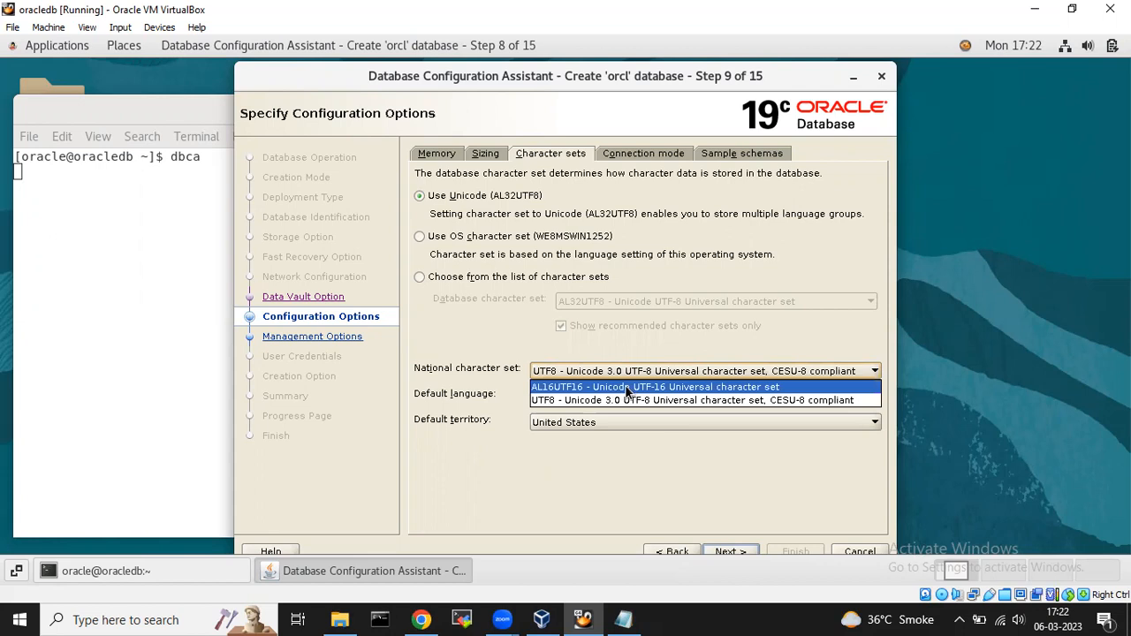
left_click(627, 388)
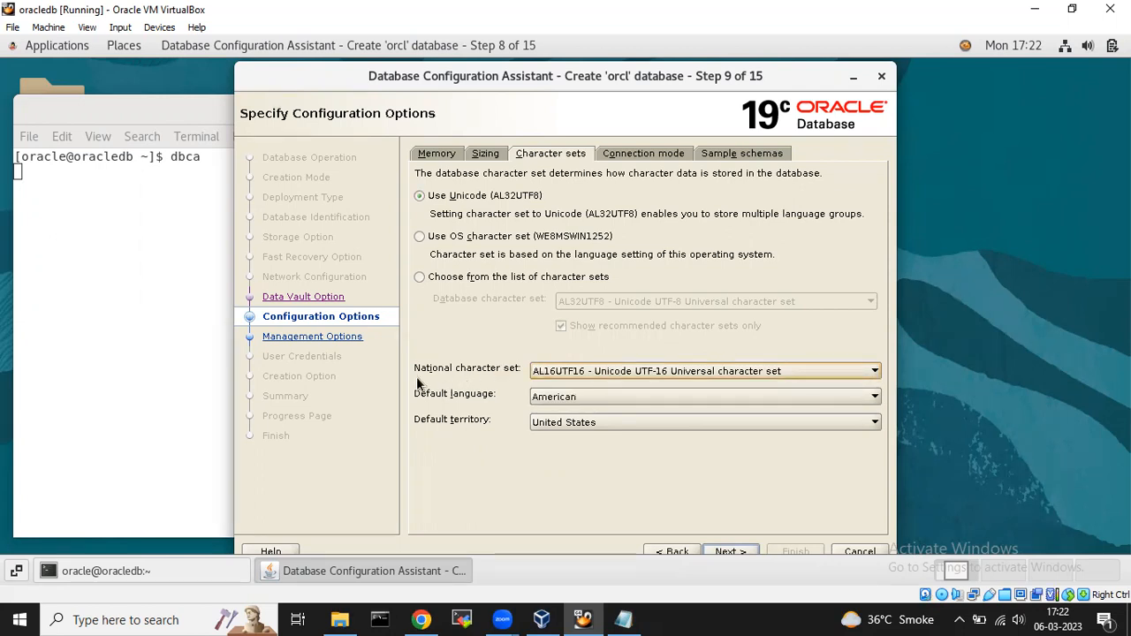
left_click(628, 370)
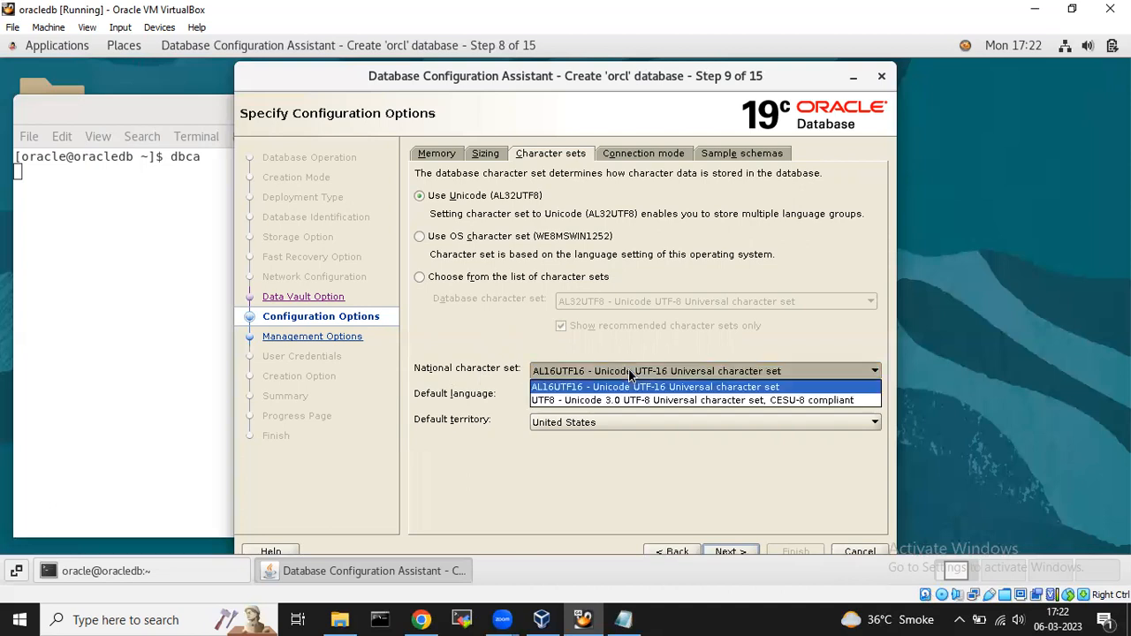
left_click(601, 400)
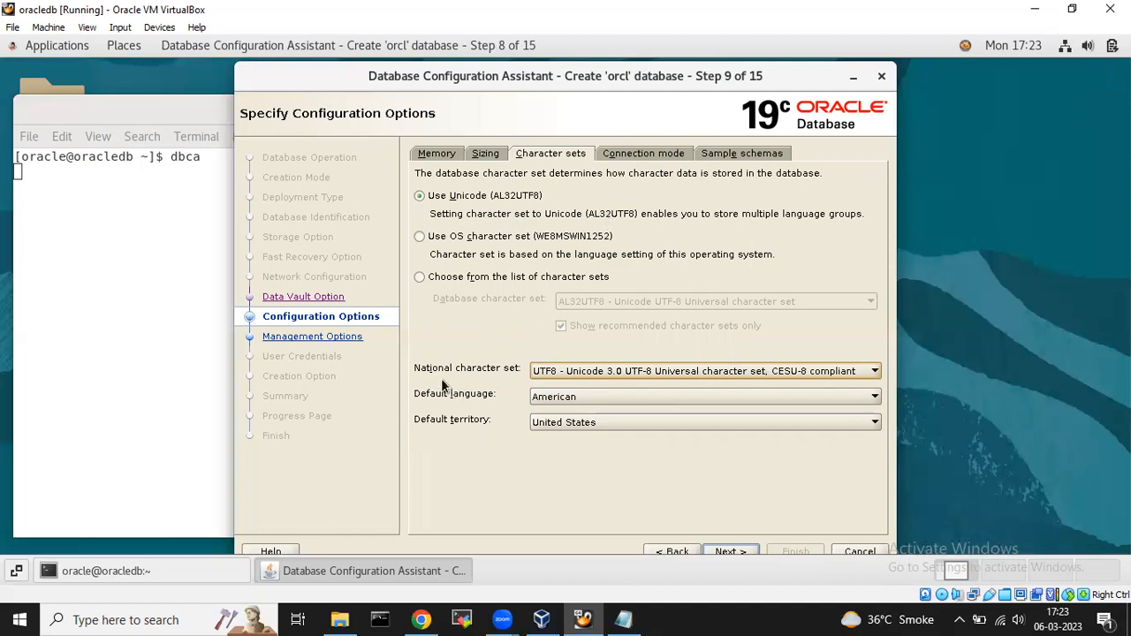
left_click(567, 370)
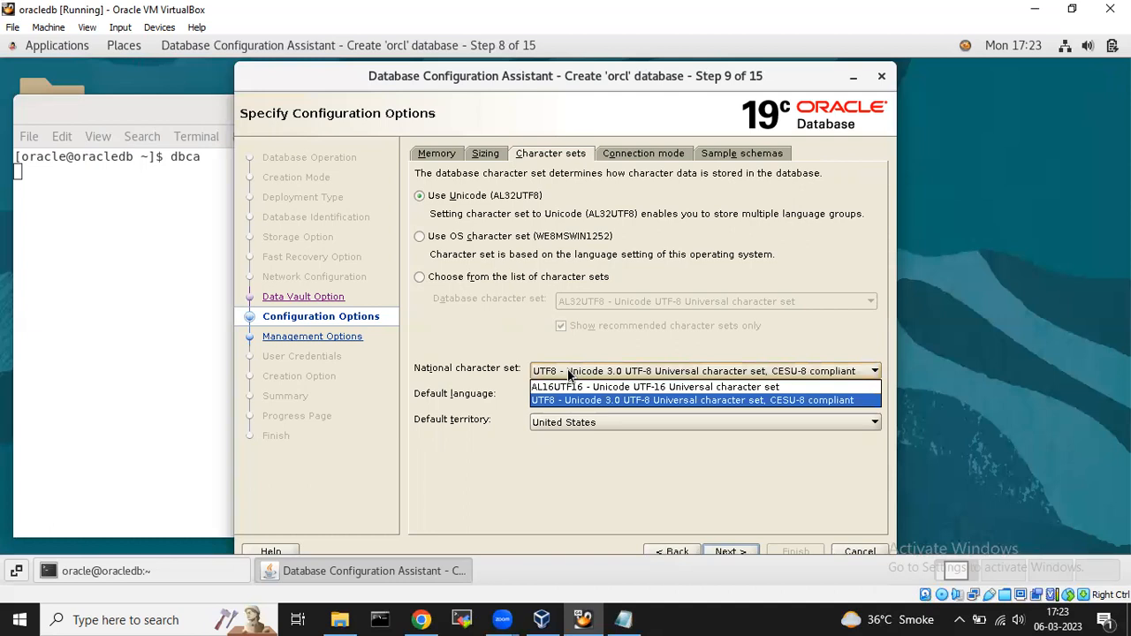
left_click(473, 375)
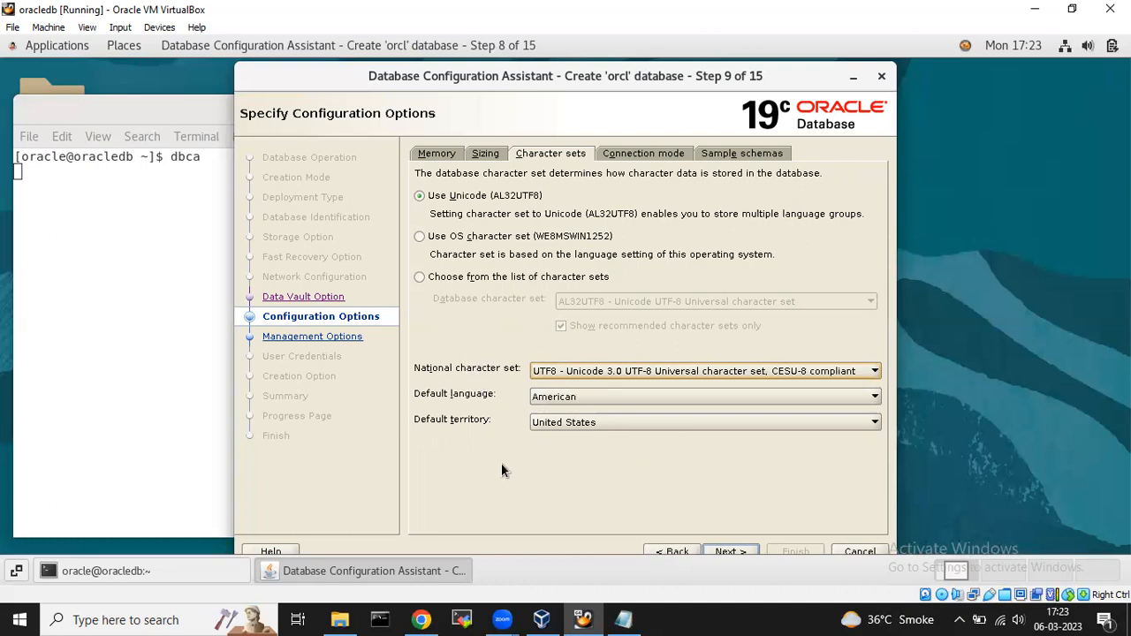
left_click(733, 548)
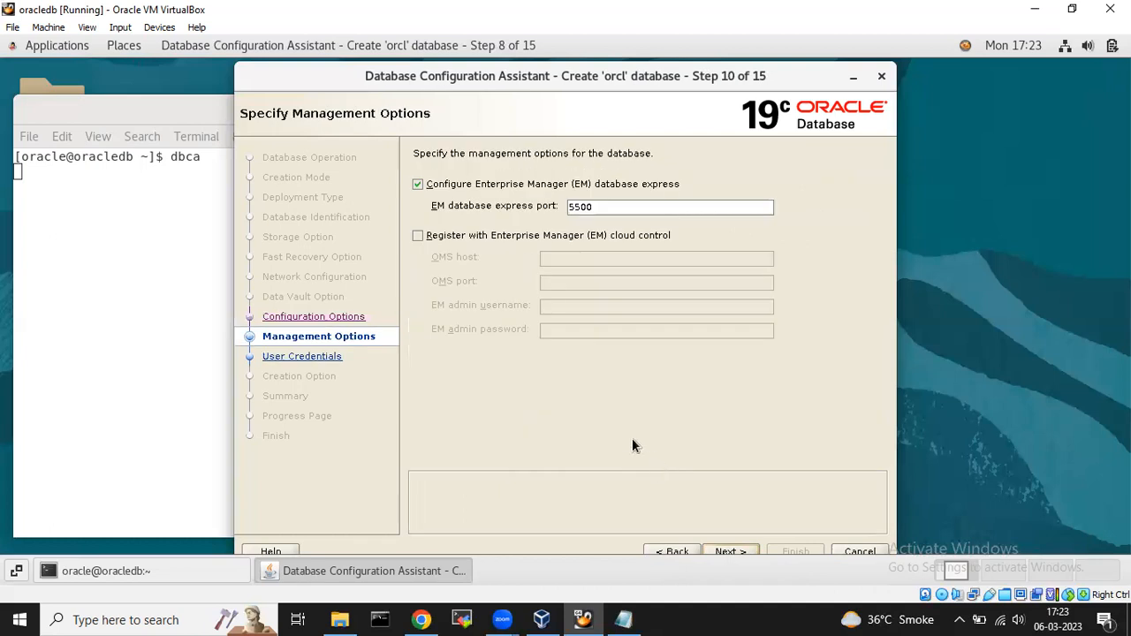
Uncheck EM Database Express, then enter and confirm one administrative password for all accounts.
left_click(423, 188)
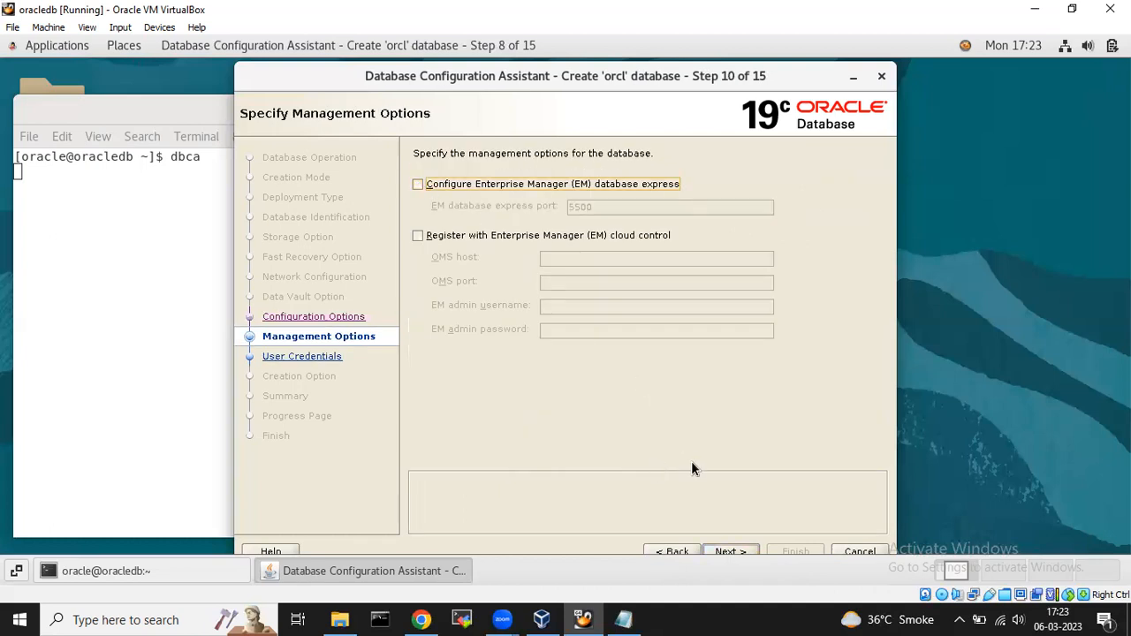
left_click(731, 552)
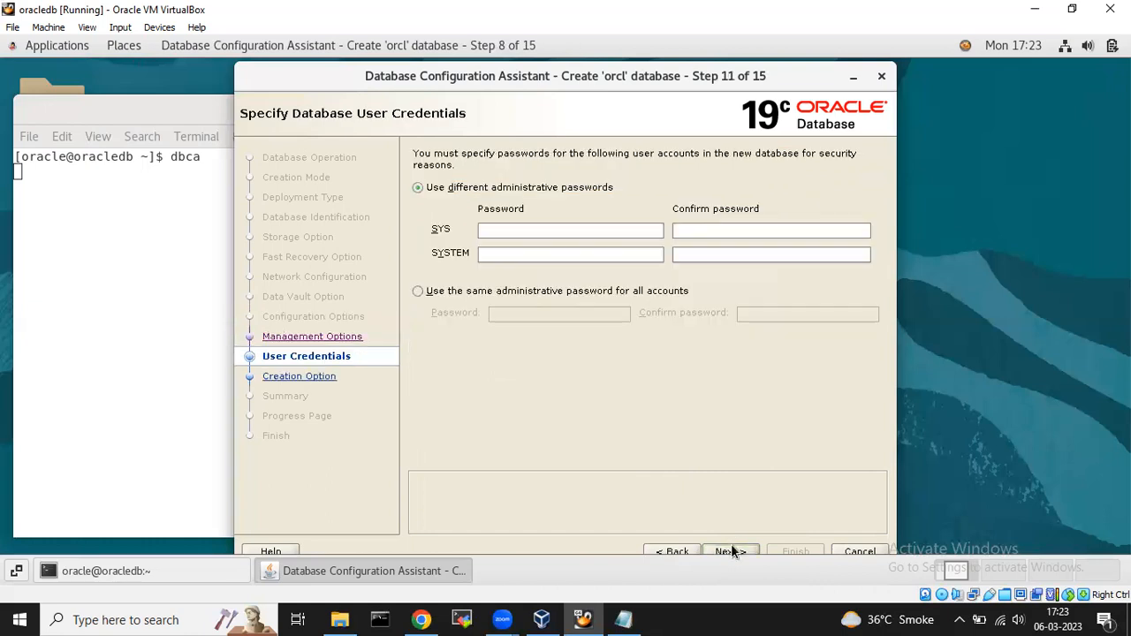
left_click(419, 291)
left_click(540, 312)
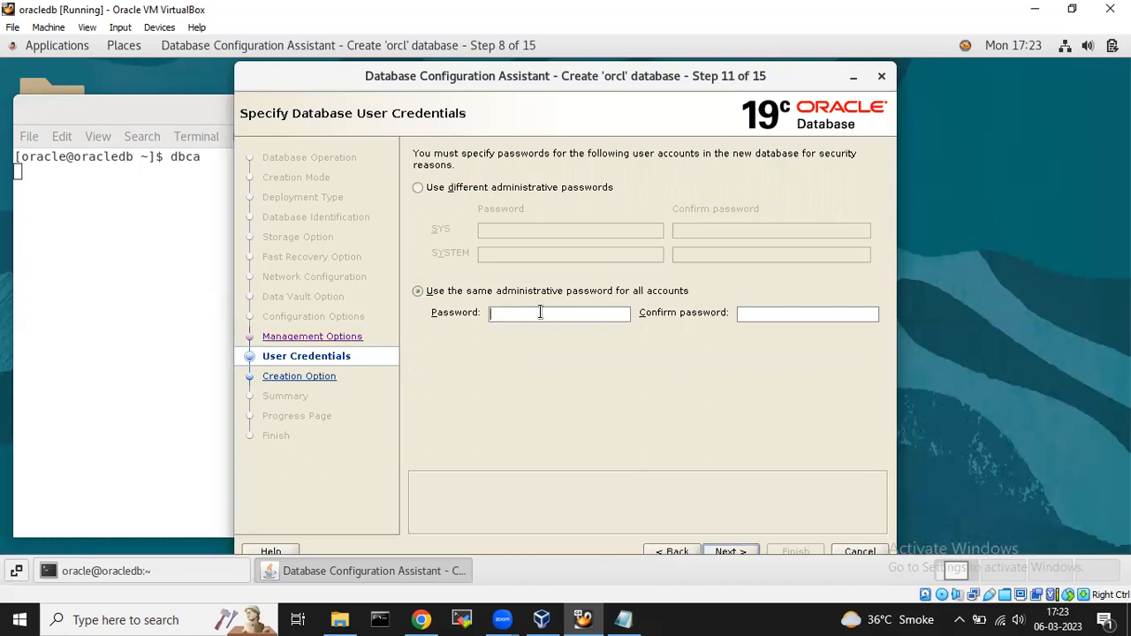
type("oracle")
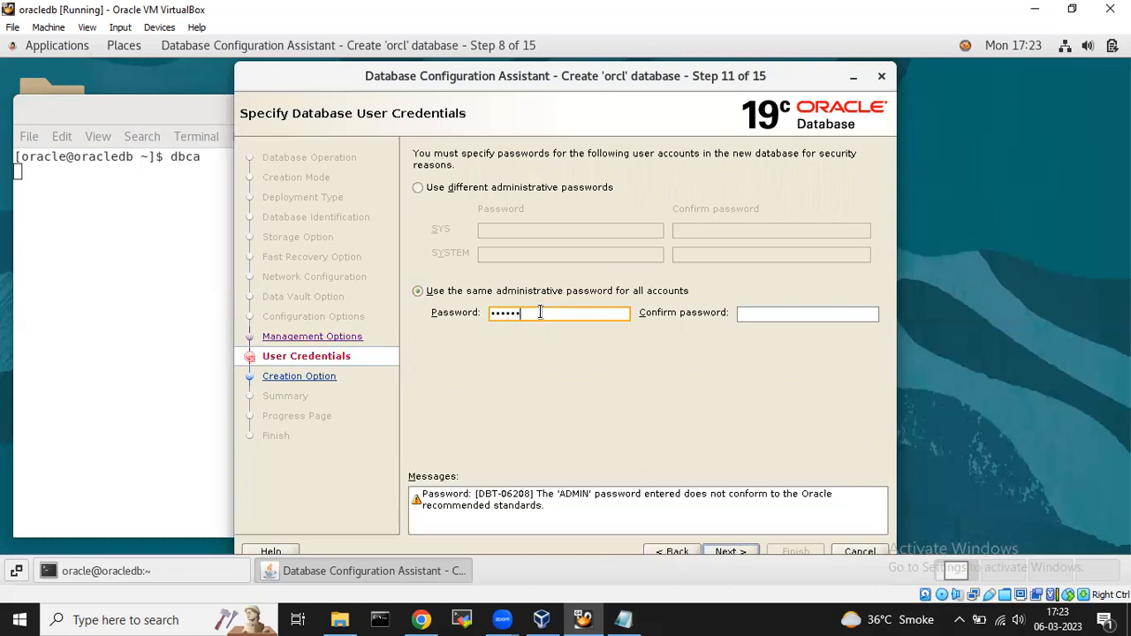
key("Tab")
type("oracle")
left_click(730, 548)
Accept the password-standards warning and review all initialization parameters (db_name orcl, processes 300) before closing them.
left_click(600, 375)
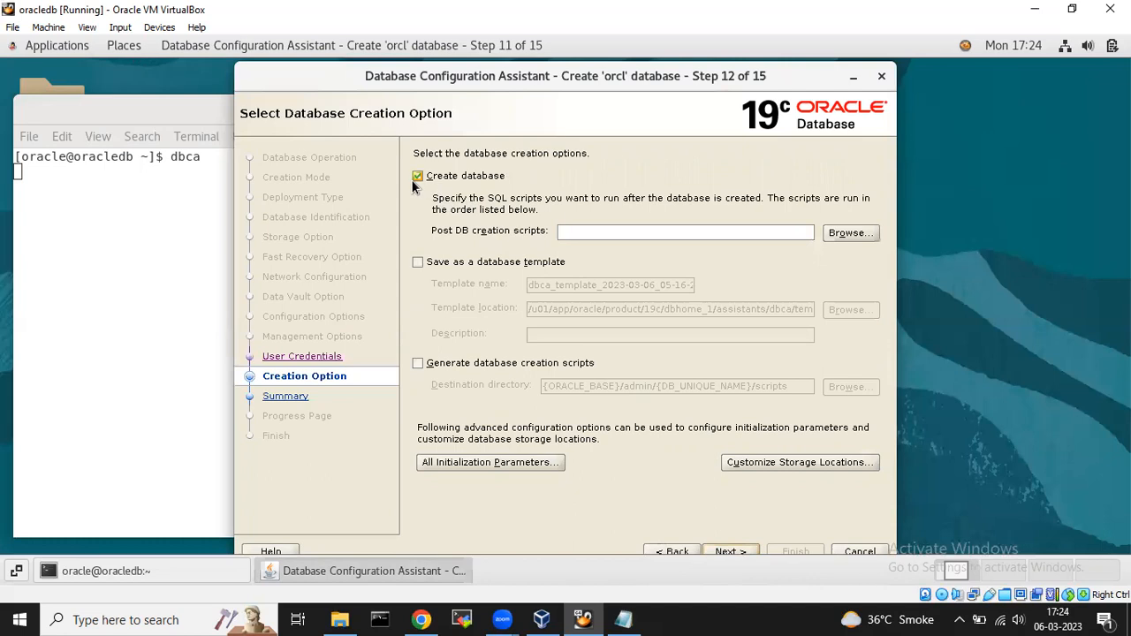
left_click(500, 469)
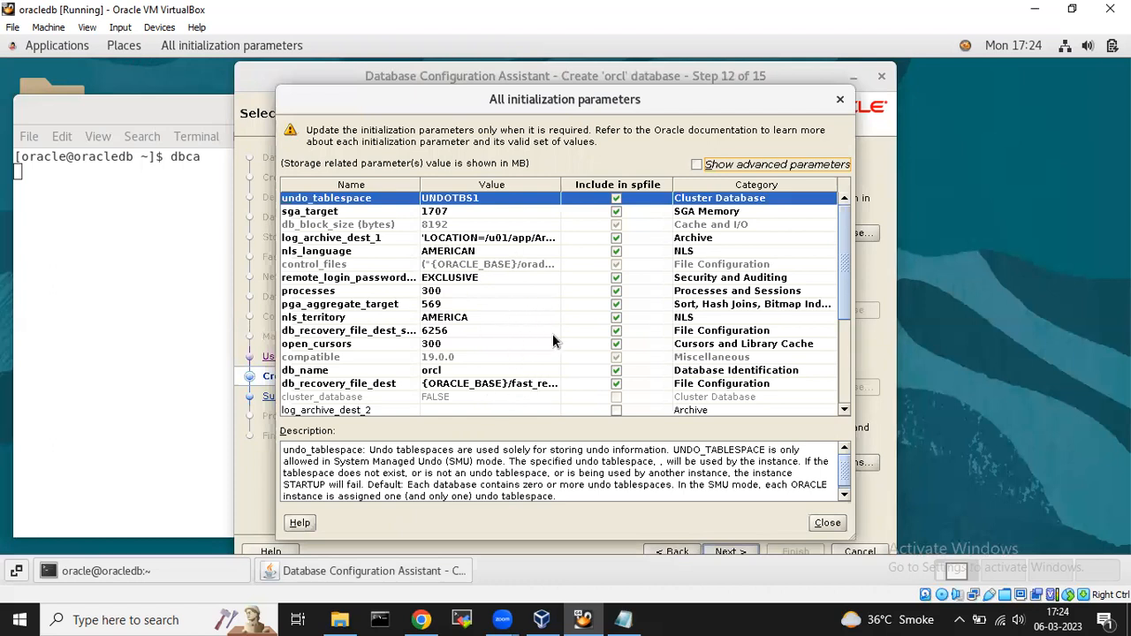
left_click(840, 99)
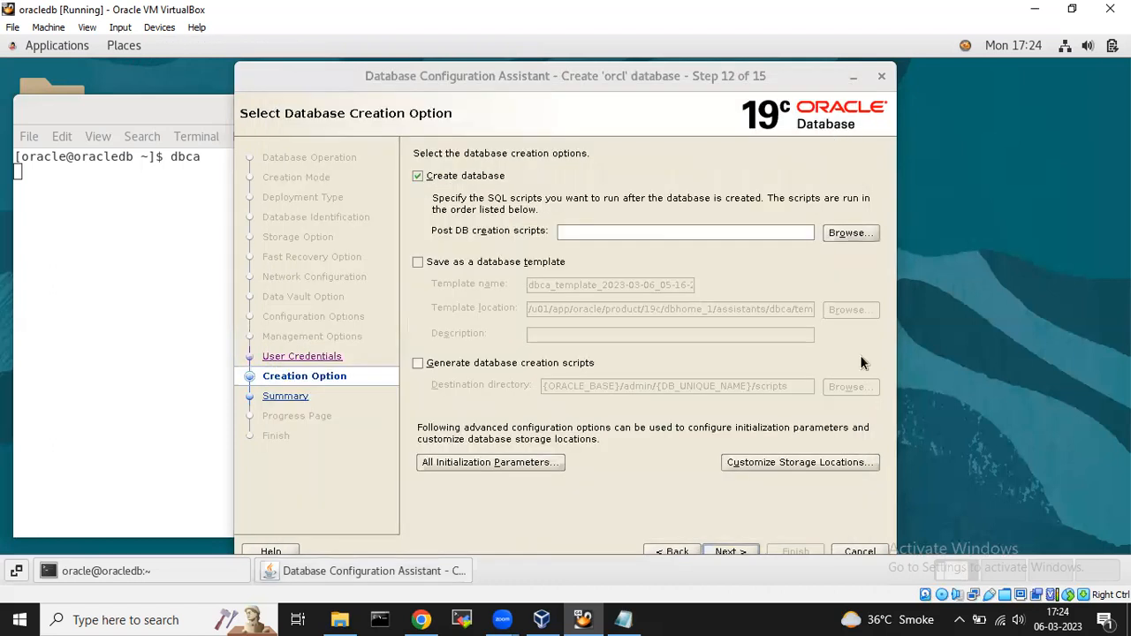
Open Customize Storage and review control files, datafiles and redo log groups 1–3 (204800 KB each).
left_click(797, 462)
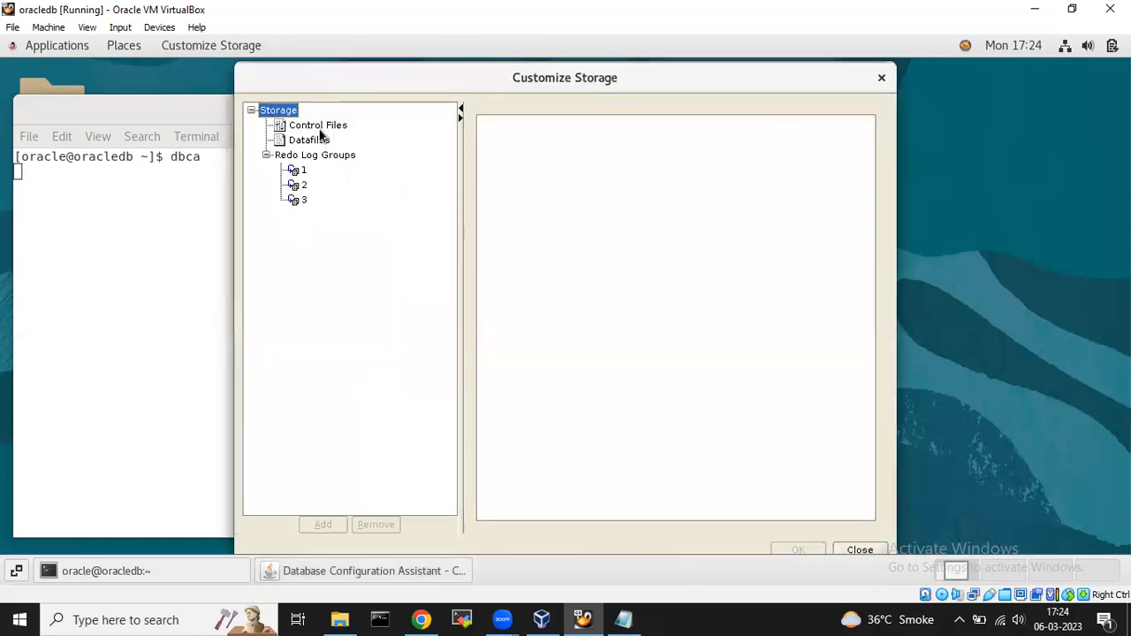
left_click(321, 127)
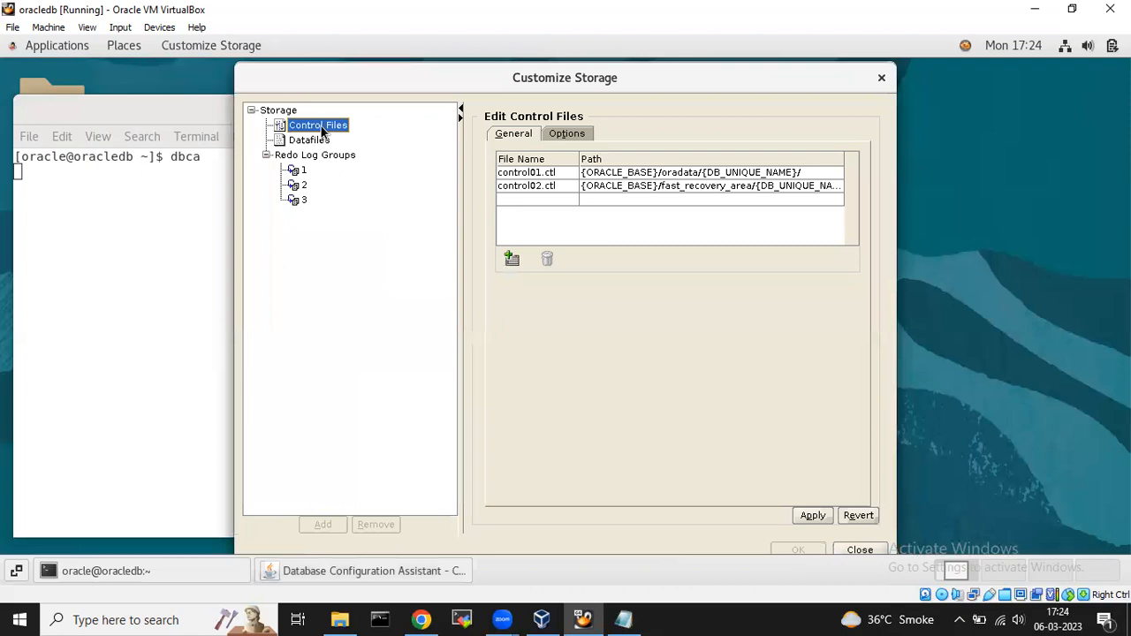
left_click(311, 140)
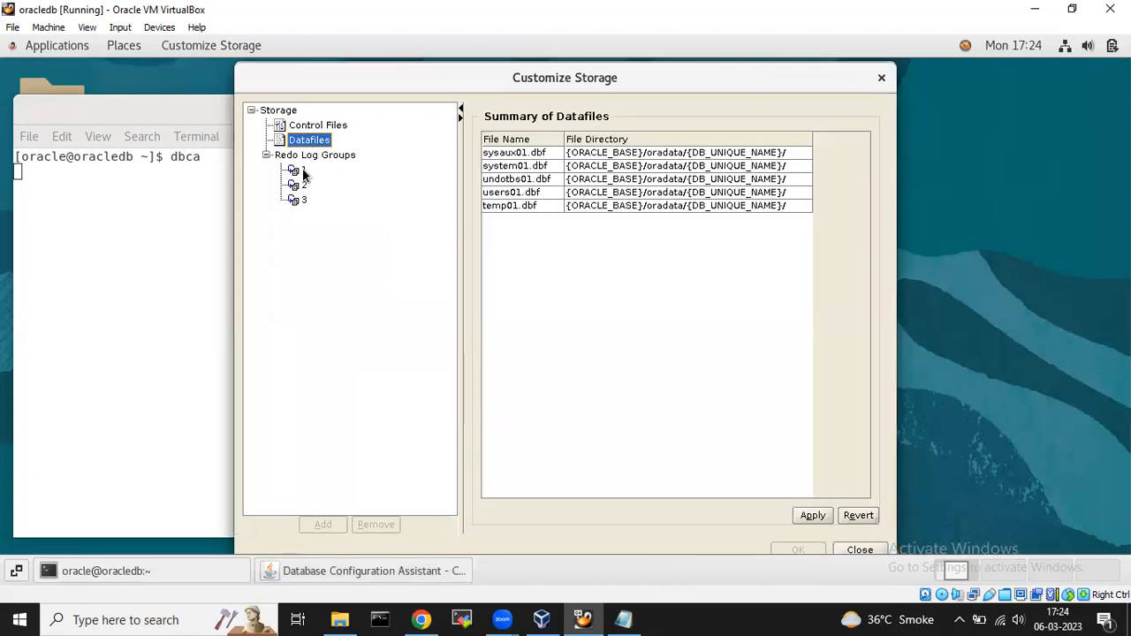
left_click(304, 171)
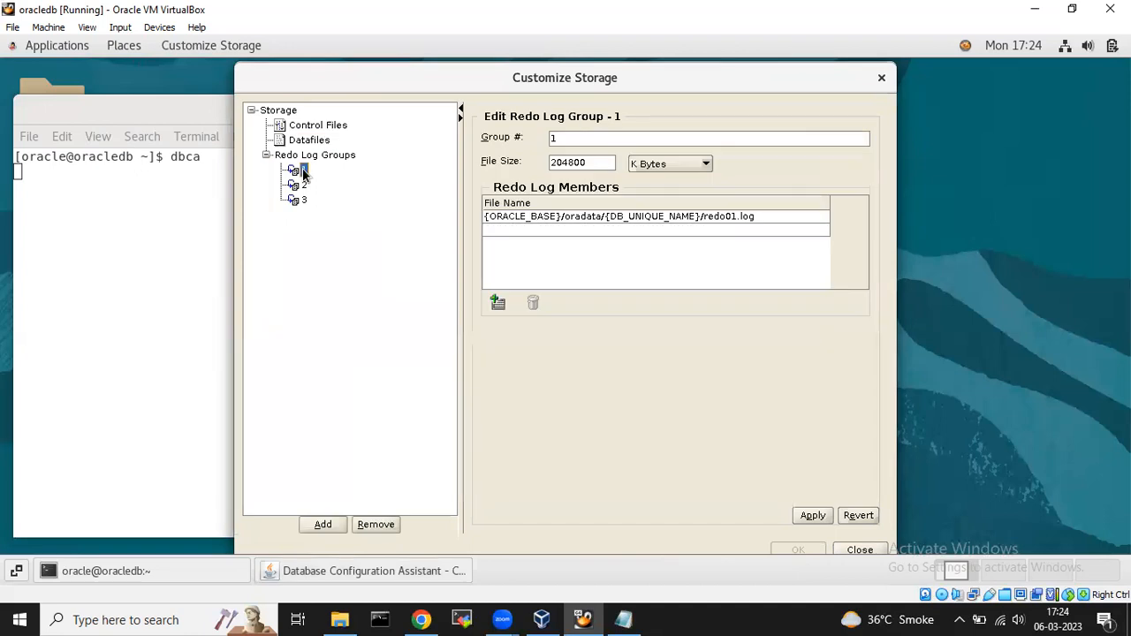
left_click(304, 186)
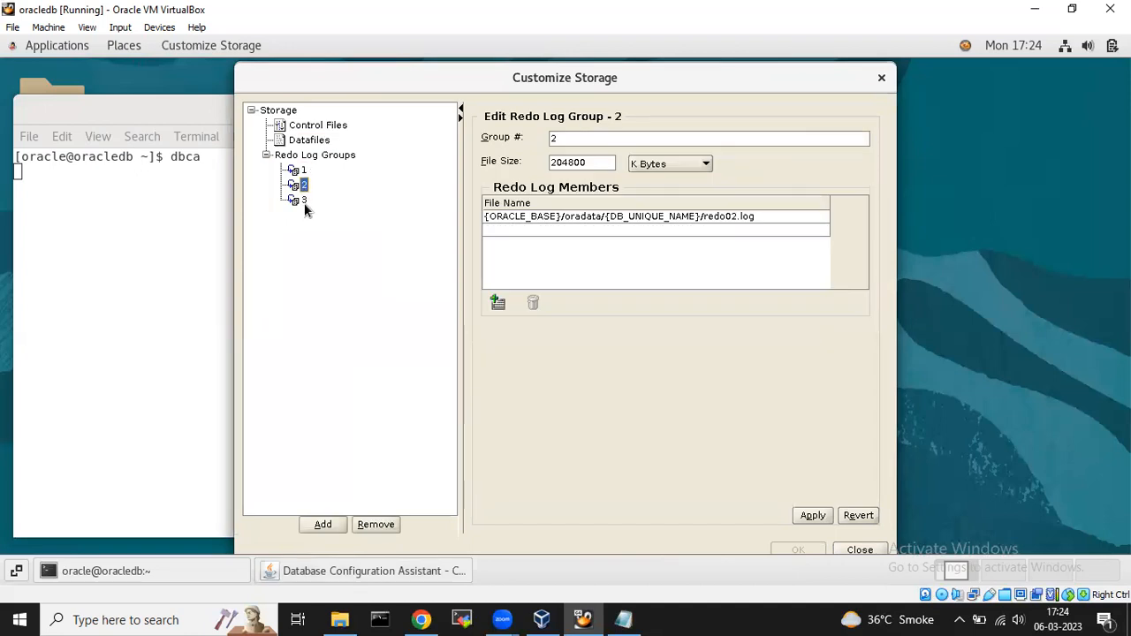
left_click(304, 201)
left_click(304, 171)
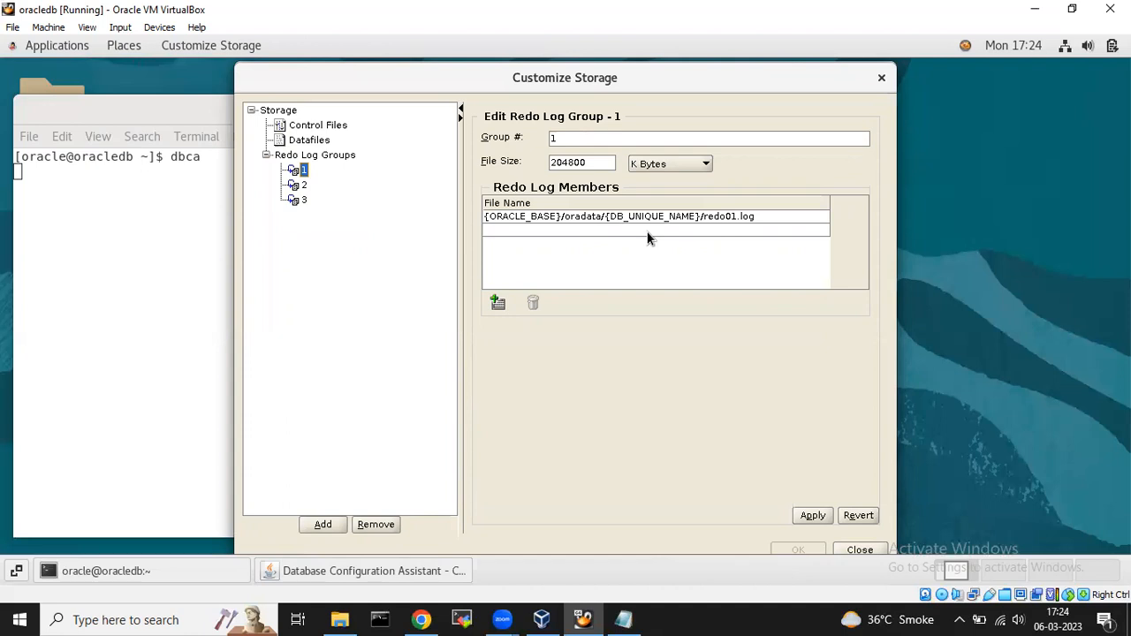
Inspect the redo01.log member path without changing it, then view the control01.ctl and control02.ctl locations.
double_click(532, 230)
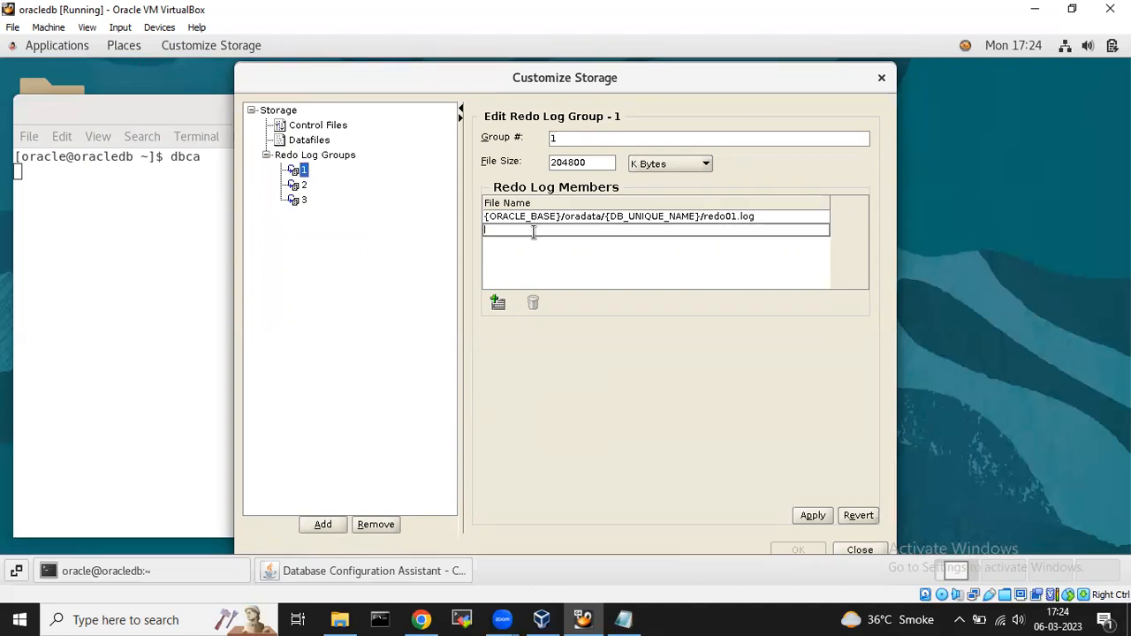
left_click(606, 250)
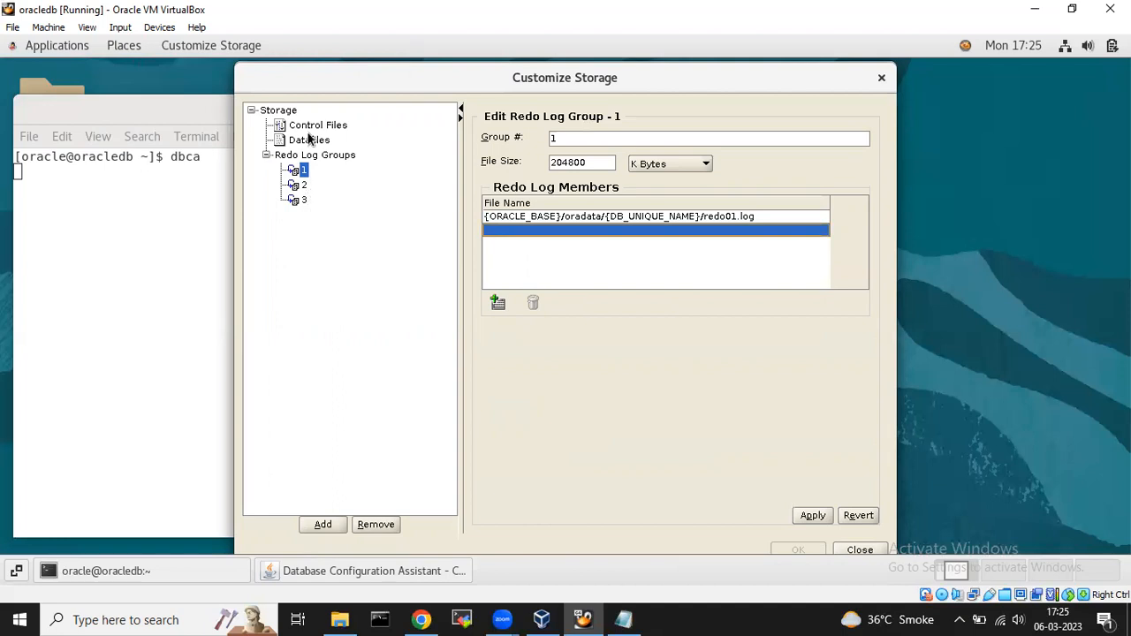
double_click(714, 222)
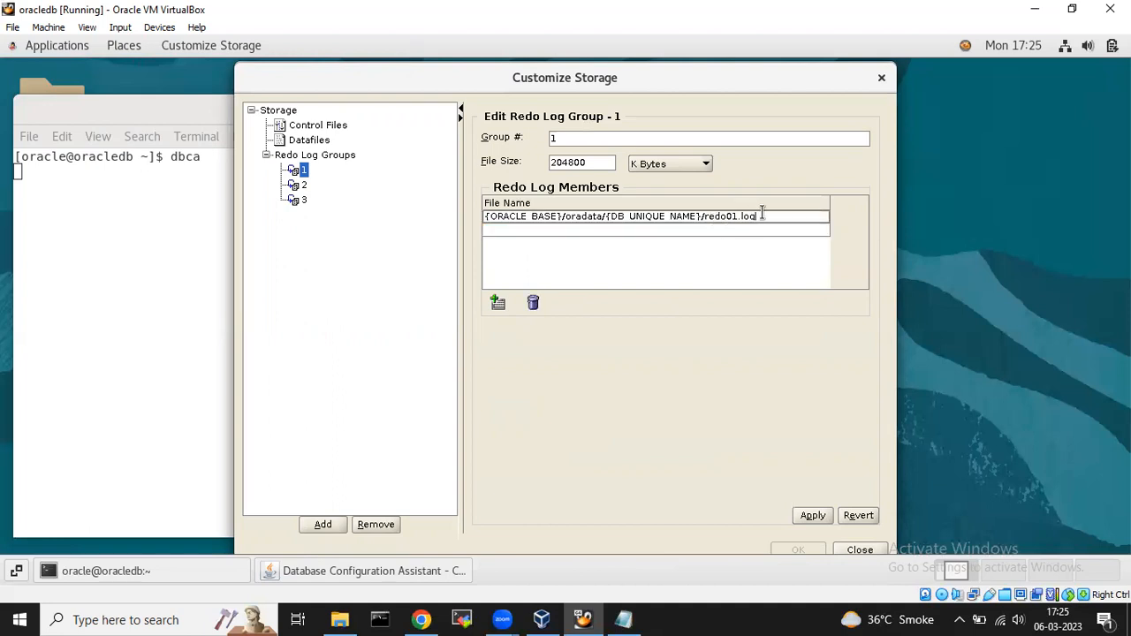
double_click(616, 230)
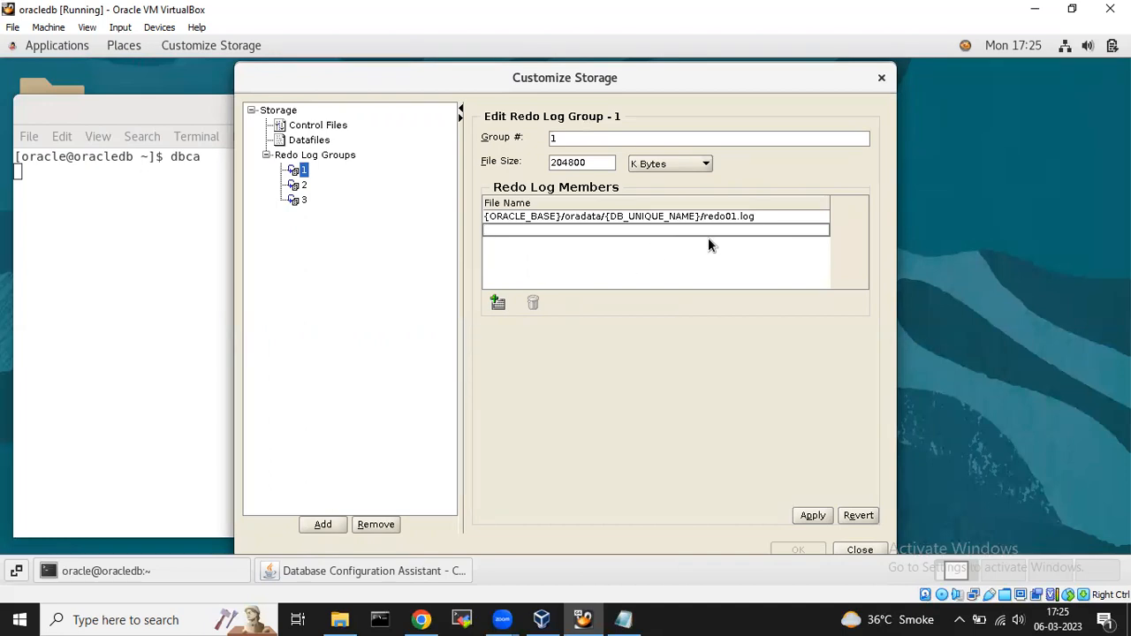
left_click(767, 217)
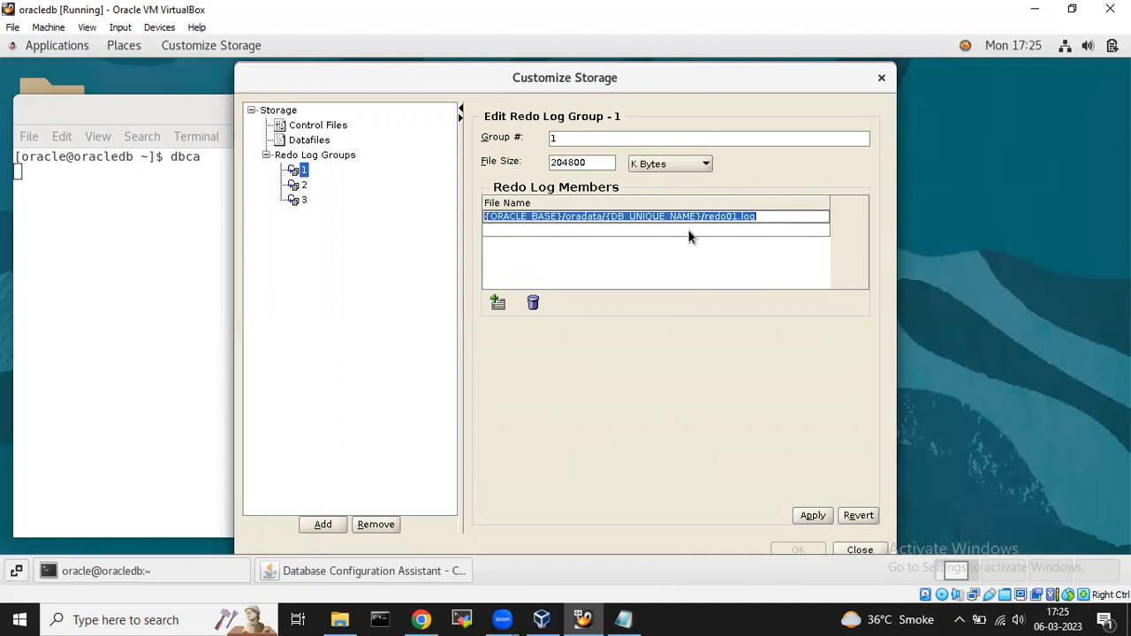
left_click(615, 230)
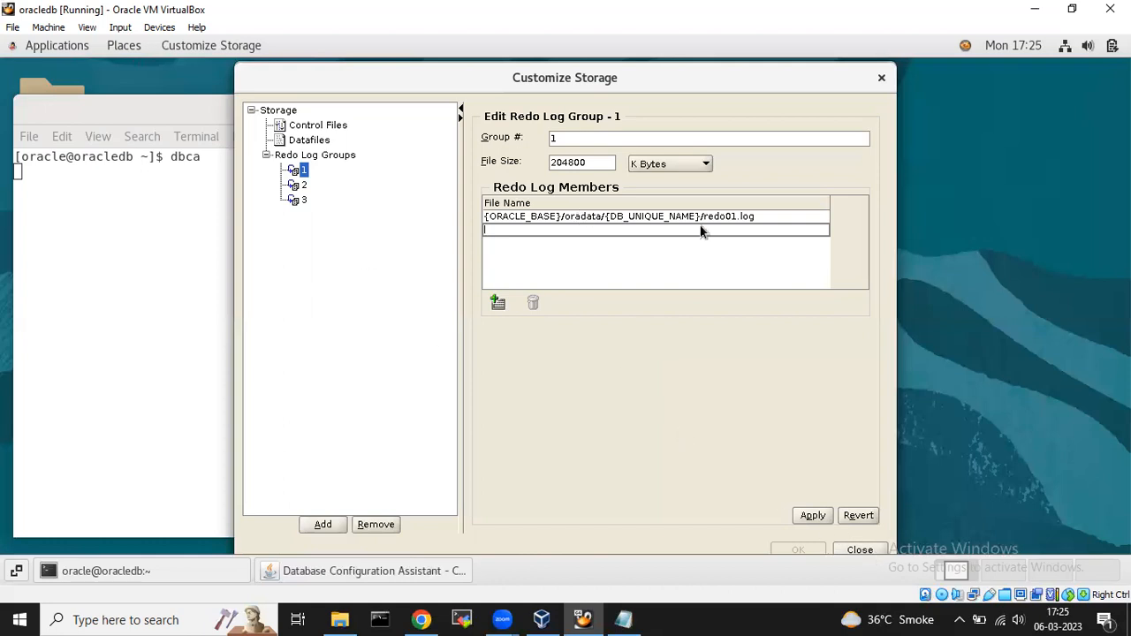
left_click(309, 141)
left_click(329, 125)
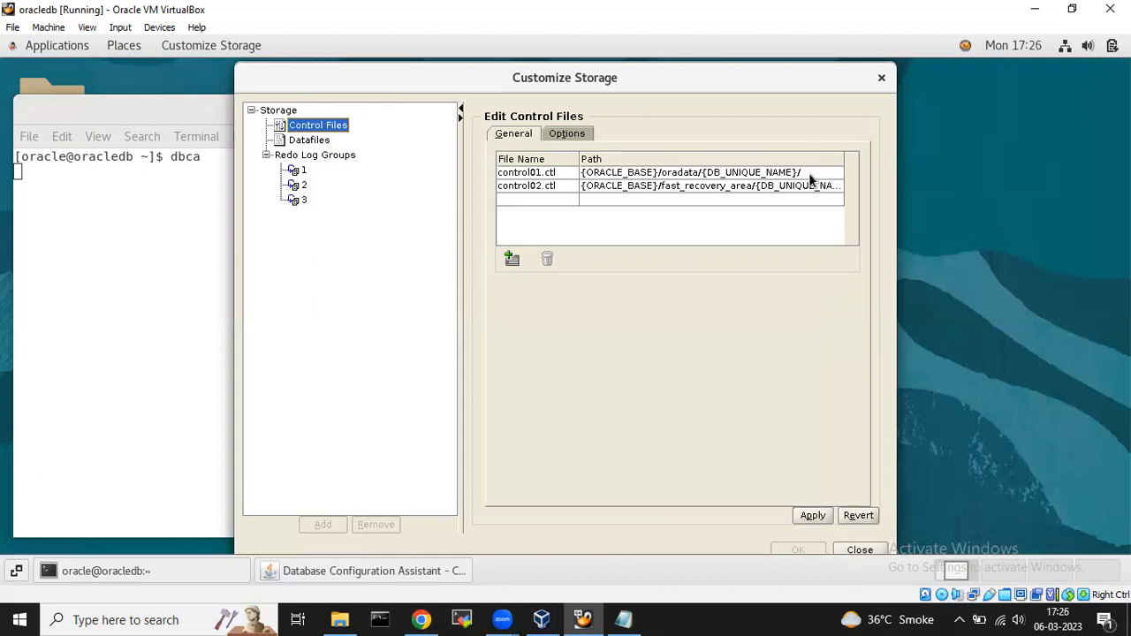
Apply the default datafile storage locations and close Customize Storage with OK.
left_click(320, 144)
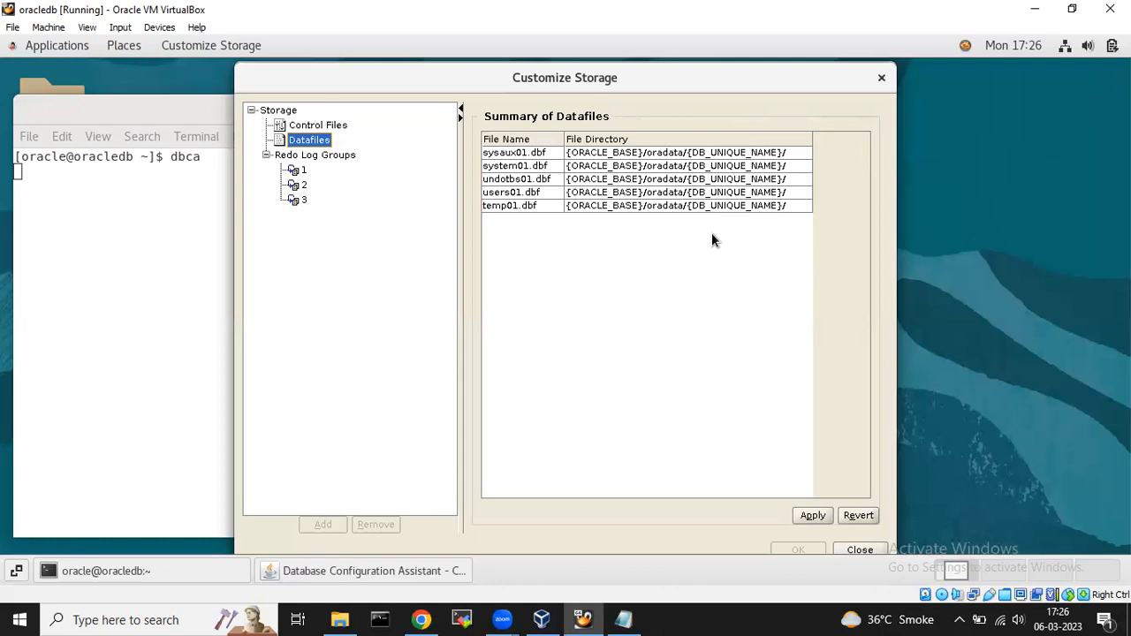
left_click(813, 516)
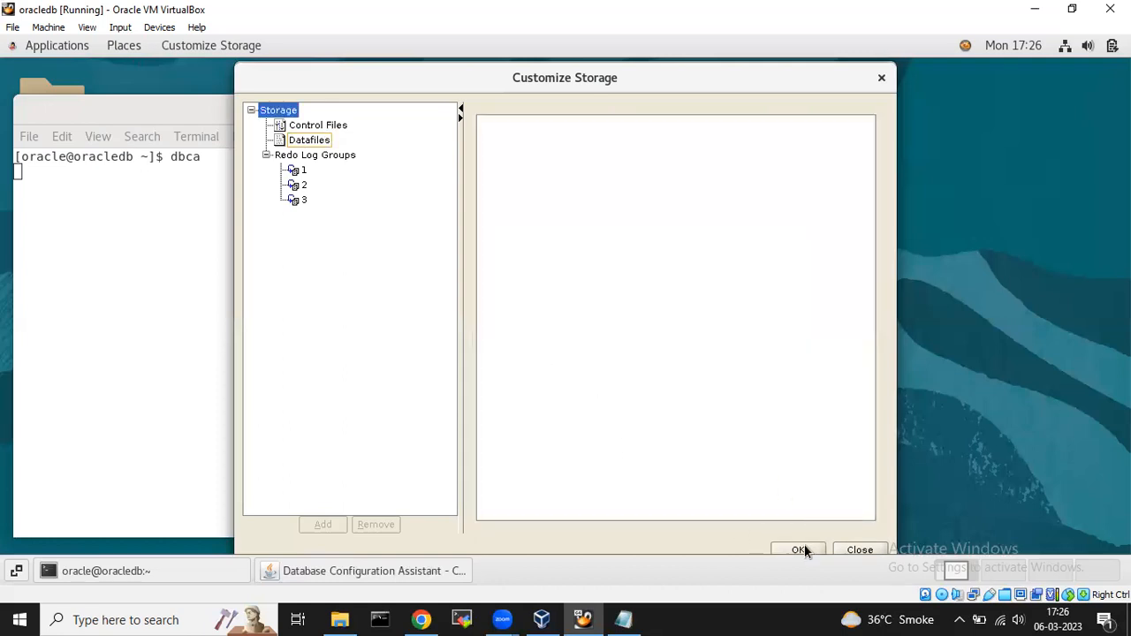
left_click(800, 549)
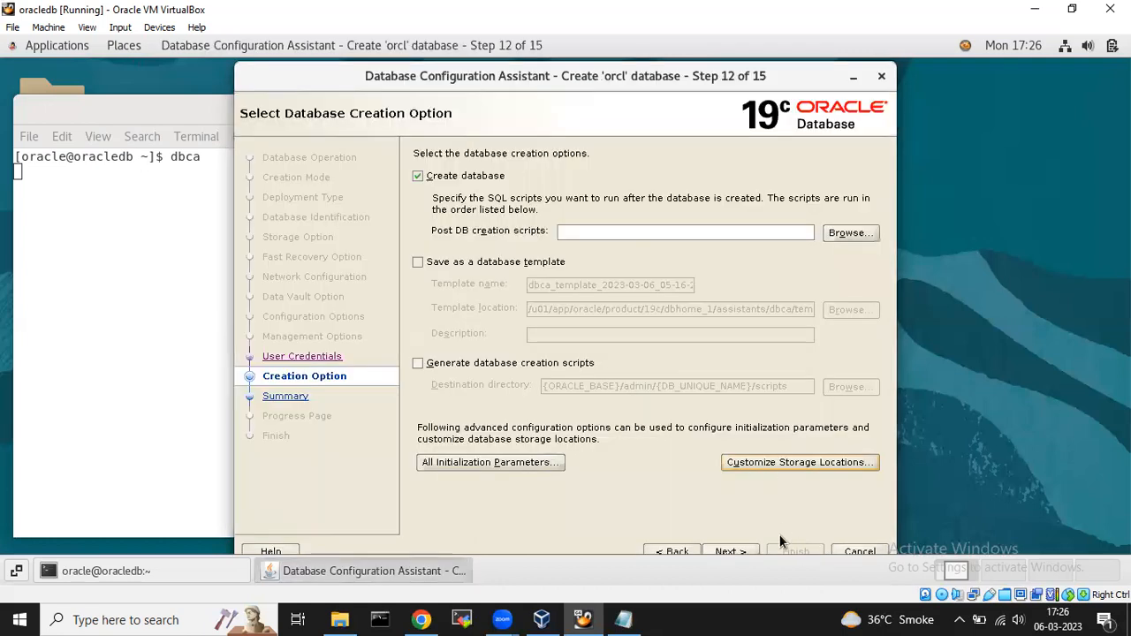
Continue past Creation Option and accept the DBT-06801 warning about the 6,256 MB Fast Recovery Area.
left_click(728, 547)
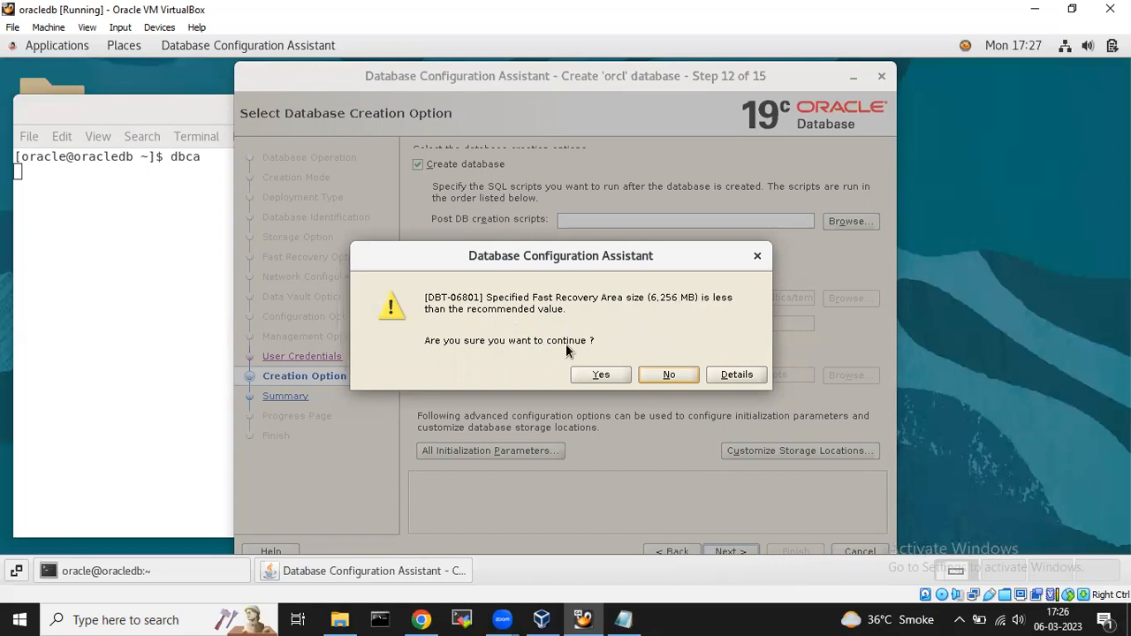
left_click(600, 375)
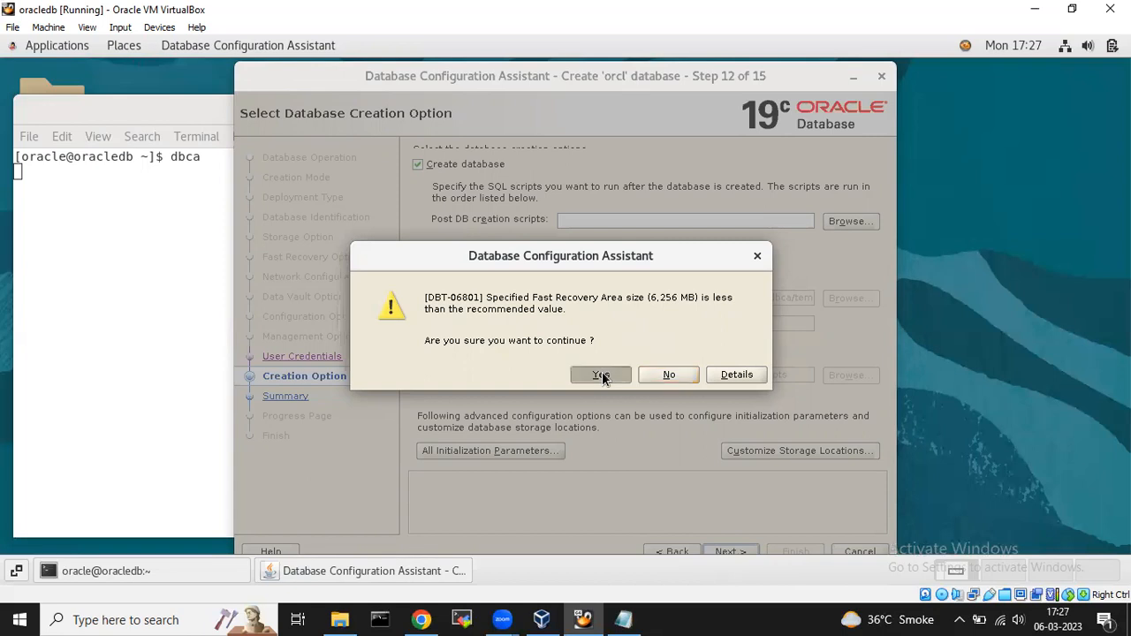
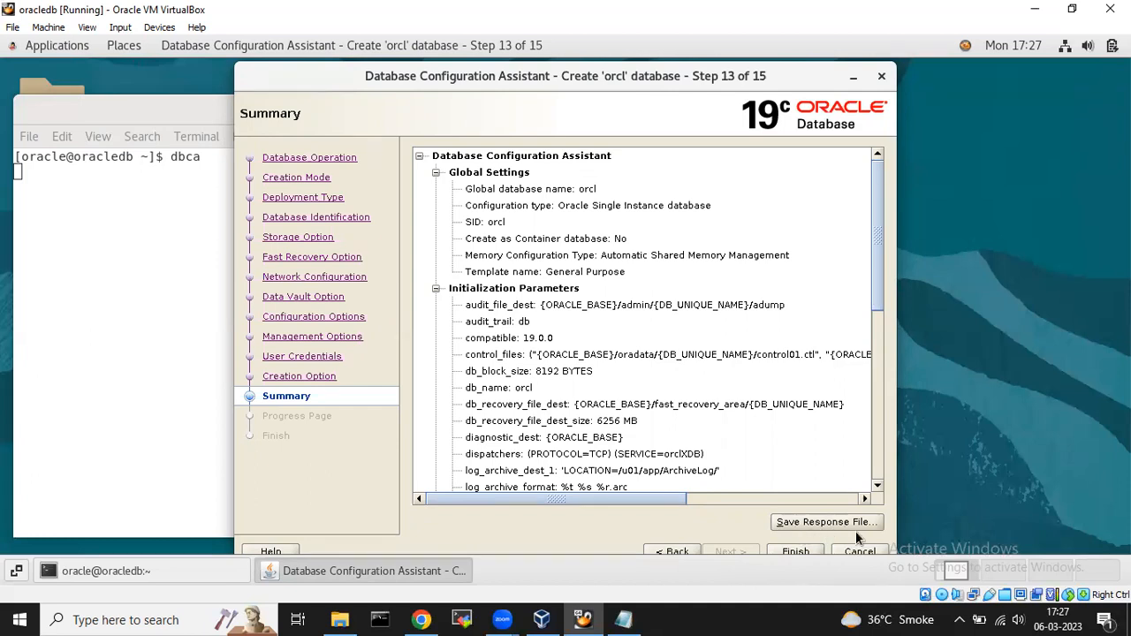
Finish the Summary page to launch creation of the orcl database.
left_click(794, 551)
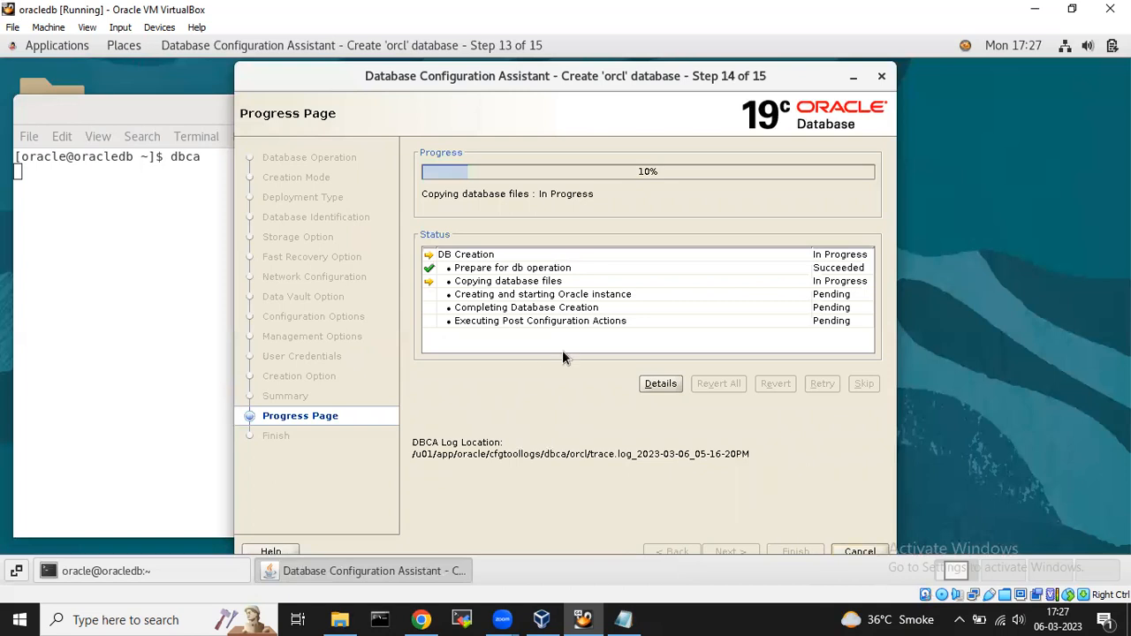
left_click(660, 383)
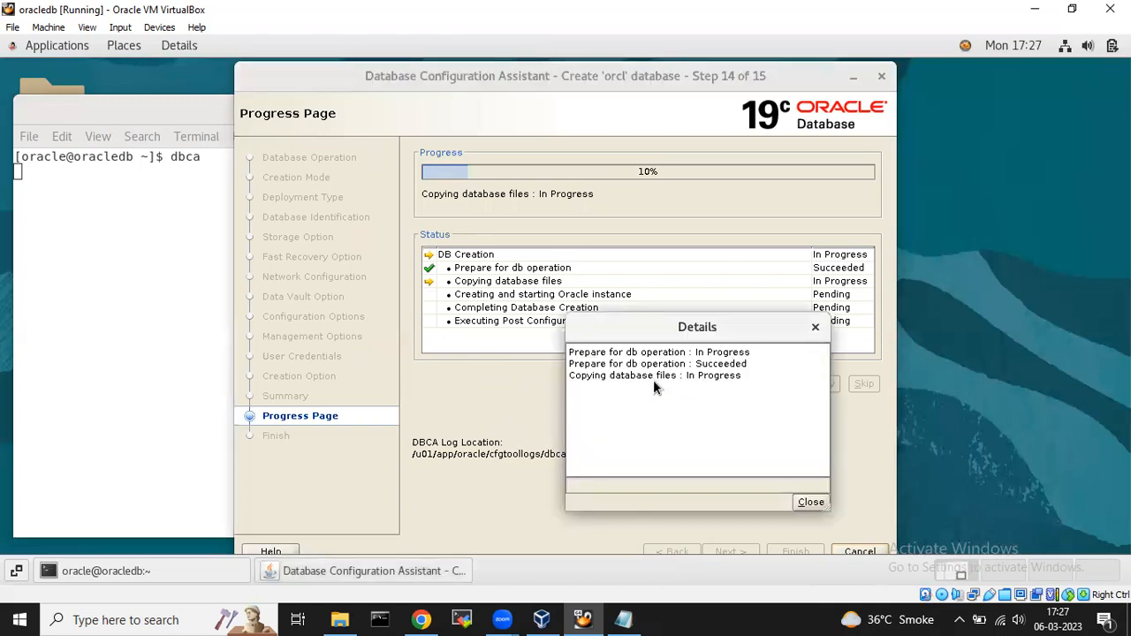
left_click(816, 327)
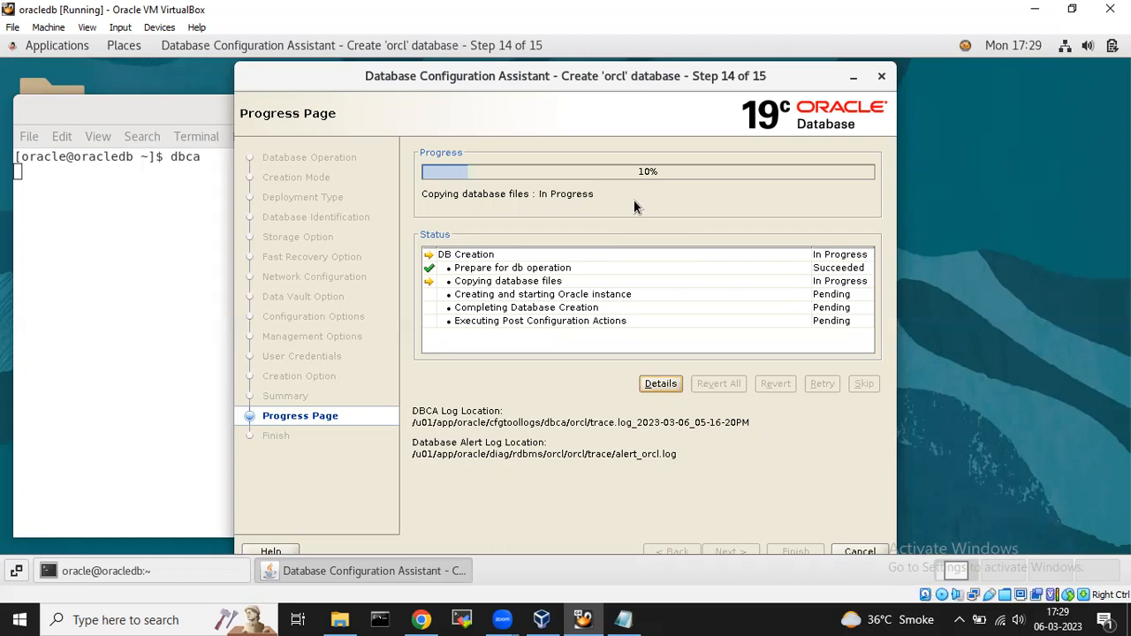
Bring the Notepad setup notes forward and highlight the Oracle home path and 'preinstall' words.
left_click(624, 618)
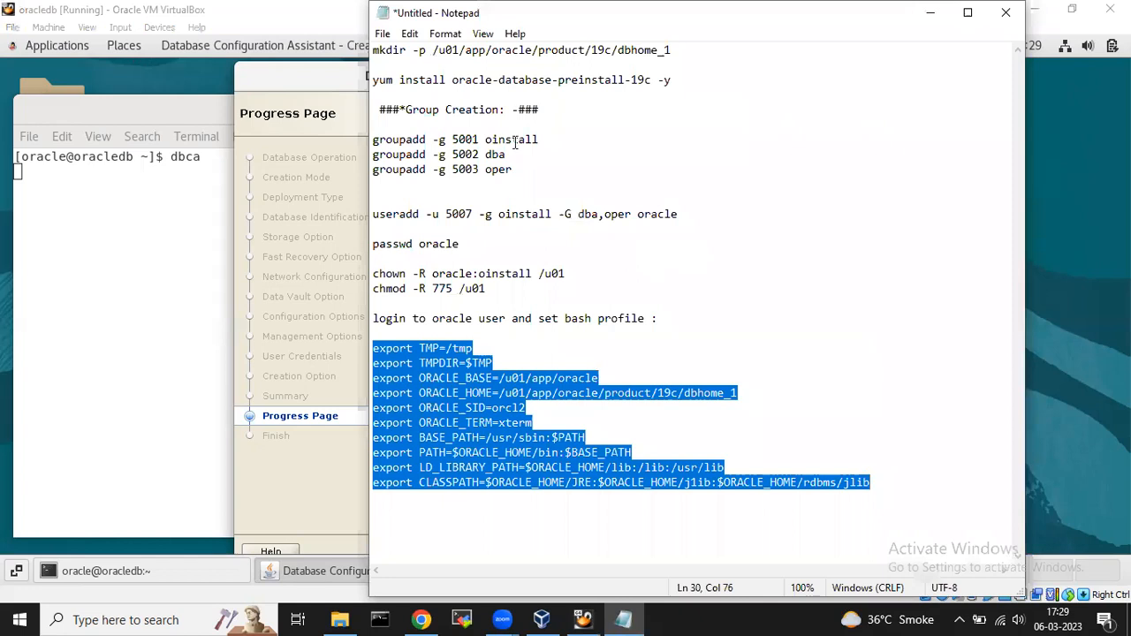
double_click(630, 50)
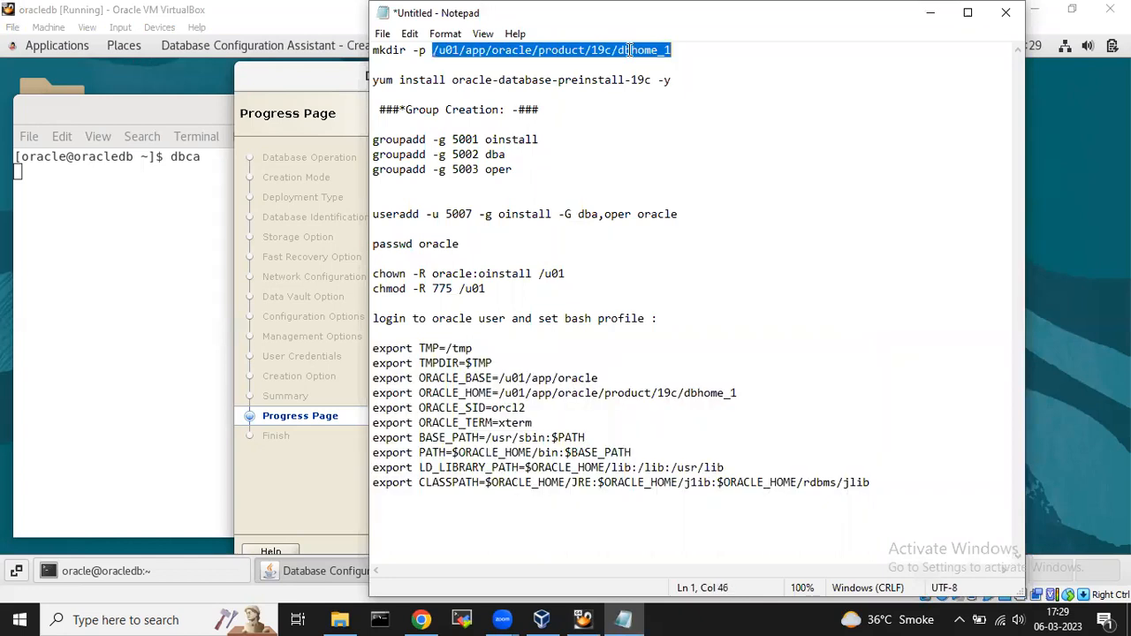
double_click(570, 80)
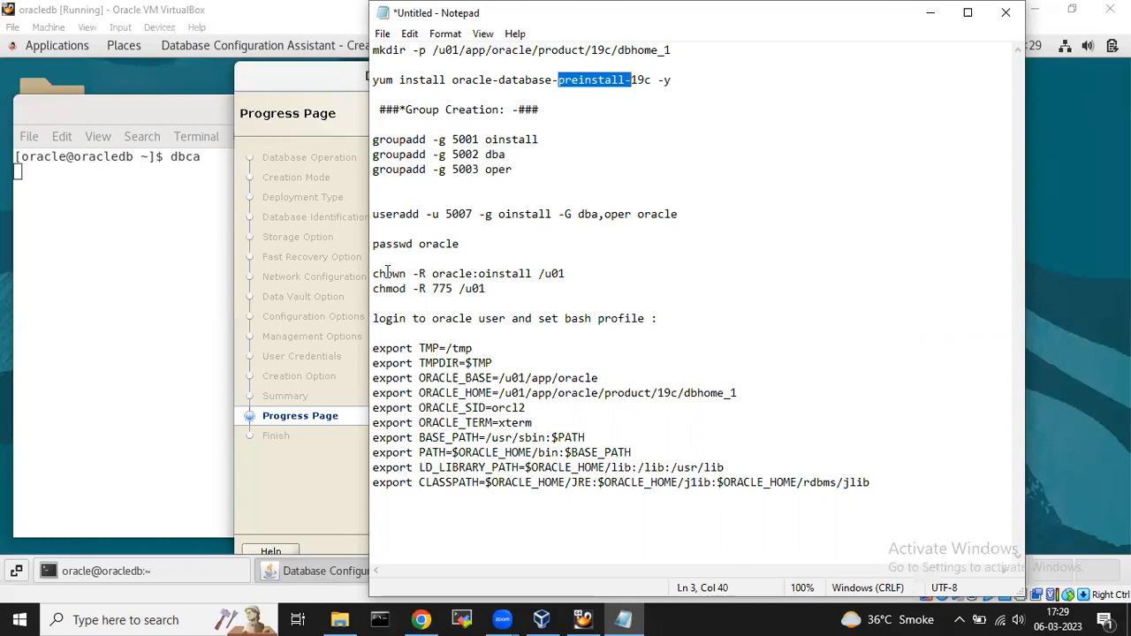
double_click(446, 50)
left_click(447, 50)
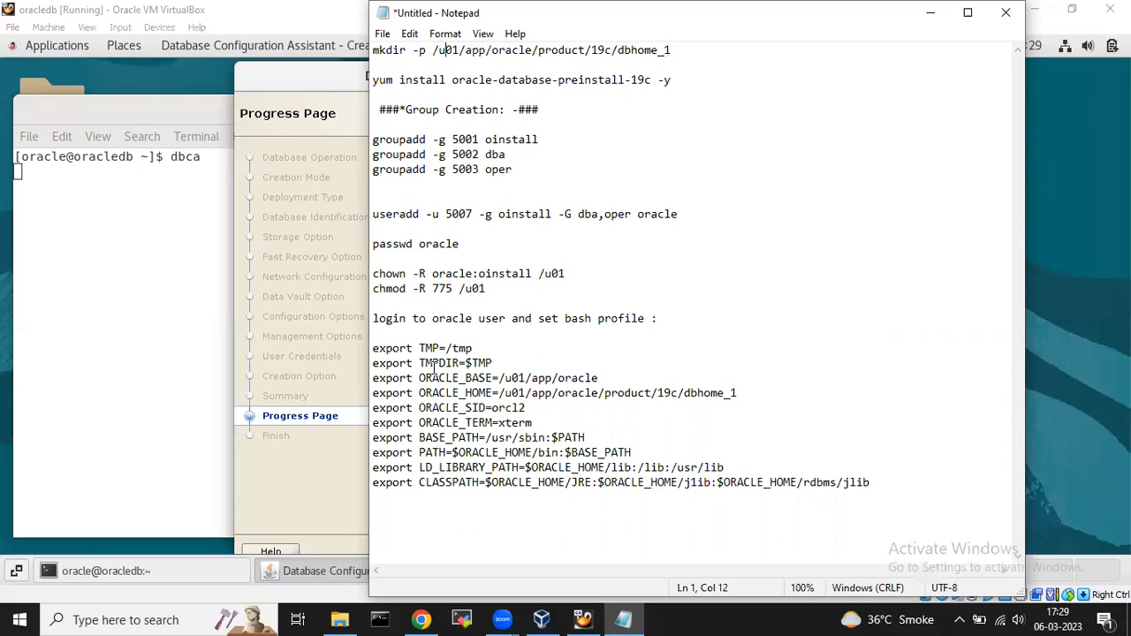
Insert the lines 'su - oracle' and 'vi .bash_profile' into the setup notes.
left_click(388, 304)
key("Return")
key("Return")
type("su - oracle")
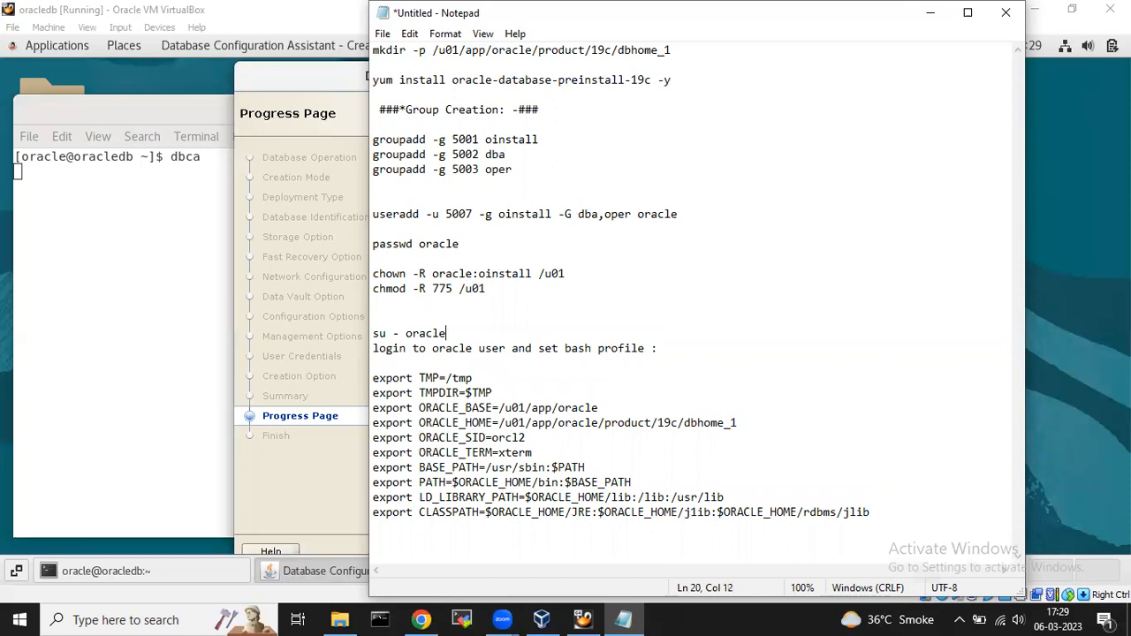
key("Return")
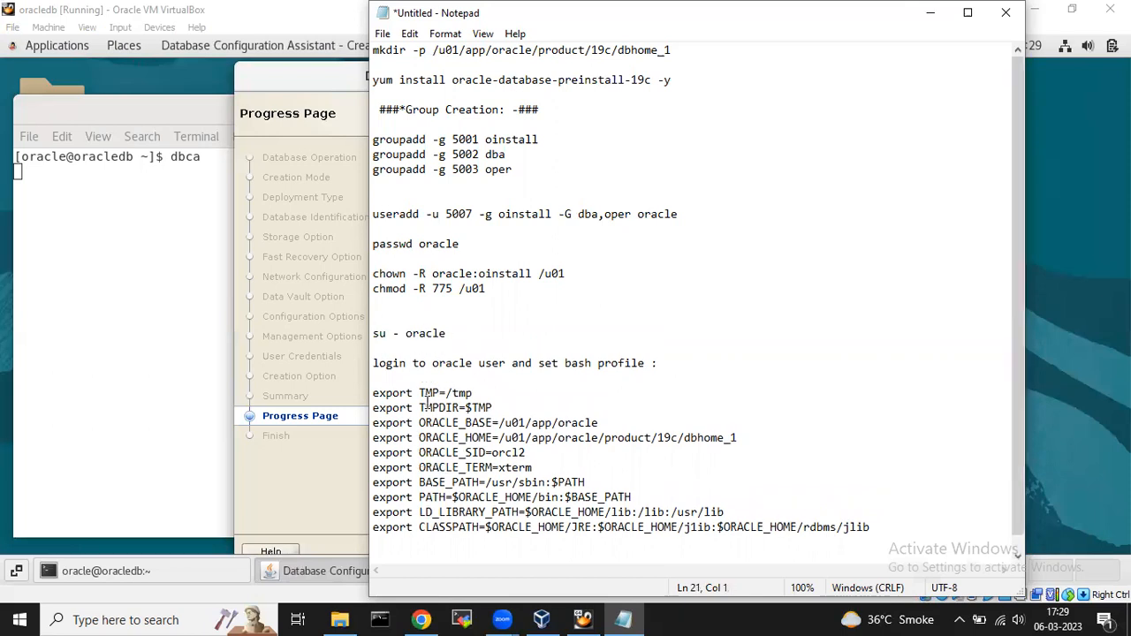
left_click_drag(373, 392, 784, 528)
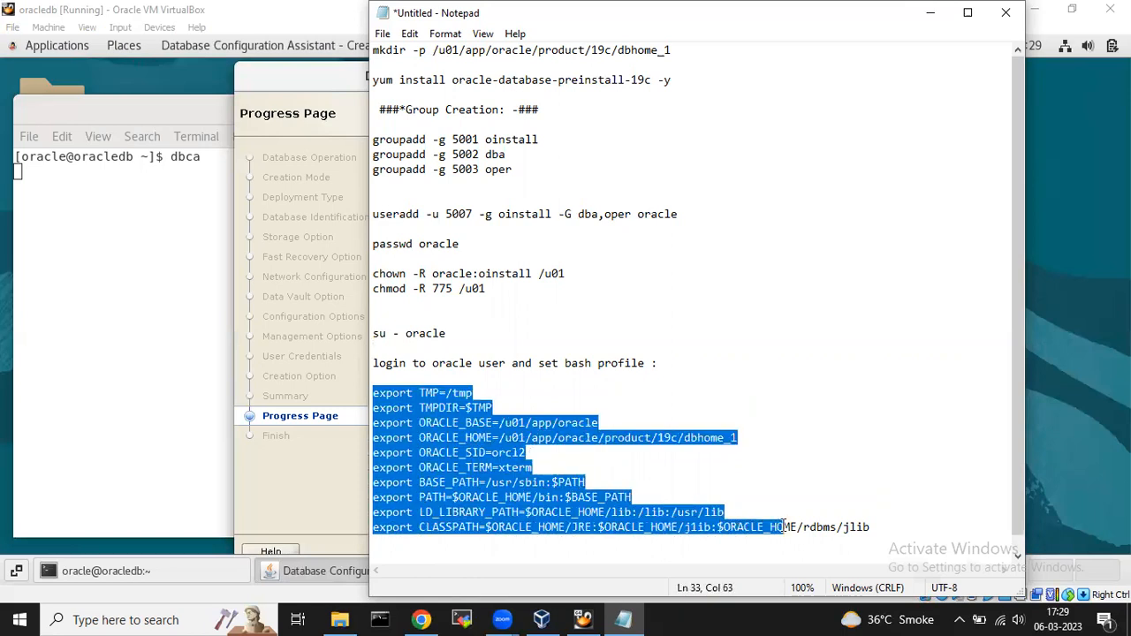
left_click(396, 375)
type("vi .bas")
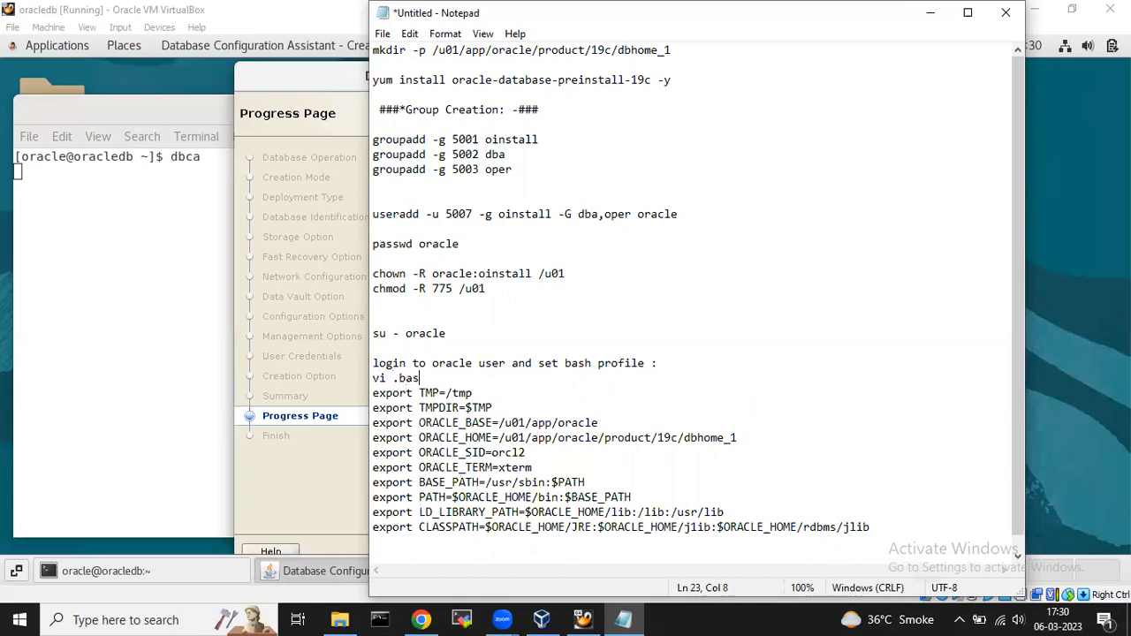
type("h_profile")
key("Return")
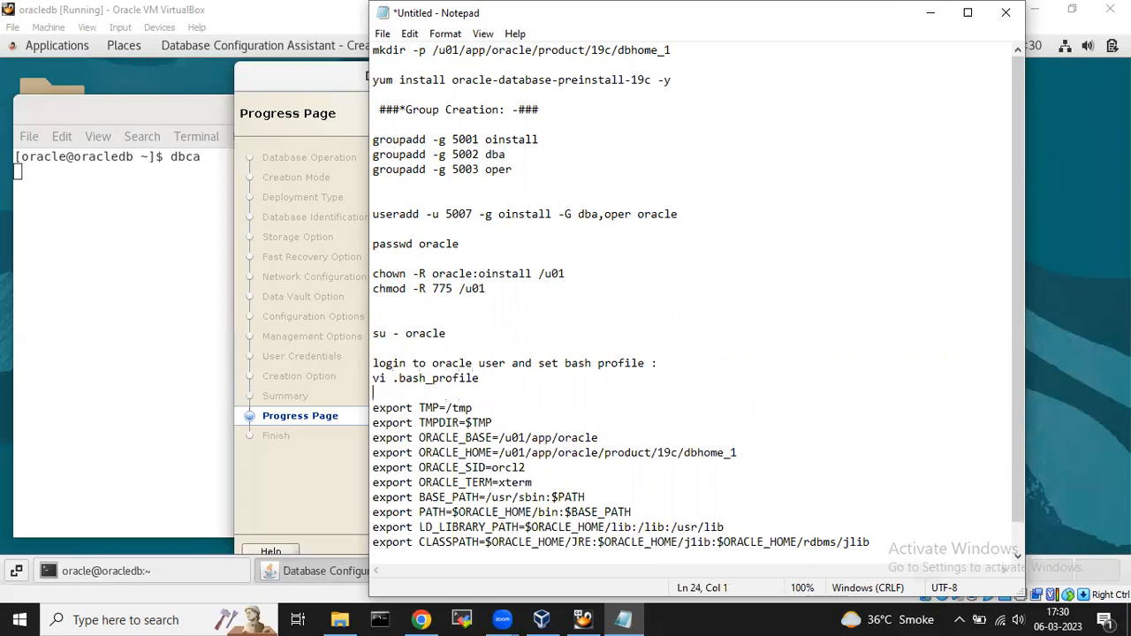
Append '. .bash_profile (disconect from oracle user and connect it again)' at the end, then save.
key("Down")
key("ctrl+End")
key("Return")
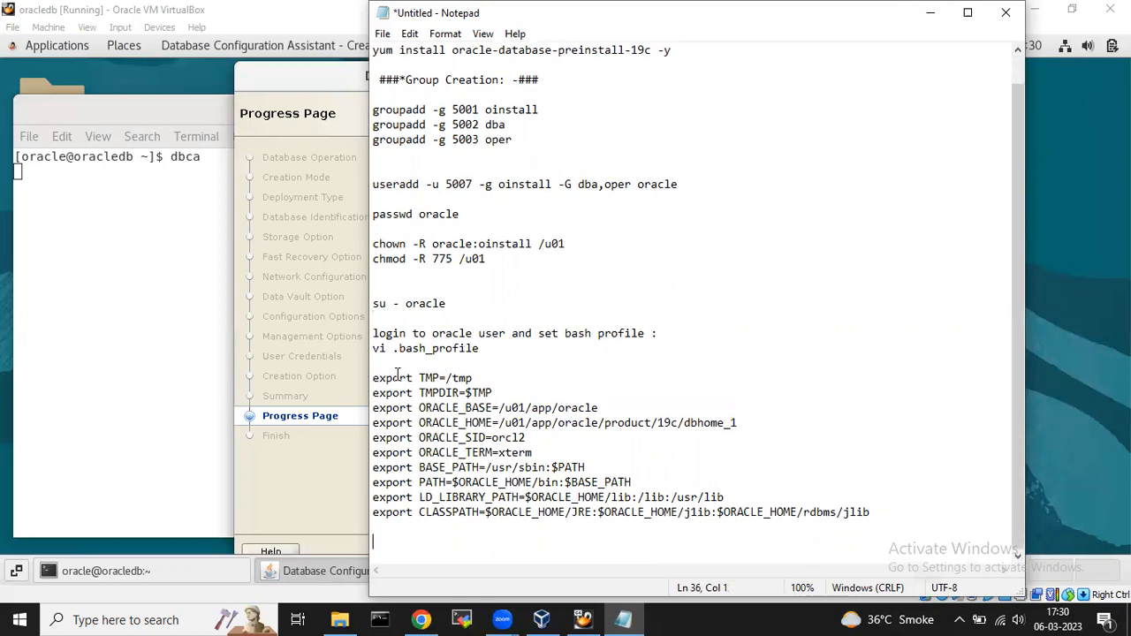
key("Return")
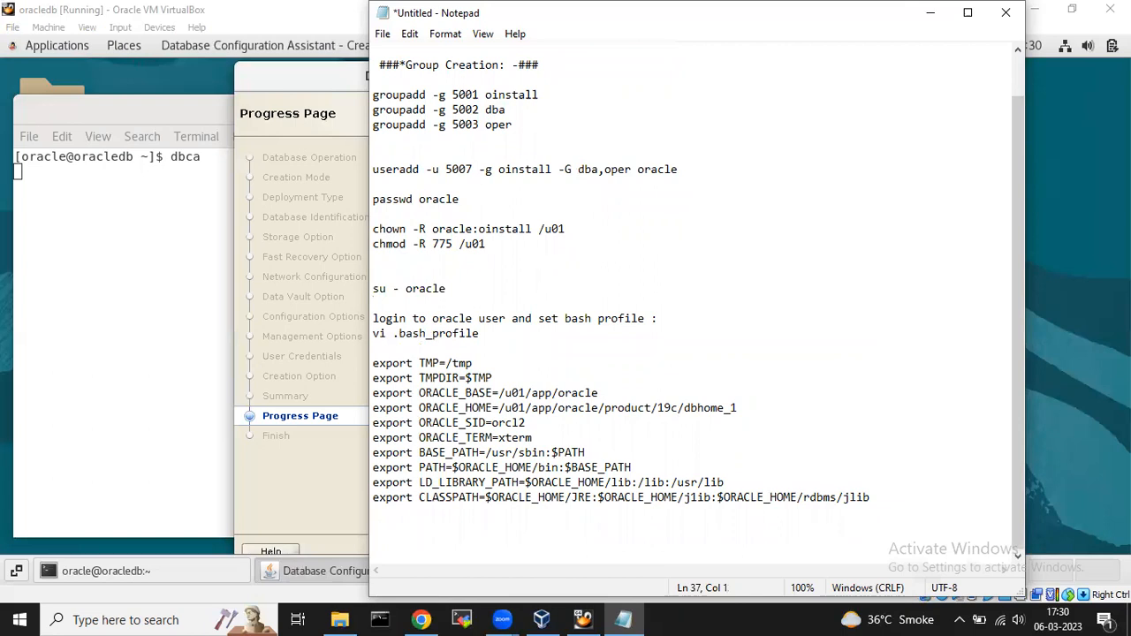
key("BackSpace")
key("BackSpace")
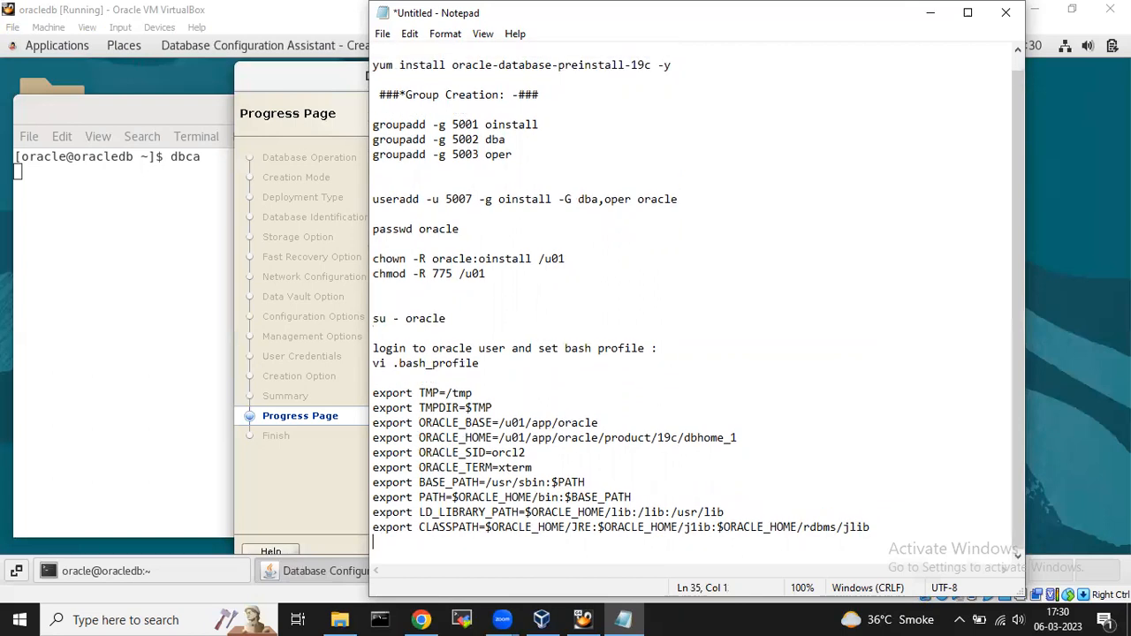
key("Return")
key("Return")
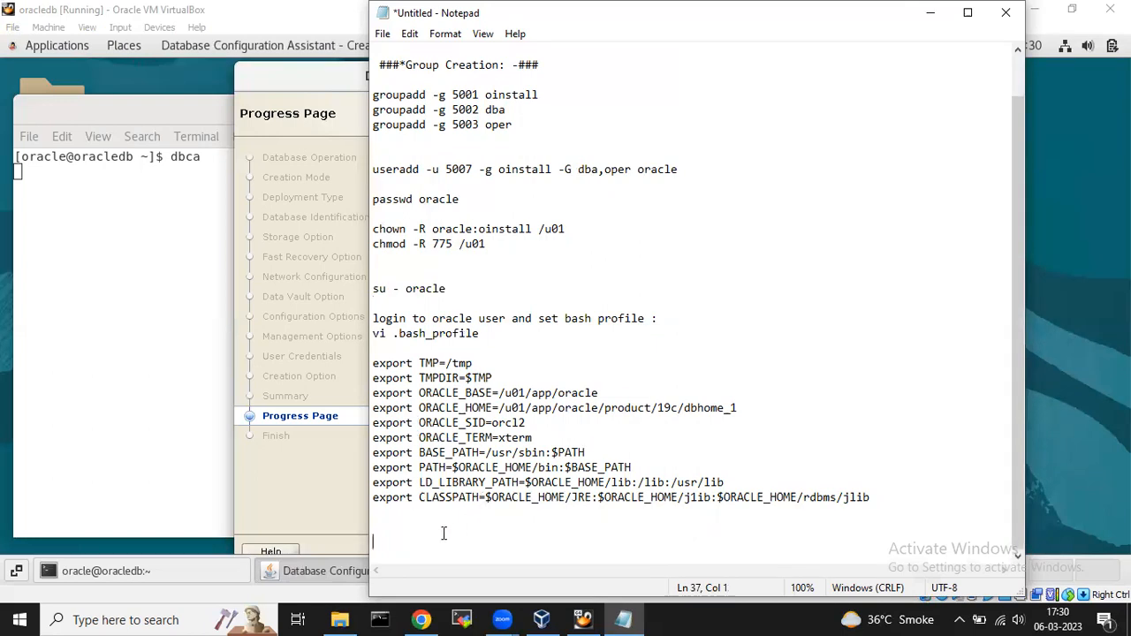
type(". .bash_profi")
key("BackSpace")
type("ile  (disconect from oracle ")
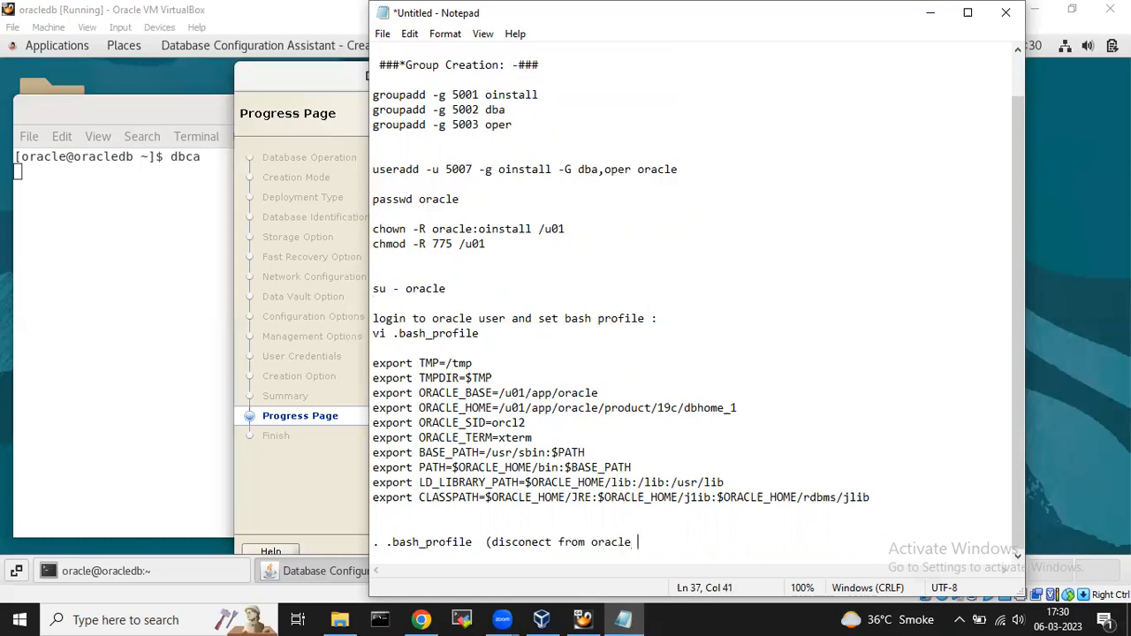
type("user and connect")
type("it again)")
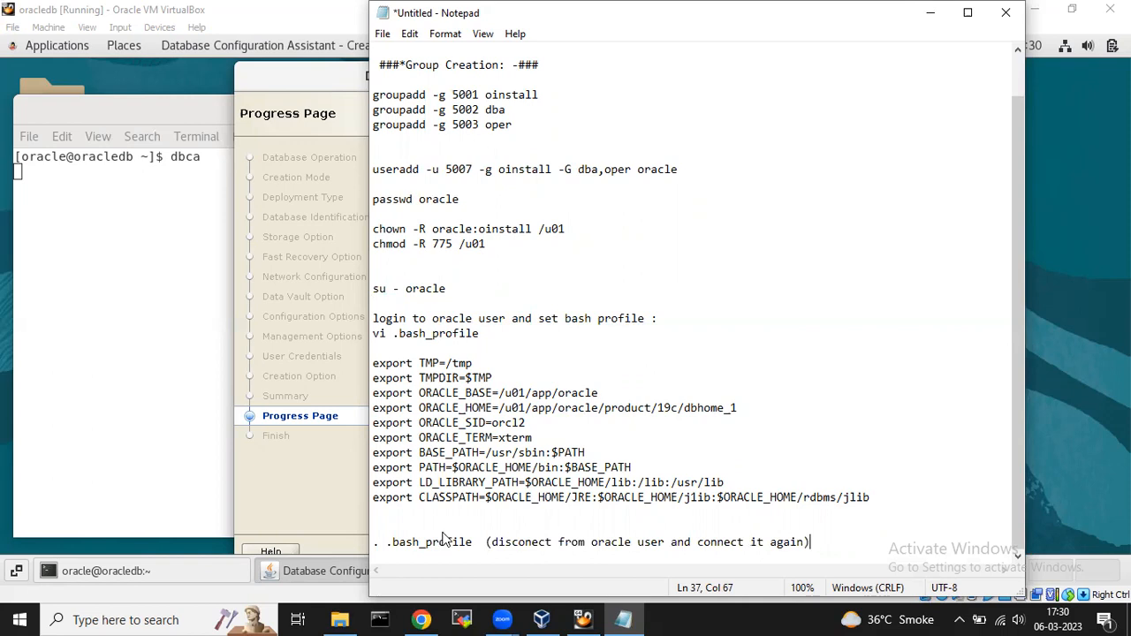
key("ctrl+s")
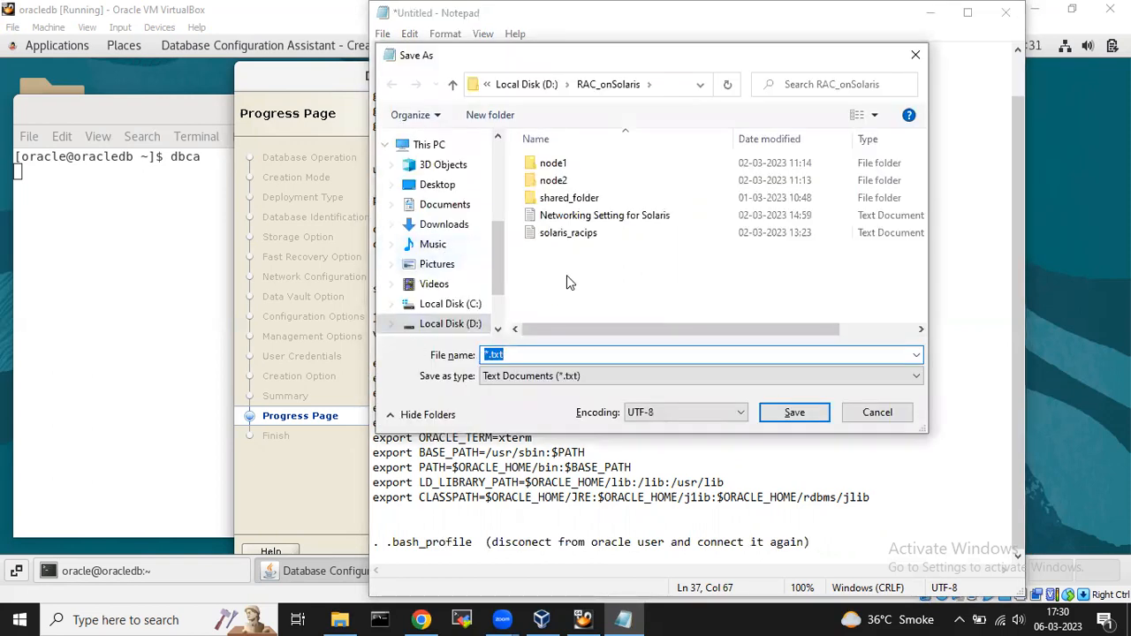
Save the notes as 'Oracle Installation' in E:\DBA_Training, then add blank lines at the end.
scroll(502, 315, "down", 2)
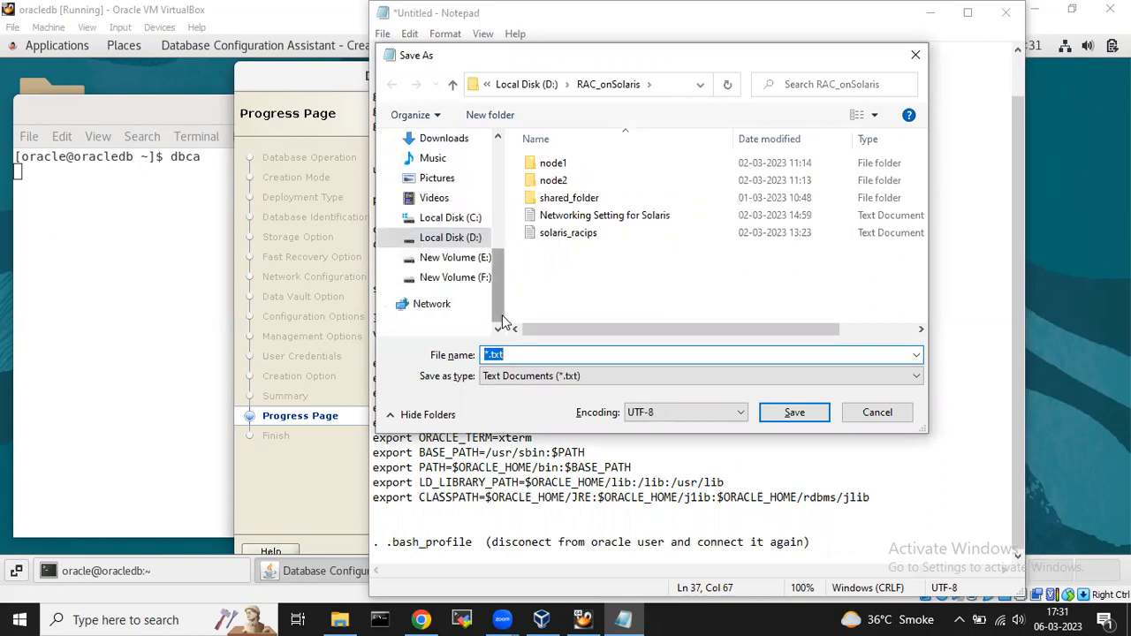
left_click(456, 259)
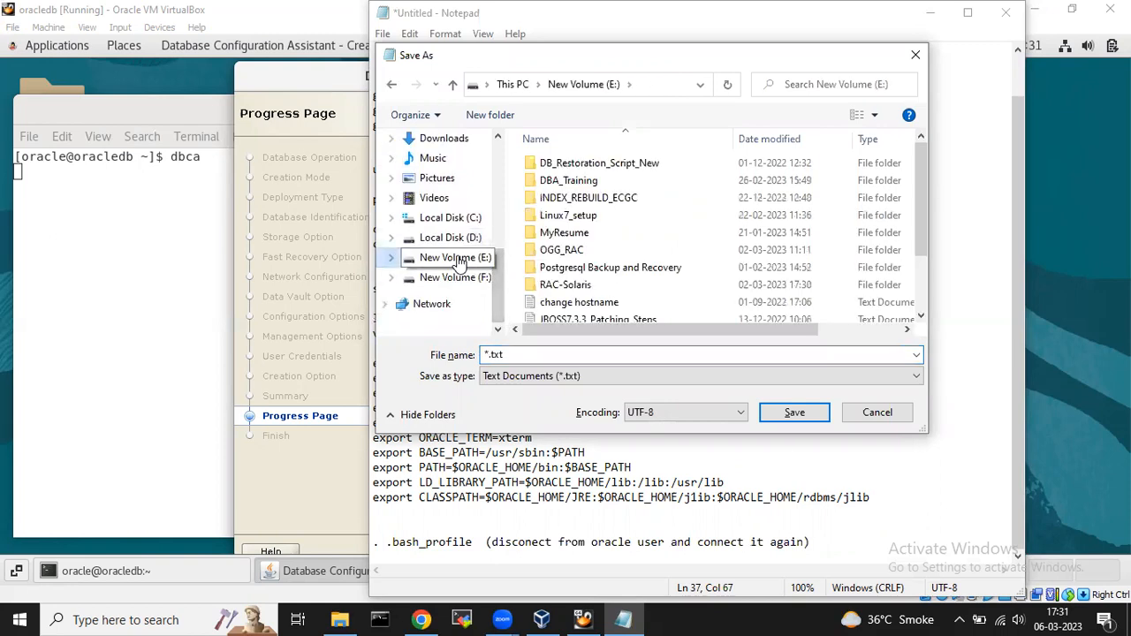
double_click(555, 181)
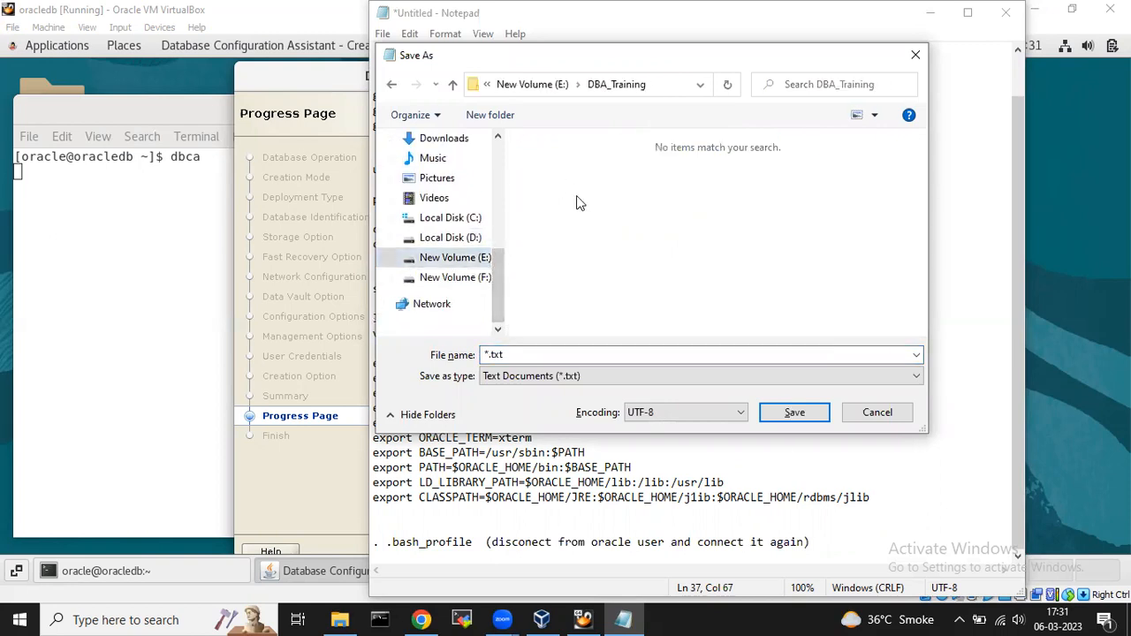
double_click(532, 354)
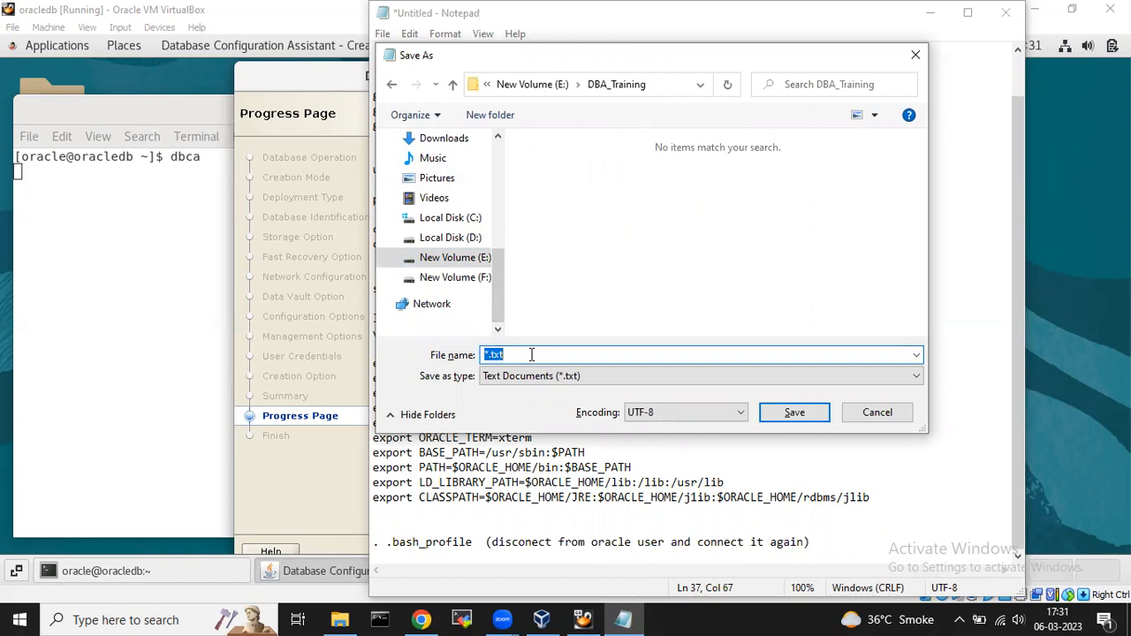
type("Oracle ")
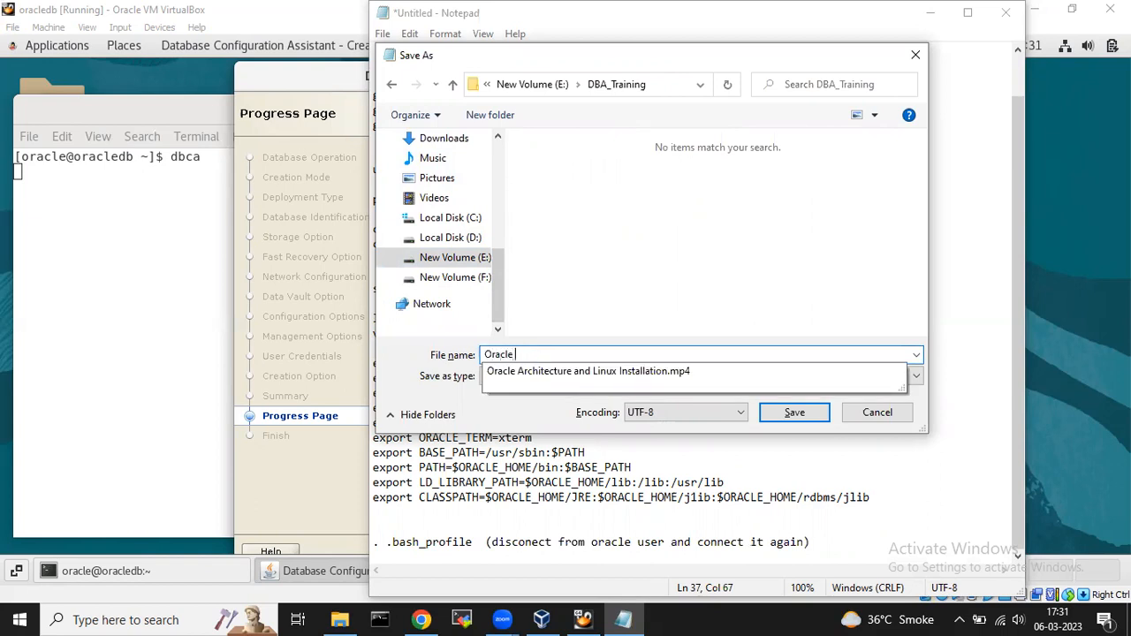
type("Installa")
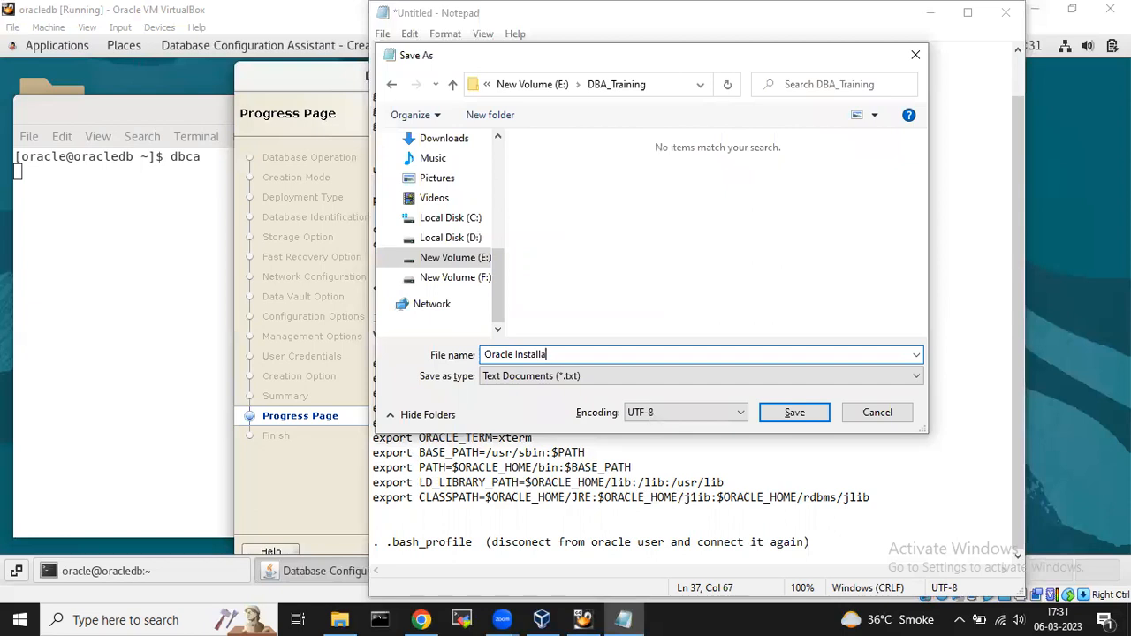
type("tion")
key("Return")
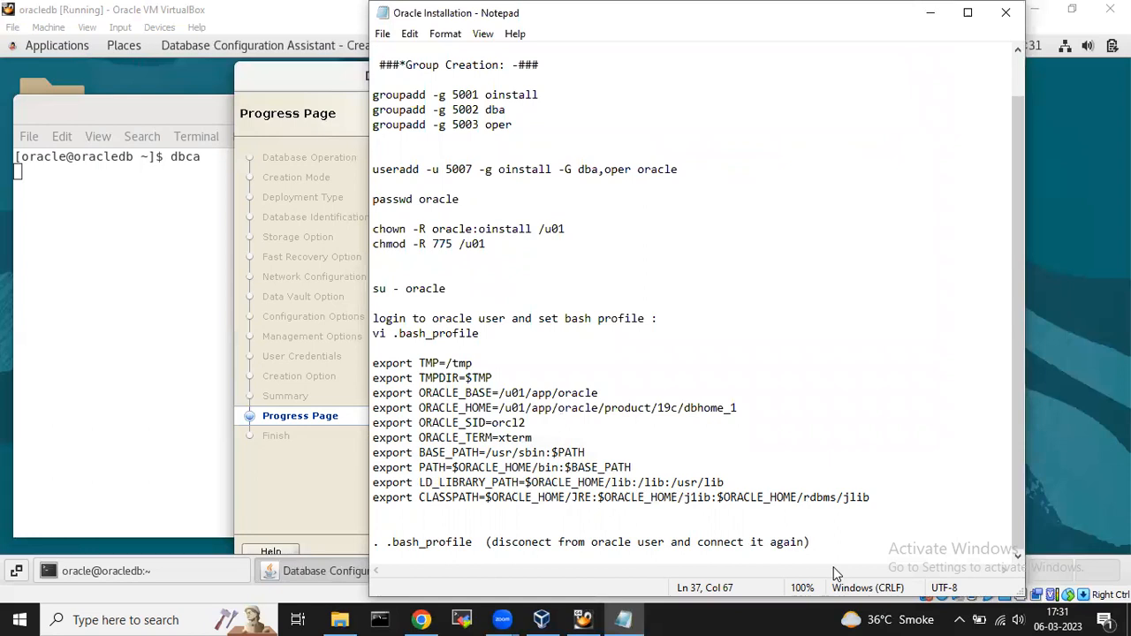
key("Return")
key("Return")
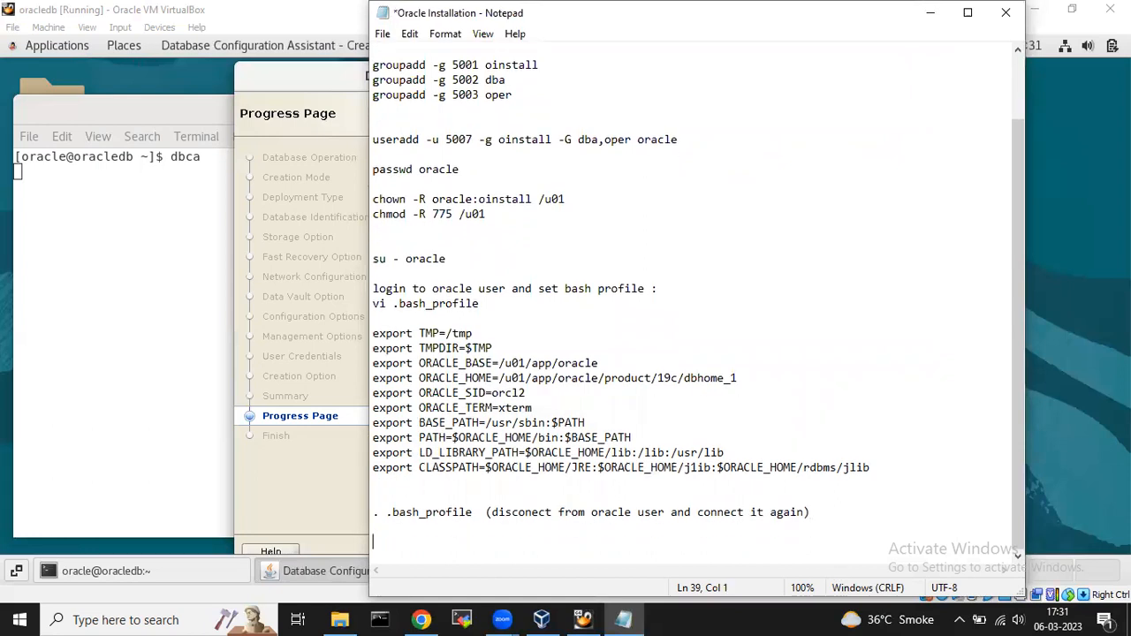
left_click(932, 29)
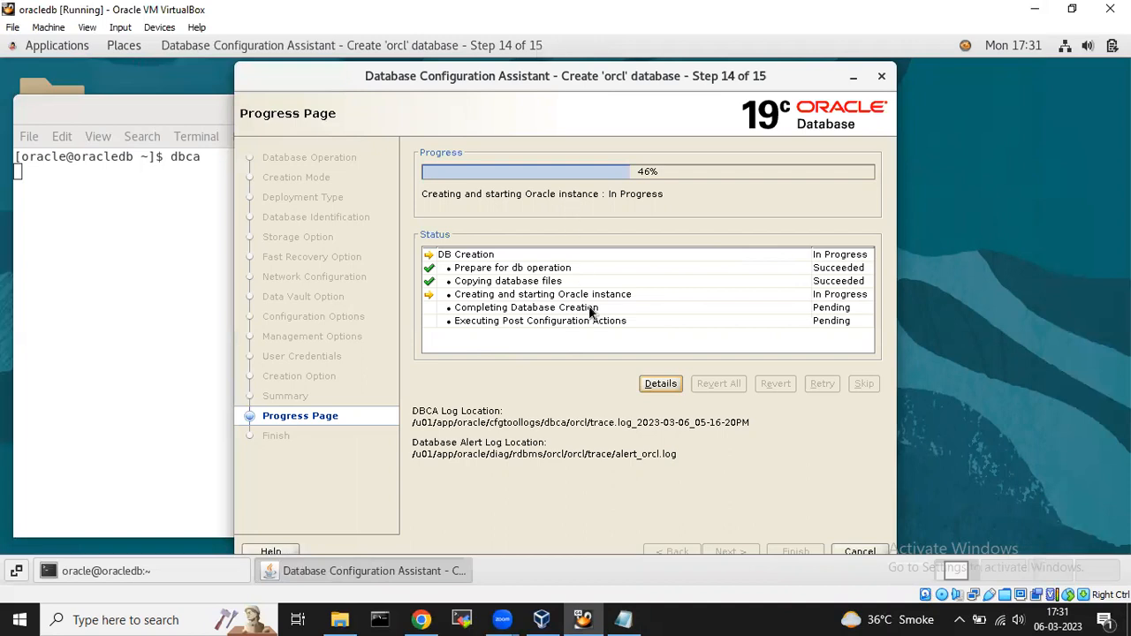
left_click(667, 387)
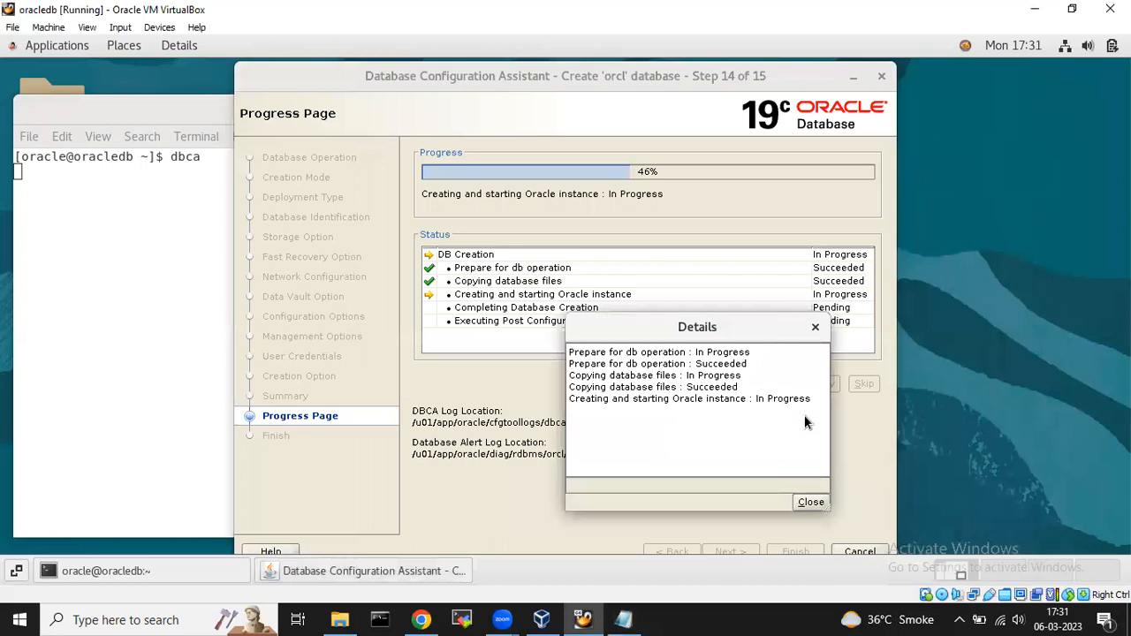
left_click(811, 502)
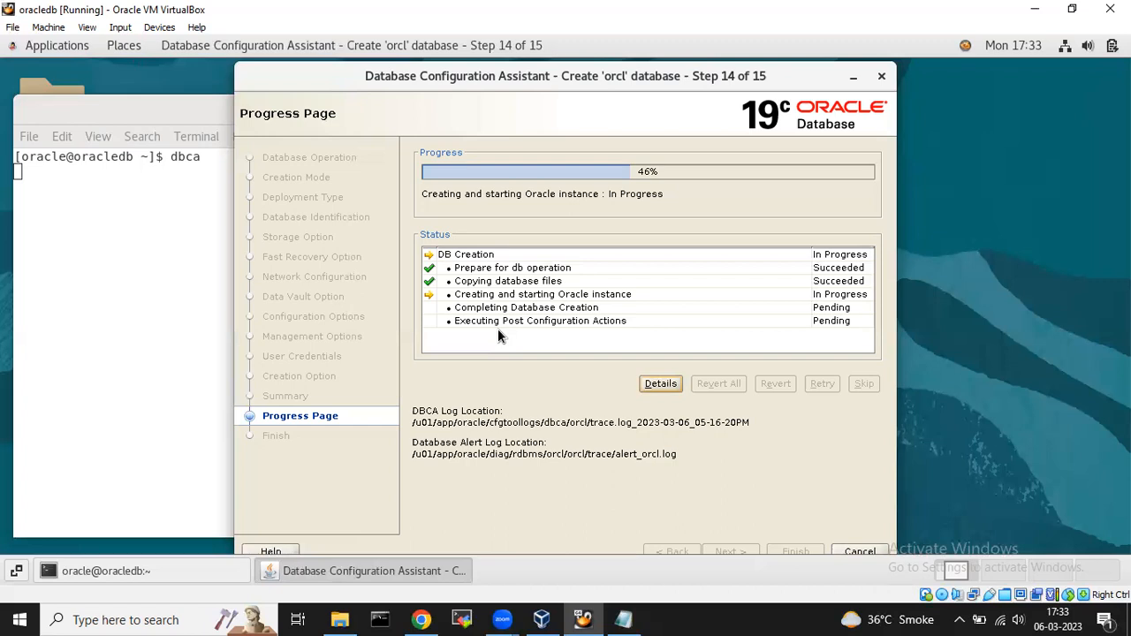
left_click(624, 619)
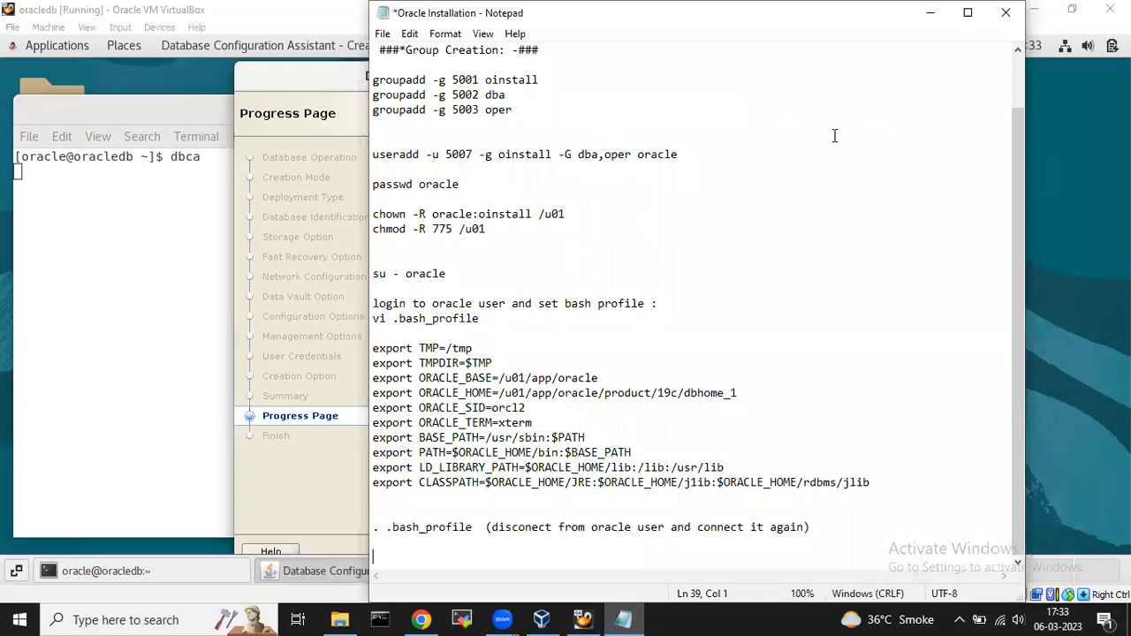
left_click(401, 274)
key("Down")
key("Return")
key("Up")
type("ssh")
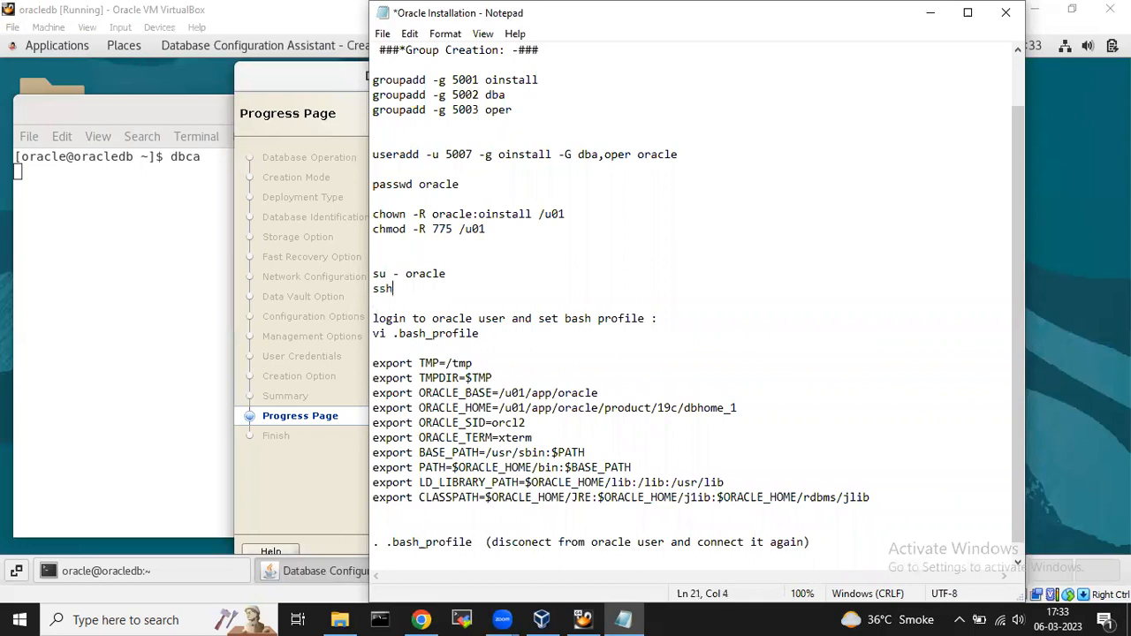
key("Left")
key("Left")
key("Left")
key("Left")
key("Return")
key("Up")
type("0R")
key("Down")
key("Right")
key("Right")
type("-X oracle@ips")
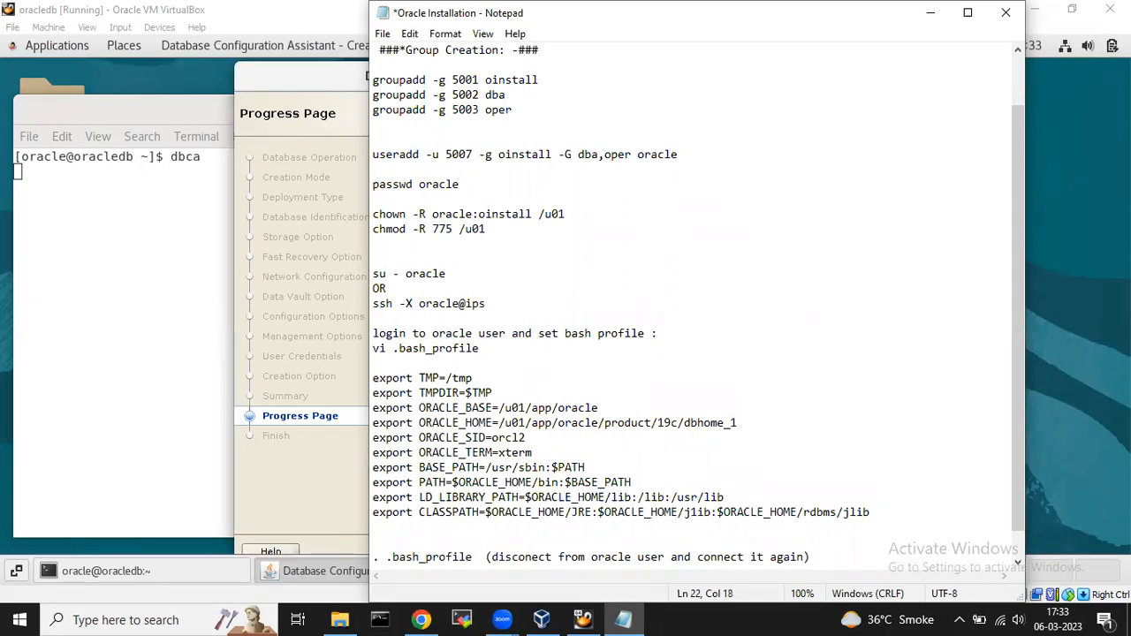
key("BackSpace")
key("BackSpace")
key("BackSpace")
type("192.168.22.11")
key("ctrl+s")
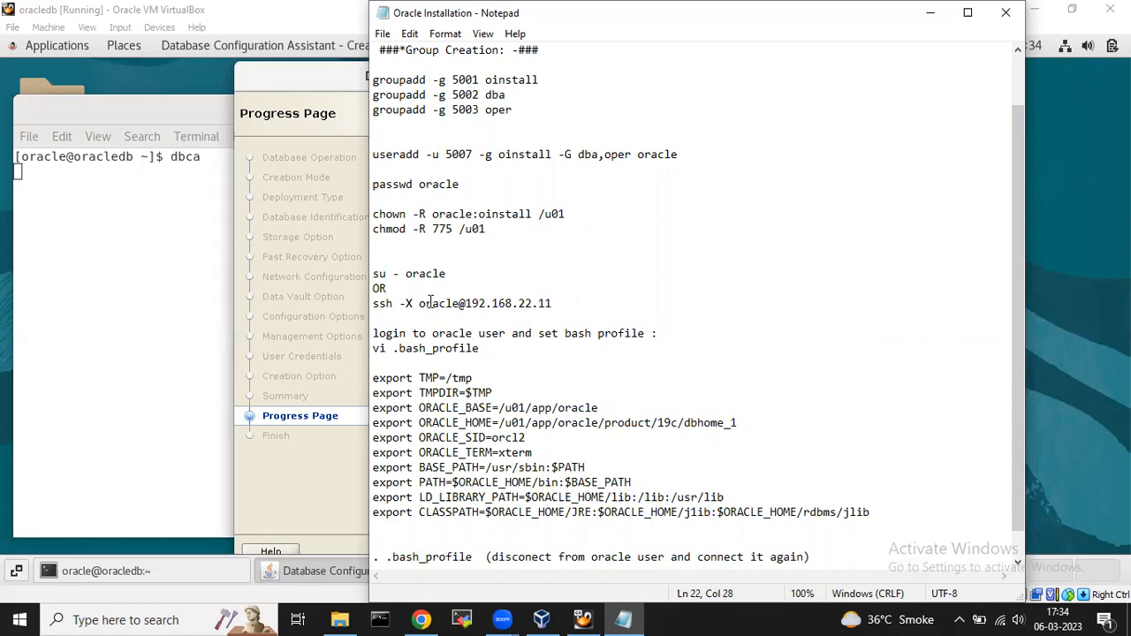
Add the heading 'connect to oracle user' above su - oracle and save again.
left_click(374, 268)
left_click(378, 259)
type("connect")
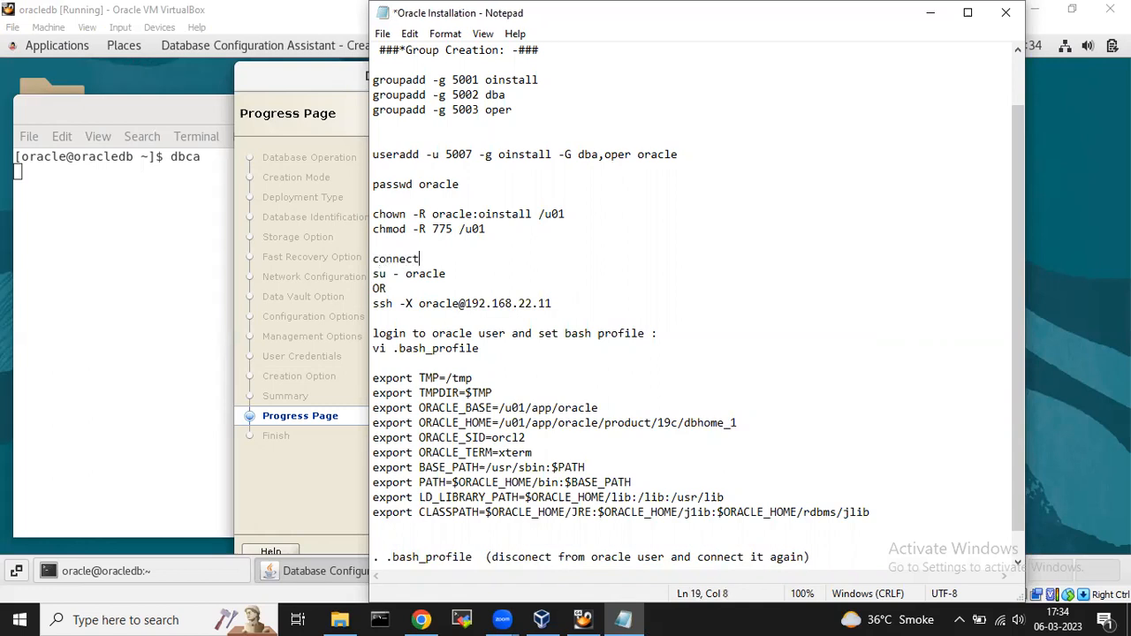
type(" to oracle user")
key("Return")
key("ctrl+s")
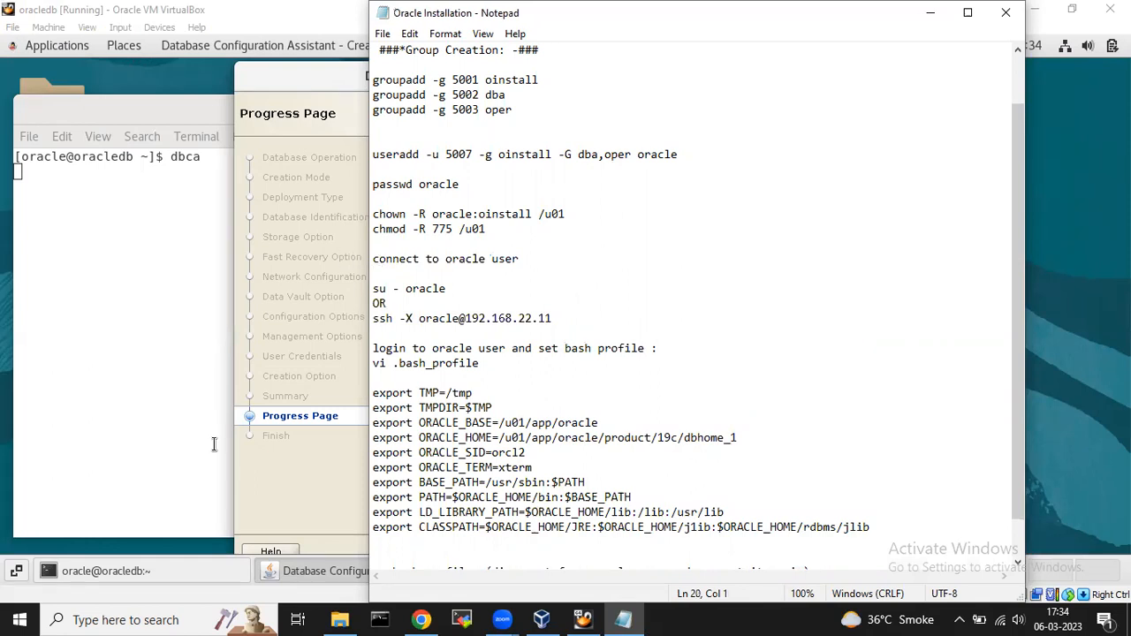
Minimize Notepad to view orcl creation progress at 46%, then right-click the desktop.
left_click(930, 12)
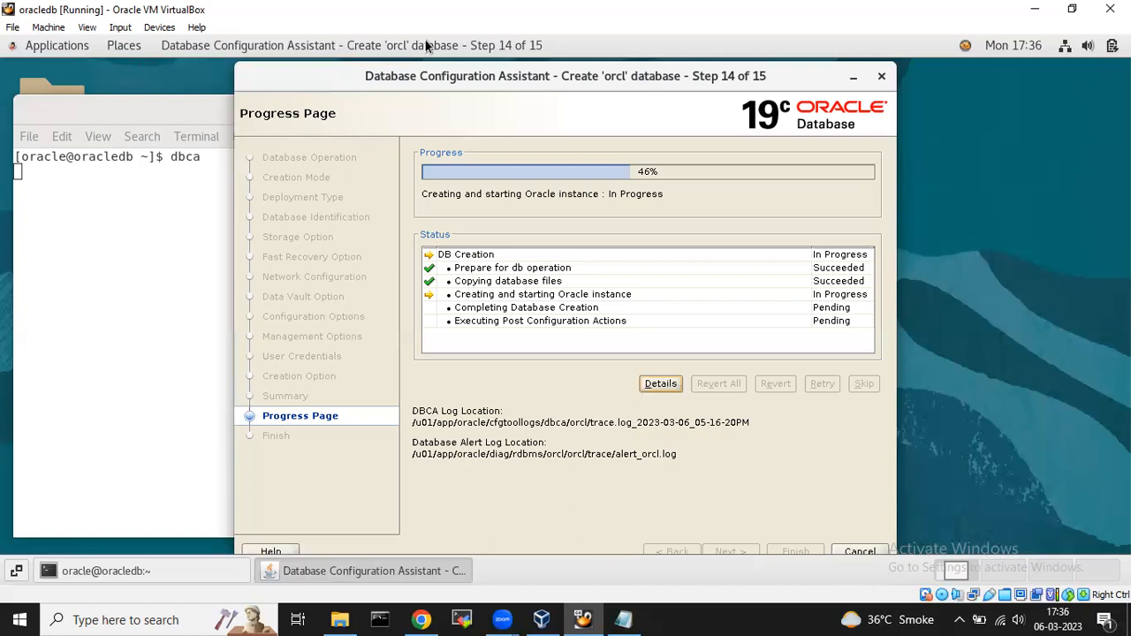
left_click(994, 115)
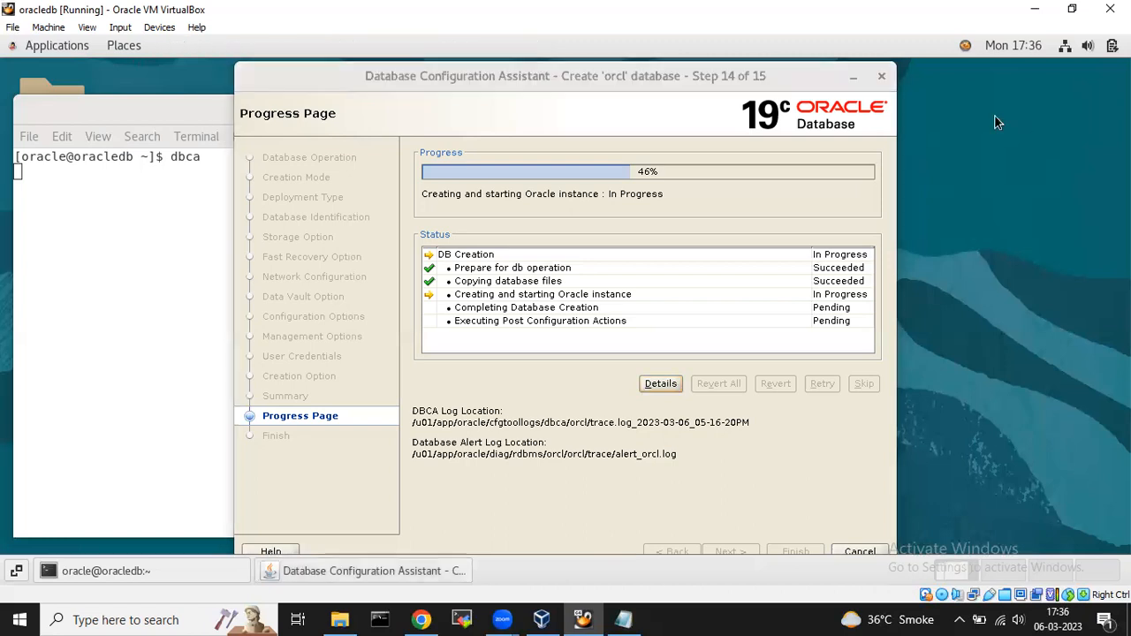
right_click(994, 115)
Open a terminal, run 'cat /etc/oratab', and highlight the orcl:/u01/app/oracle/product/19c/dbhome_1:N entry.
left_click(840, 267)
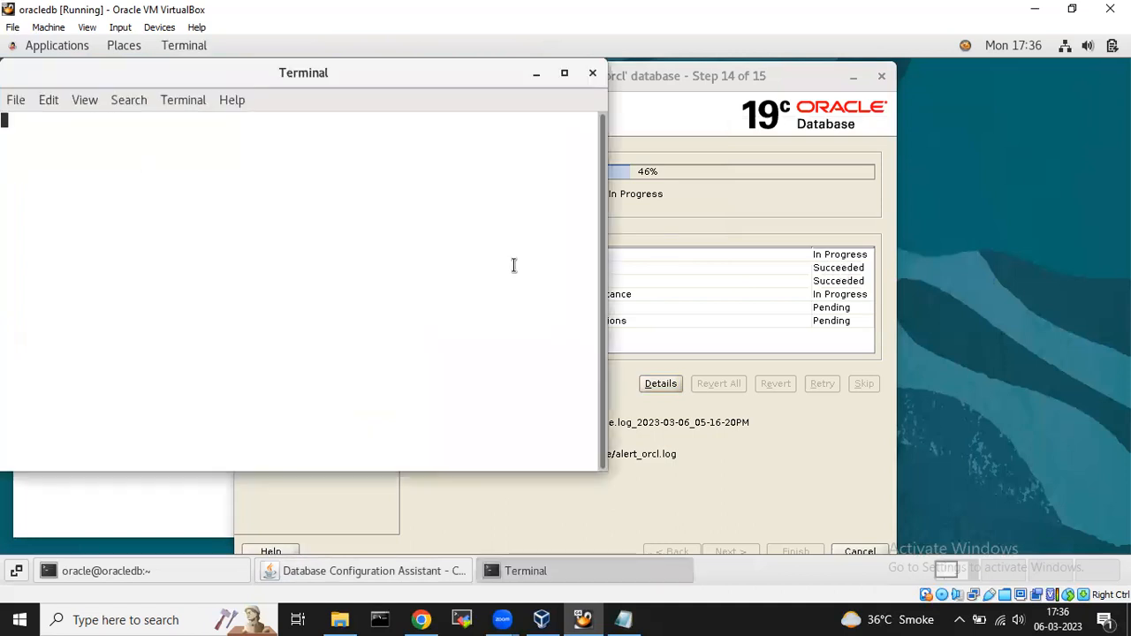
type("cat ")
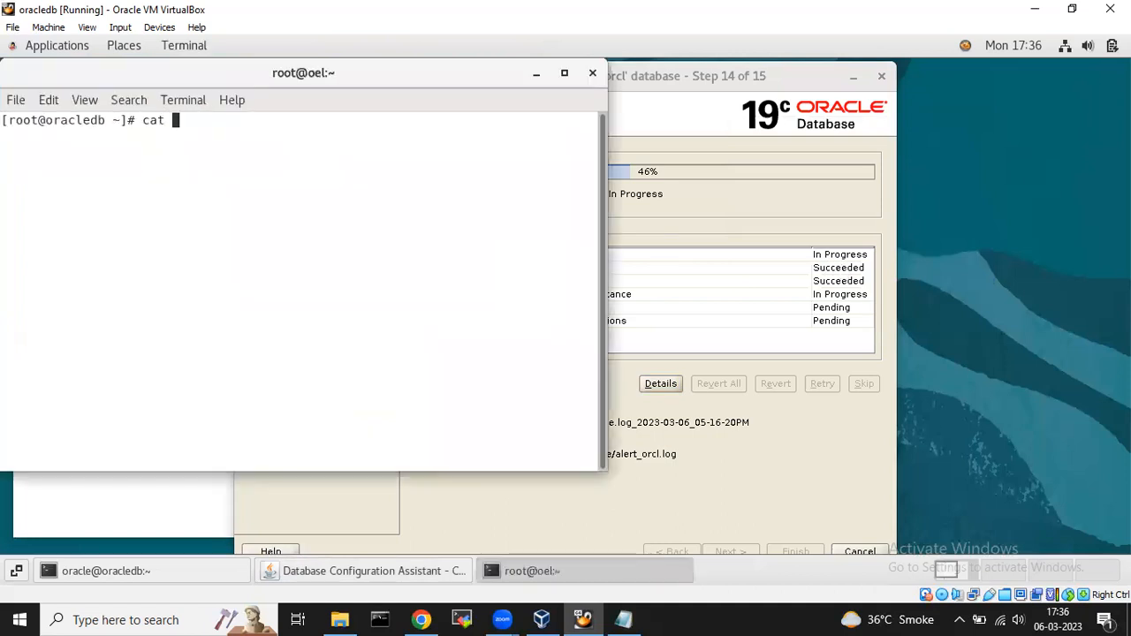
type("/etc/oratab")
key("Return")
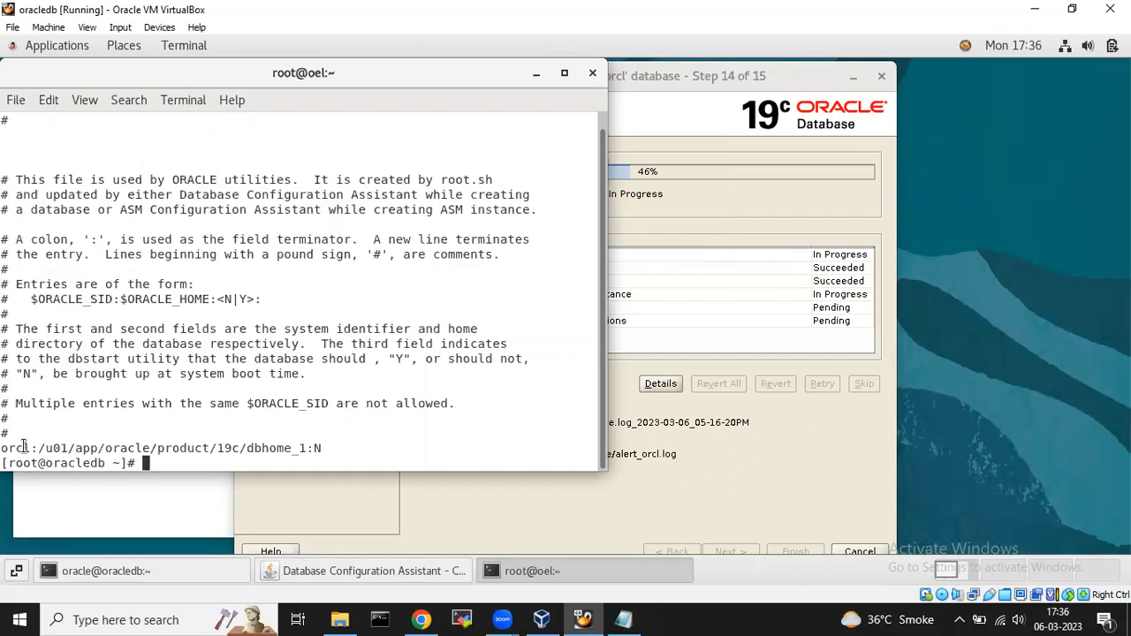
left_click_drag(8, 448, 323, 449)
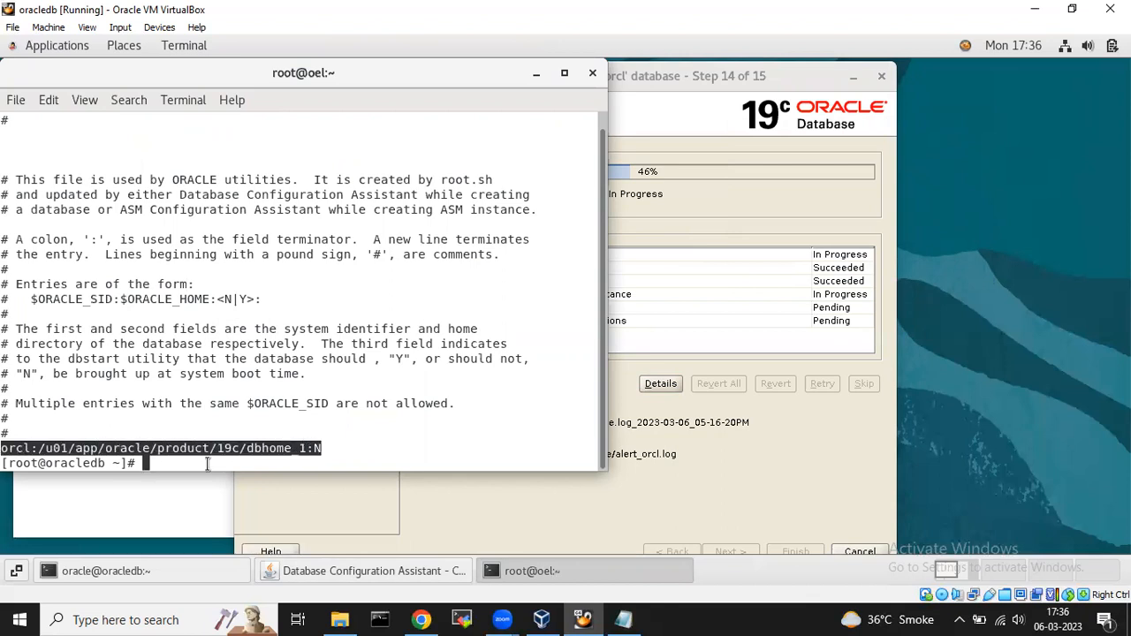
left_click(328, 448)
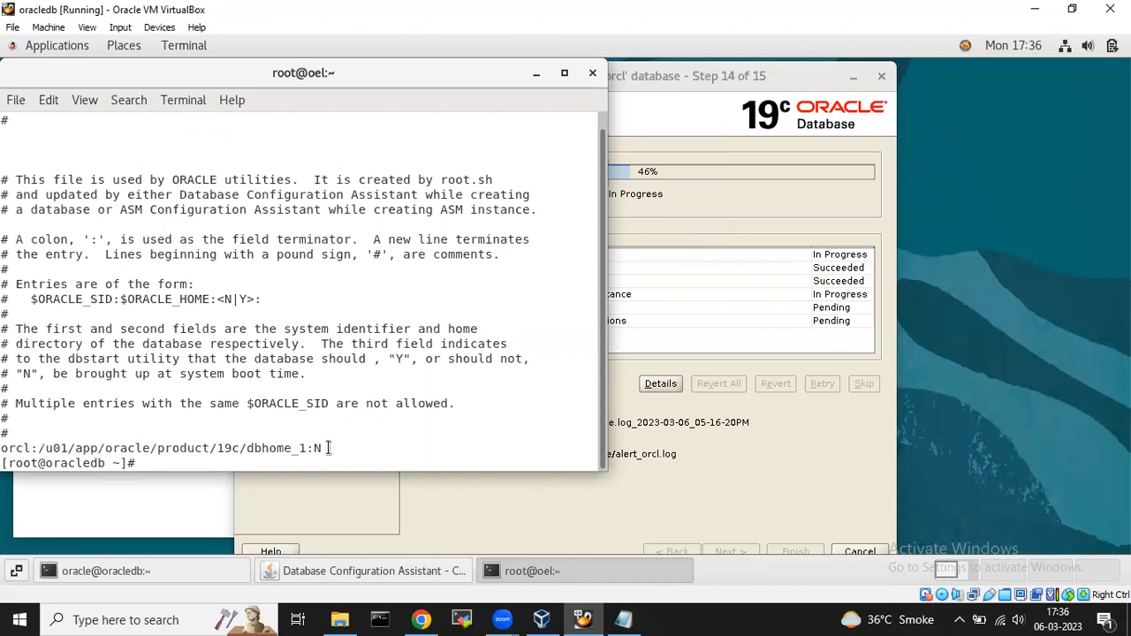
left_click_drag(6, 448, 321, 447)
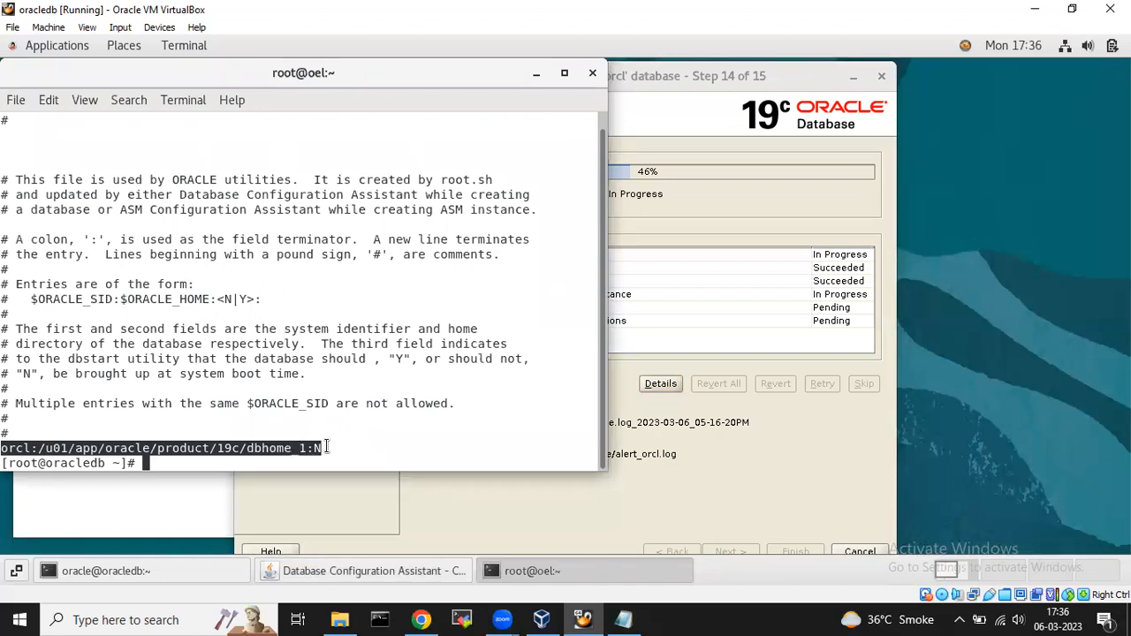
left_click(326, 448)
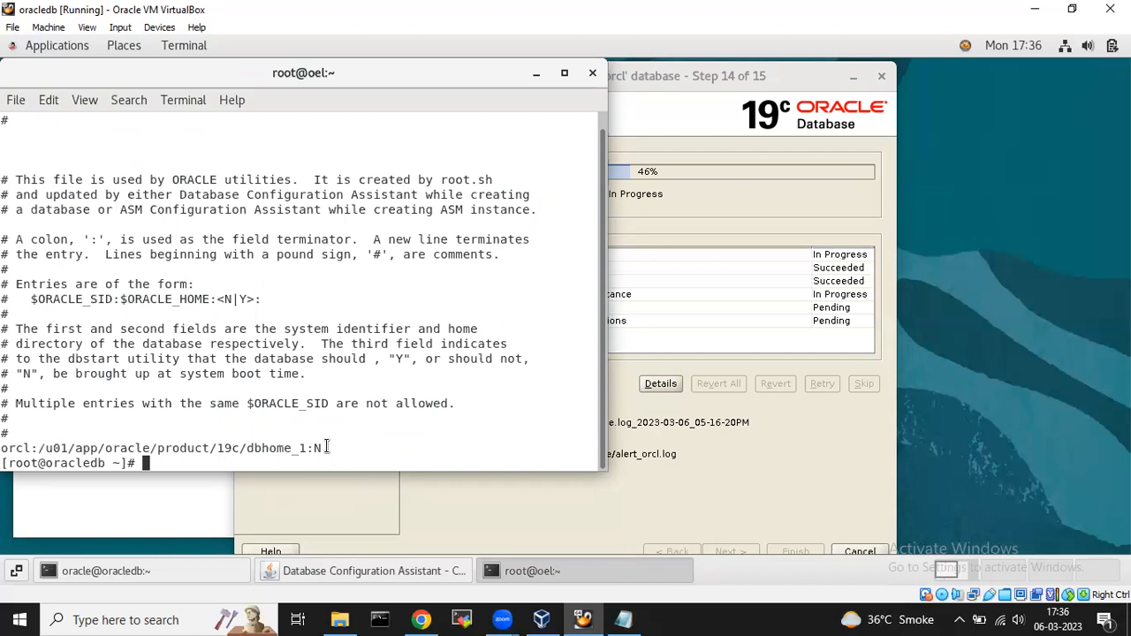